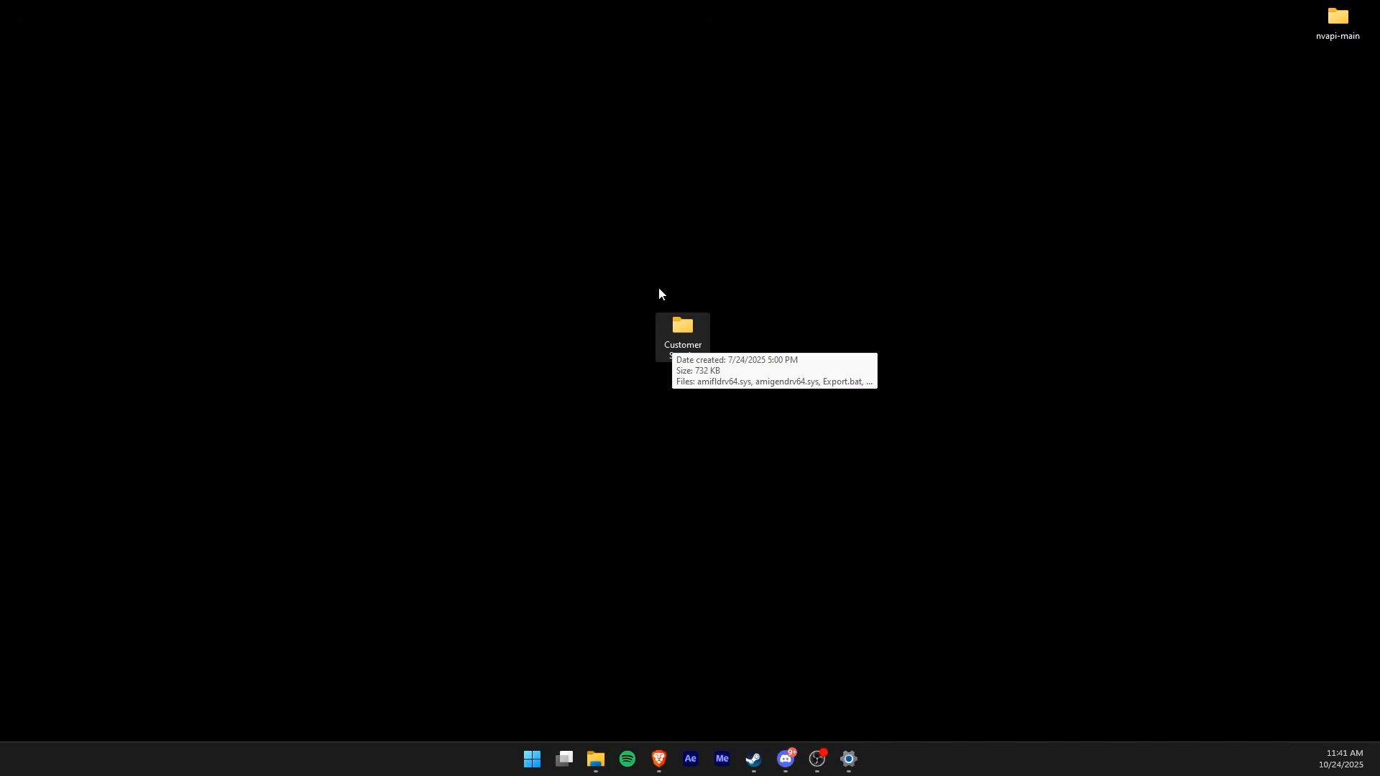
Step: Open the Customer Scewin folder on the desktop
{"action": "left_click_drag", "start_coordinate": [643, 285], "coordinate": [753, 393]}
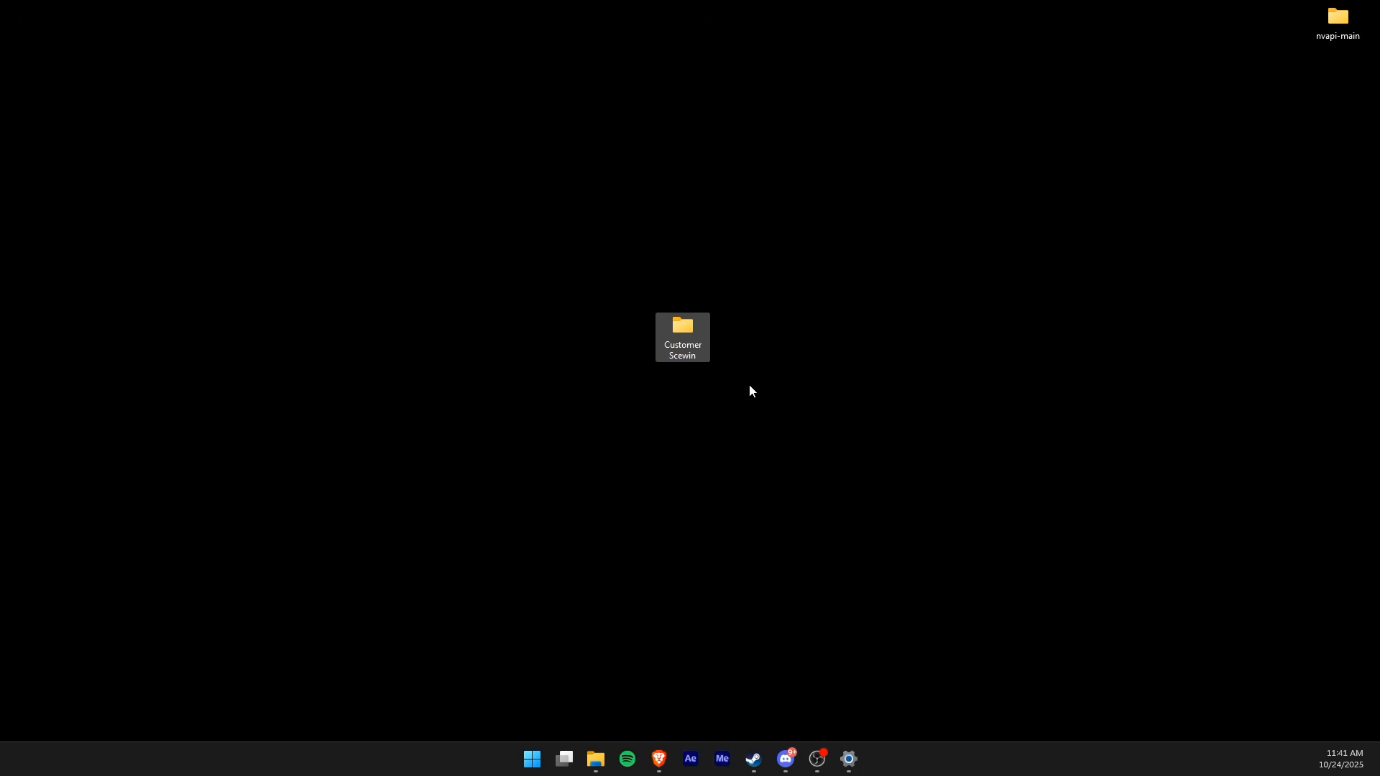
{"action": "left_click", "coordinate": [748, 387]}
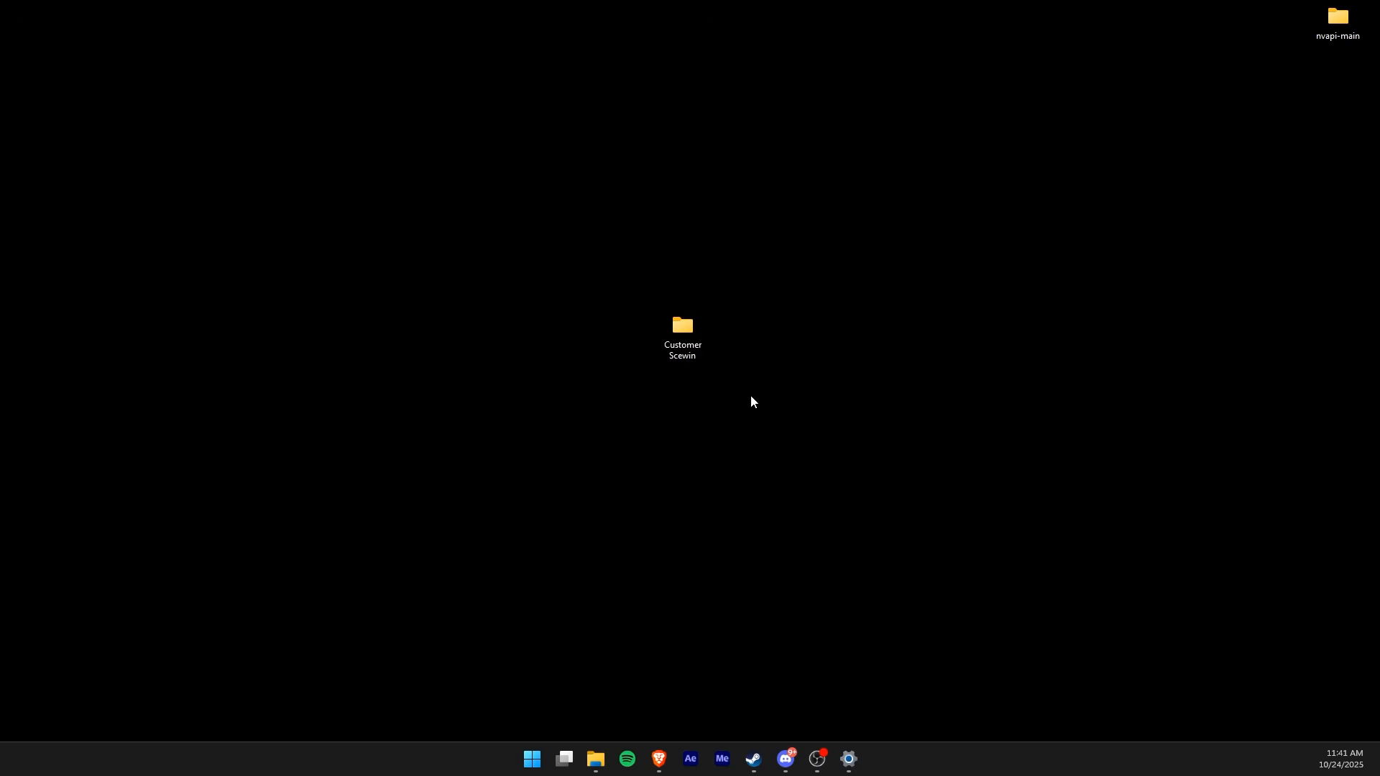
{"action": "double_click", "coordinate": [686, 341]}
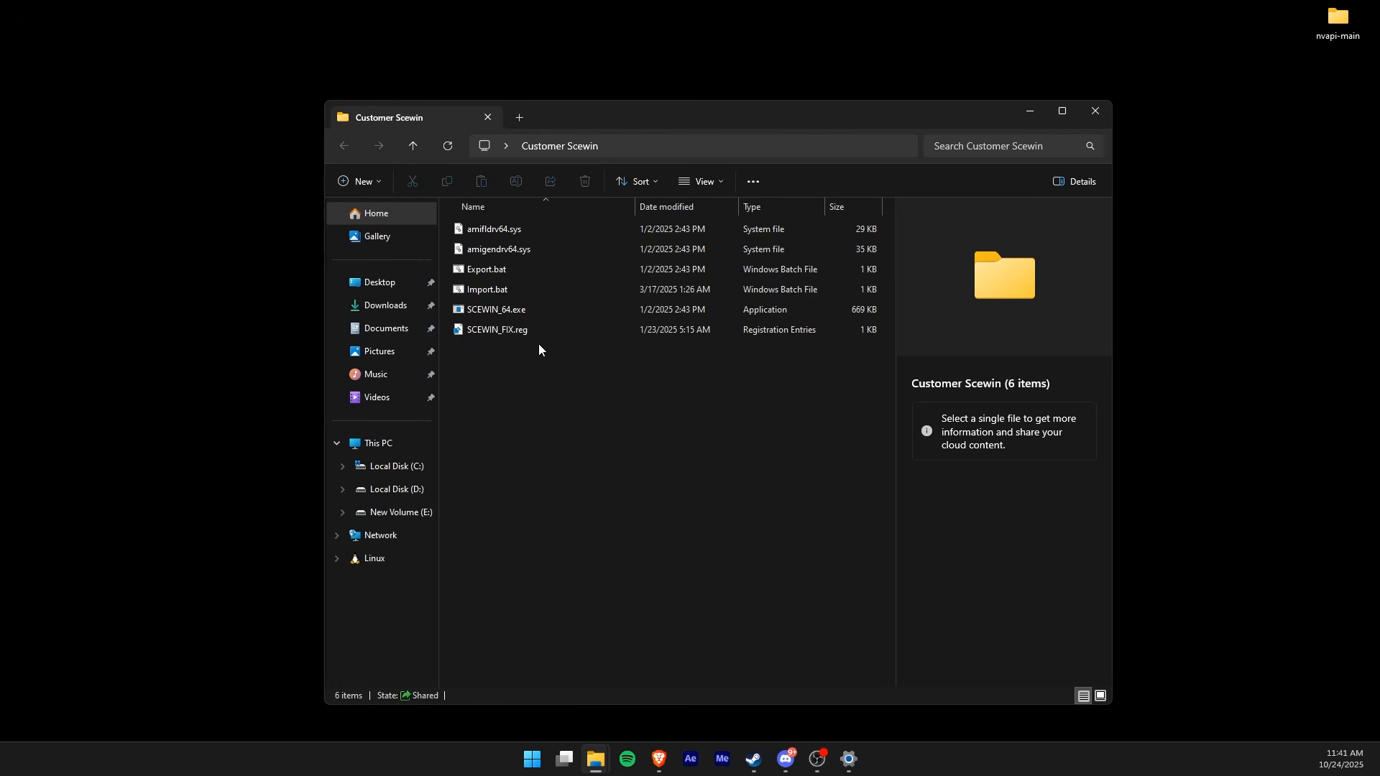
Step: Merge SCEWIN_FIX.reg into the Windows registry and dismiss the confirmation
{"action": "left_click", "coordinate": [519, 335]}
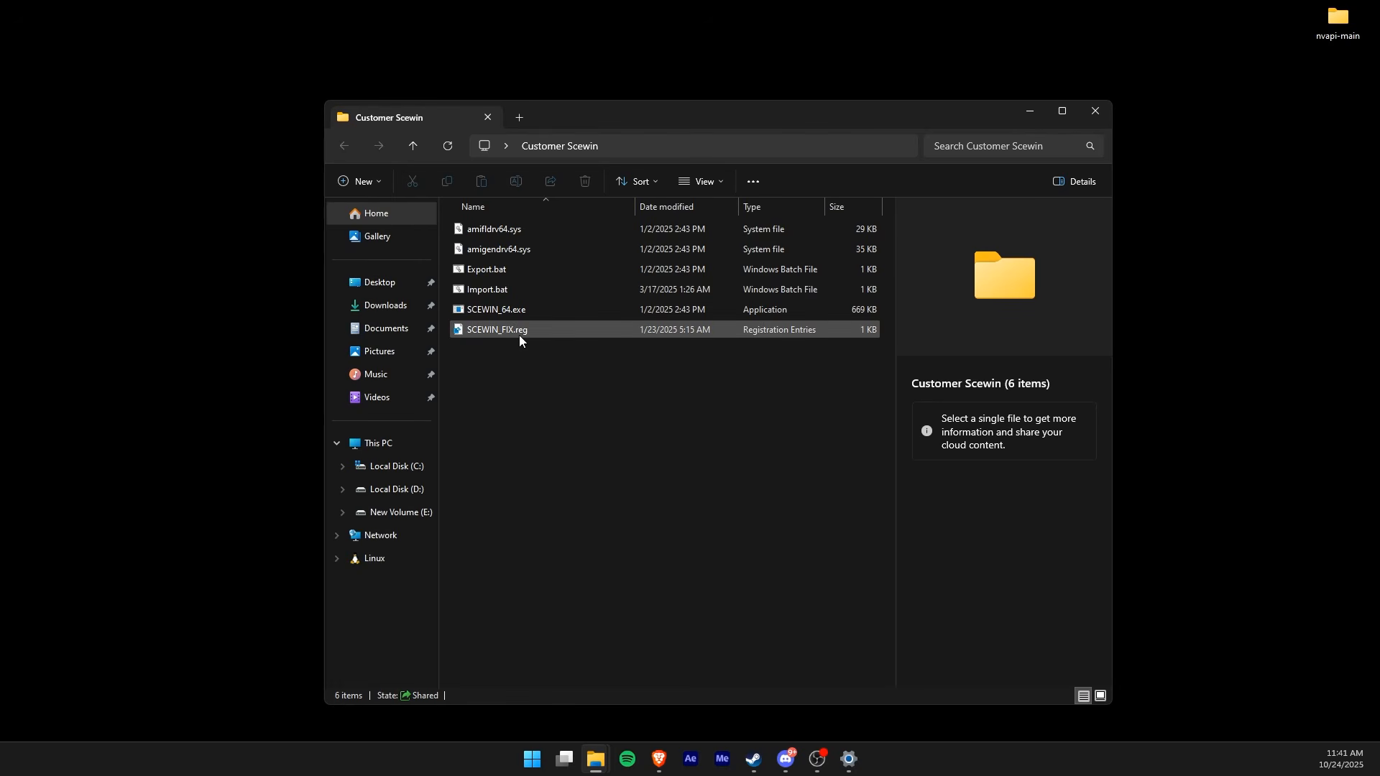
{"action": "double_click", "coordinate": [519, 336]}
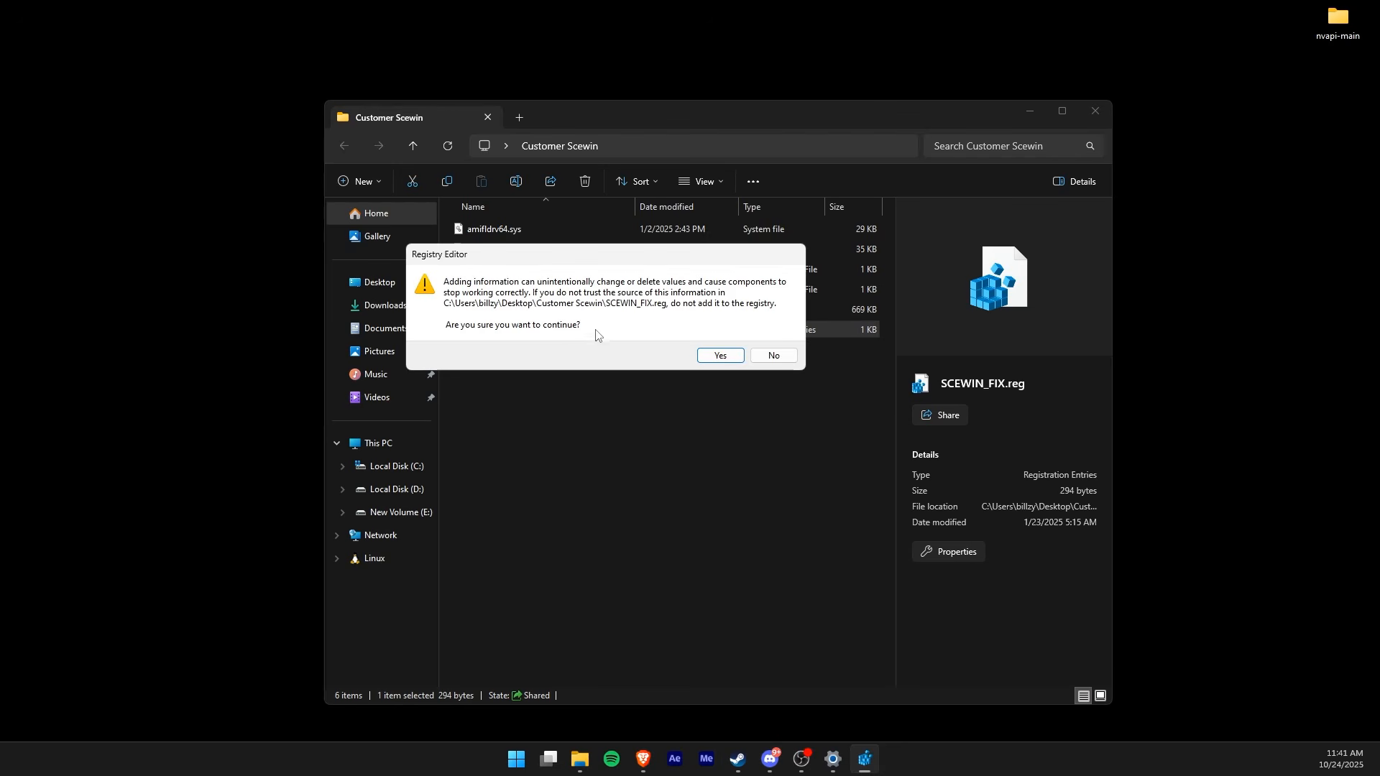
{"action": "left_click", "coordinate": [722, 355]}
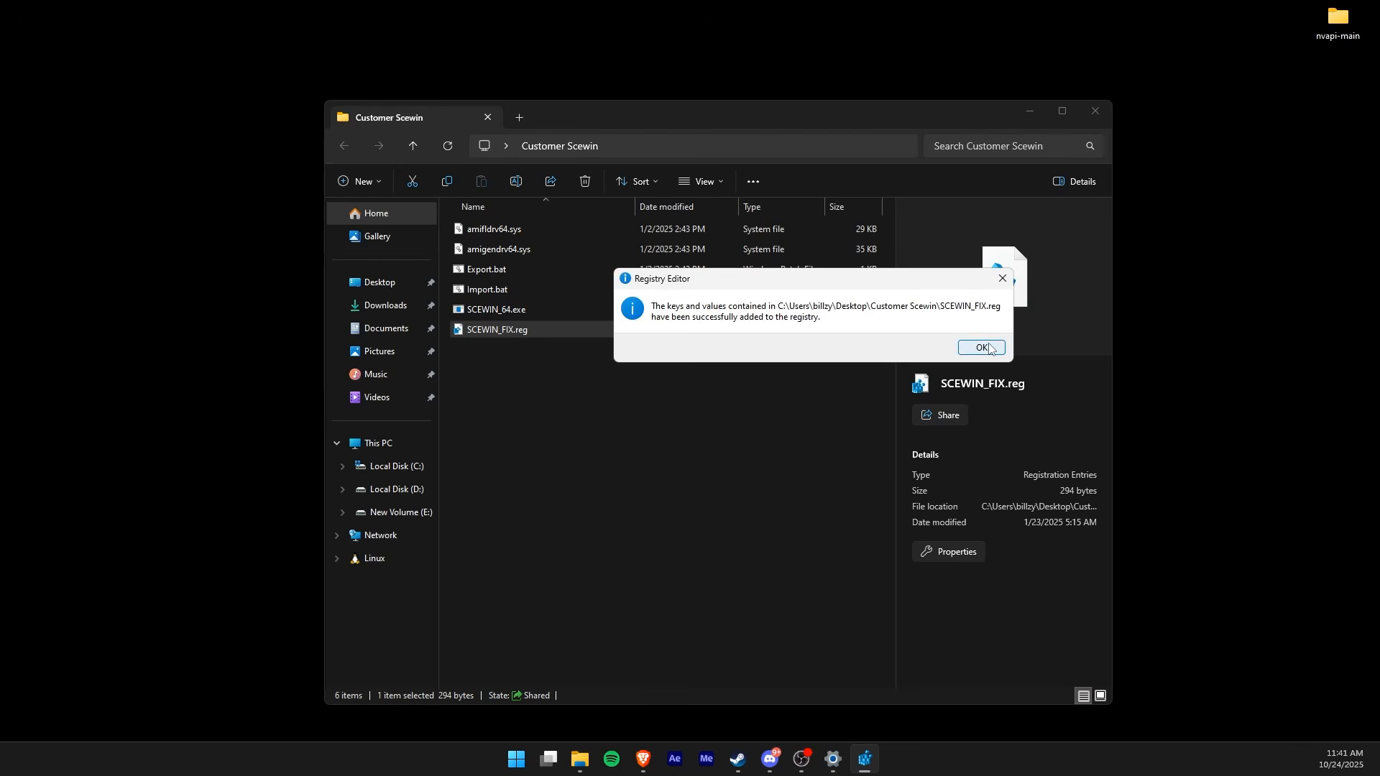
{"action": "left_click", "coordinate": [978, 348]}
Step: Run SCEWIN_64.exe as administrator and page through its usage text until the program closes
{"action": "left_click", "coordinate": [497, 313]}
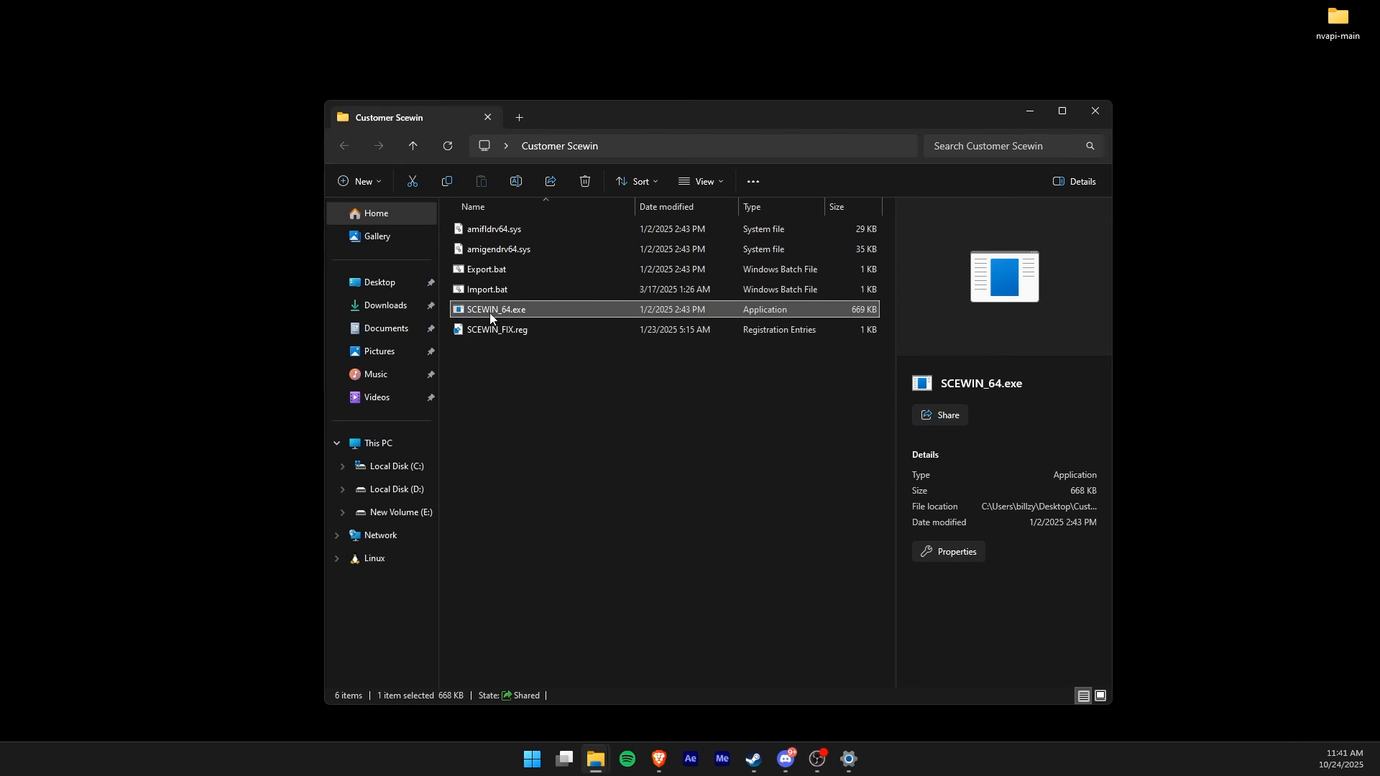
{"action": "right_click", "coordinate": [493, 313]}
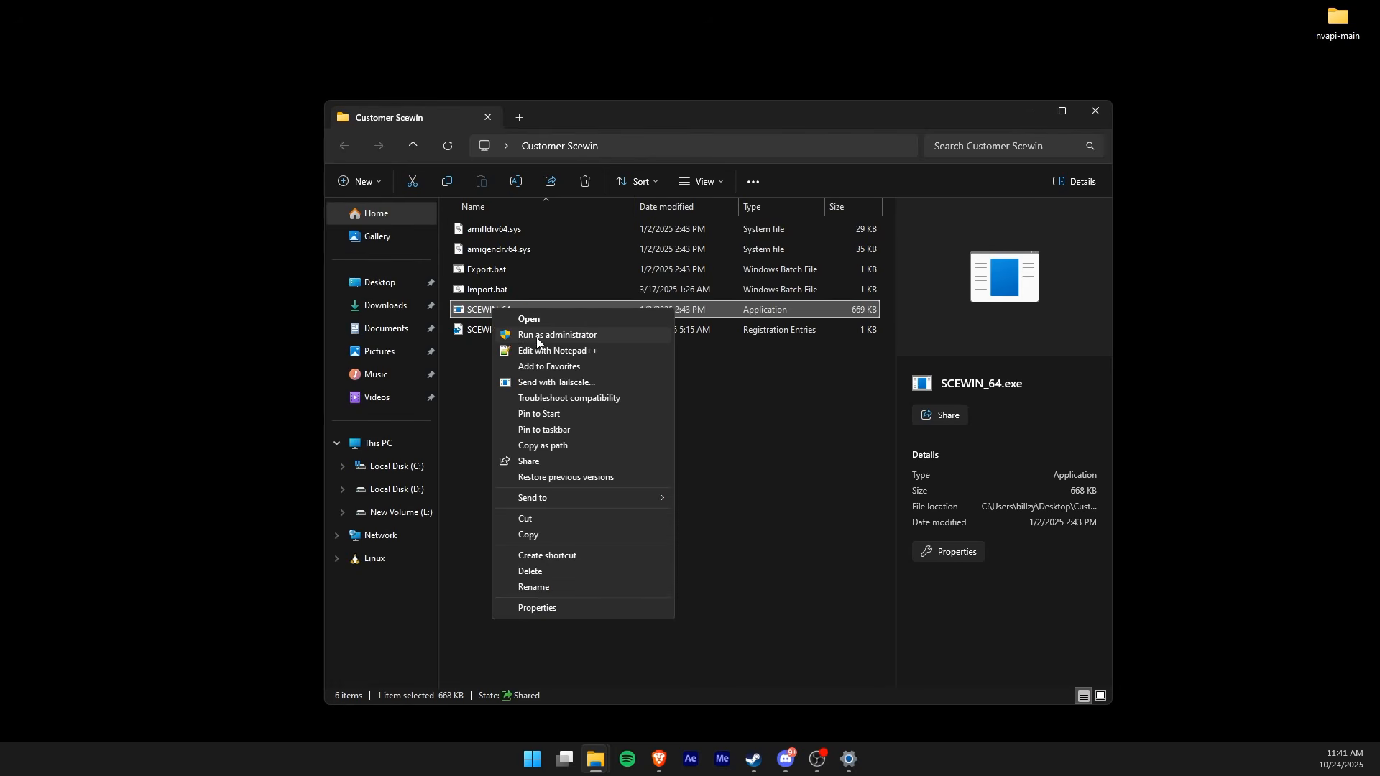
{"action": "left_click", "coordinate": [536, 335]}
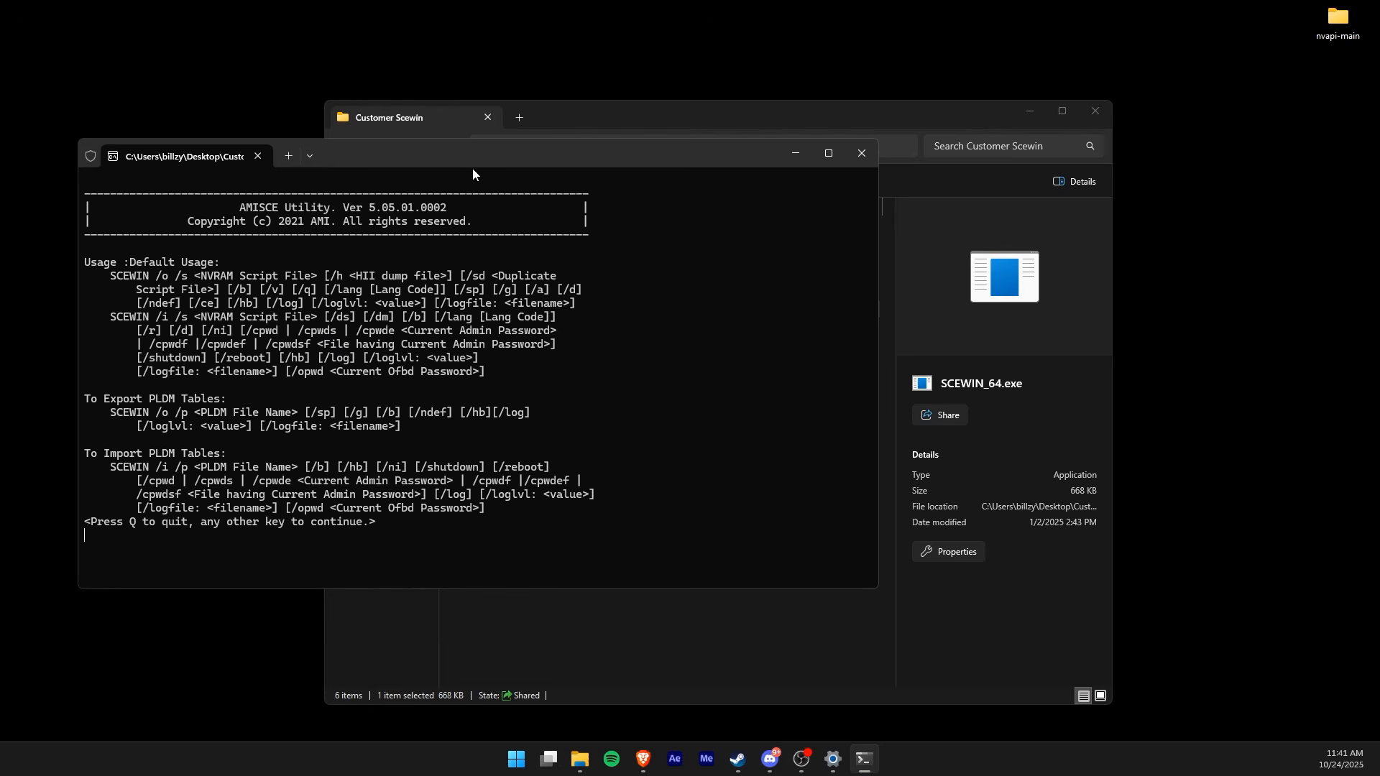
{"action": "key", "text": "Return"}
{"action": "key", "text": "Return"}
{"action": "key", "text": "Return"}
{"action": "key", "text": "Return"}
{"action": "key", "text": "Return"}
{"action": "key", "text": "Return"}
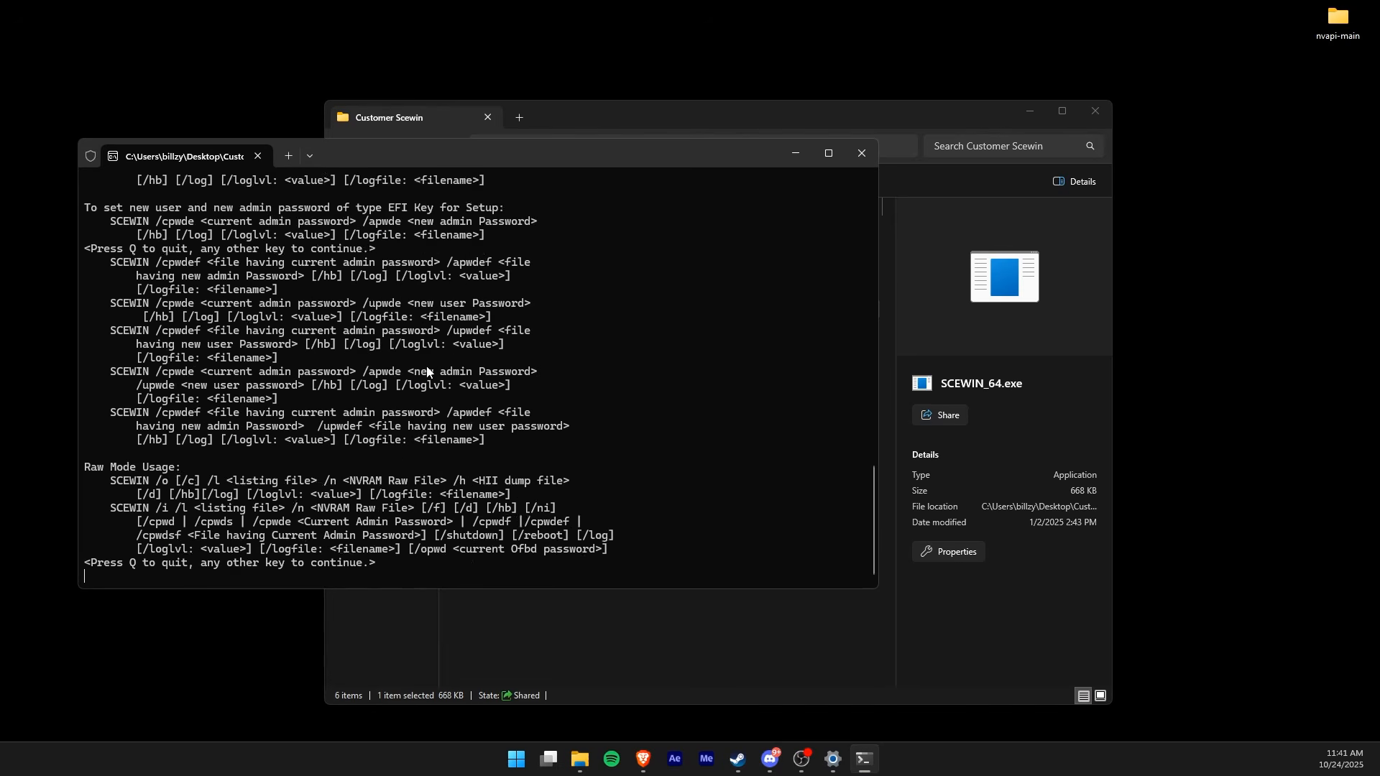
{"action": "key", "text": "Return"}
{"action": "key", "text": "Return"}
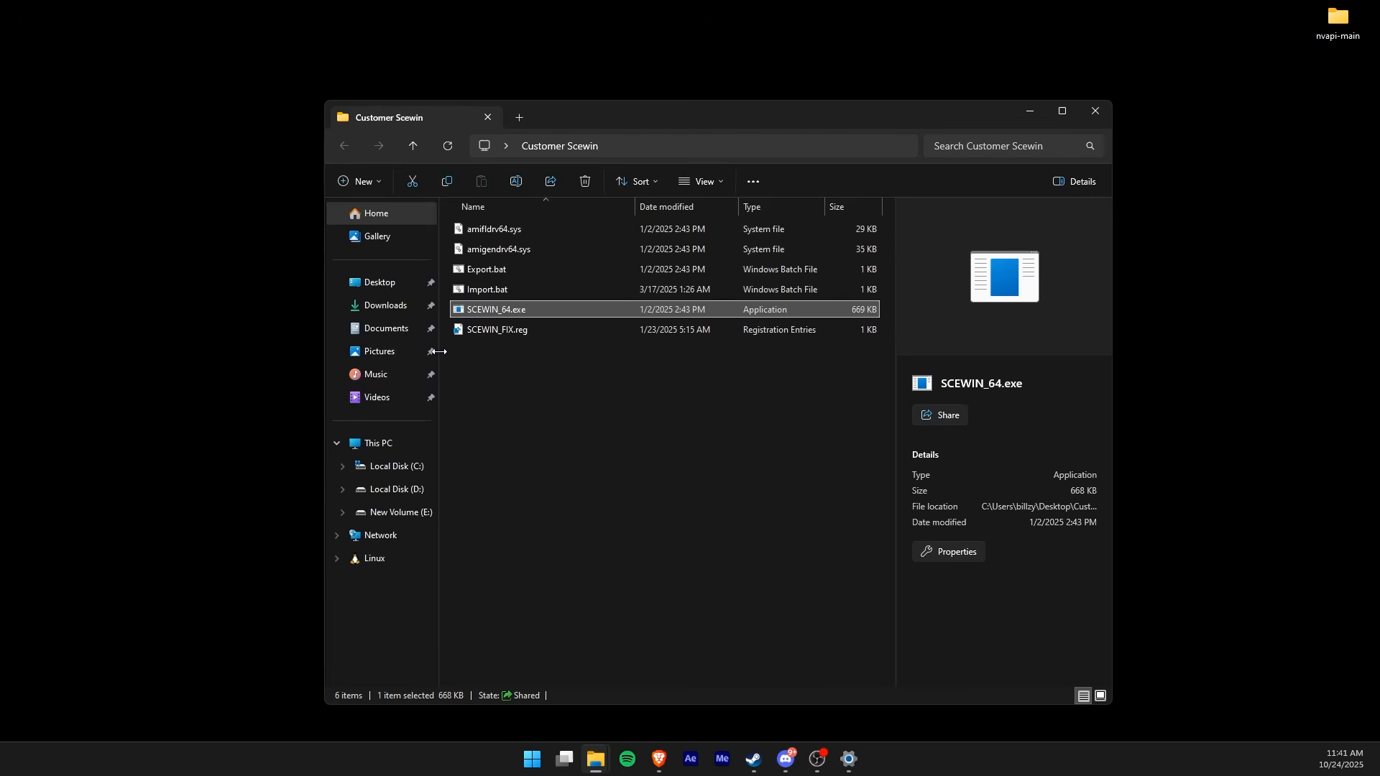
Step: Run Export.bat as administrator to export the current BIOS settings to text files
{"action": "left_click", "coordinate": [520, 275]}
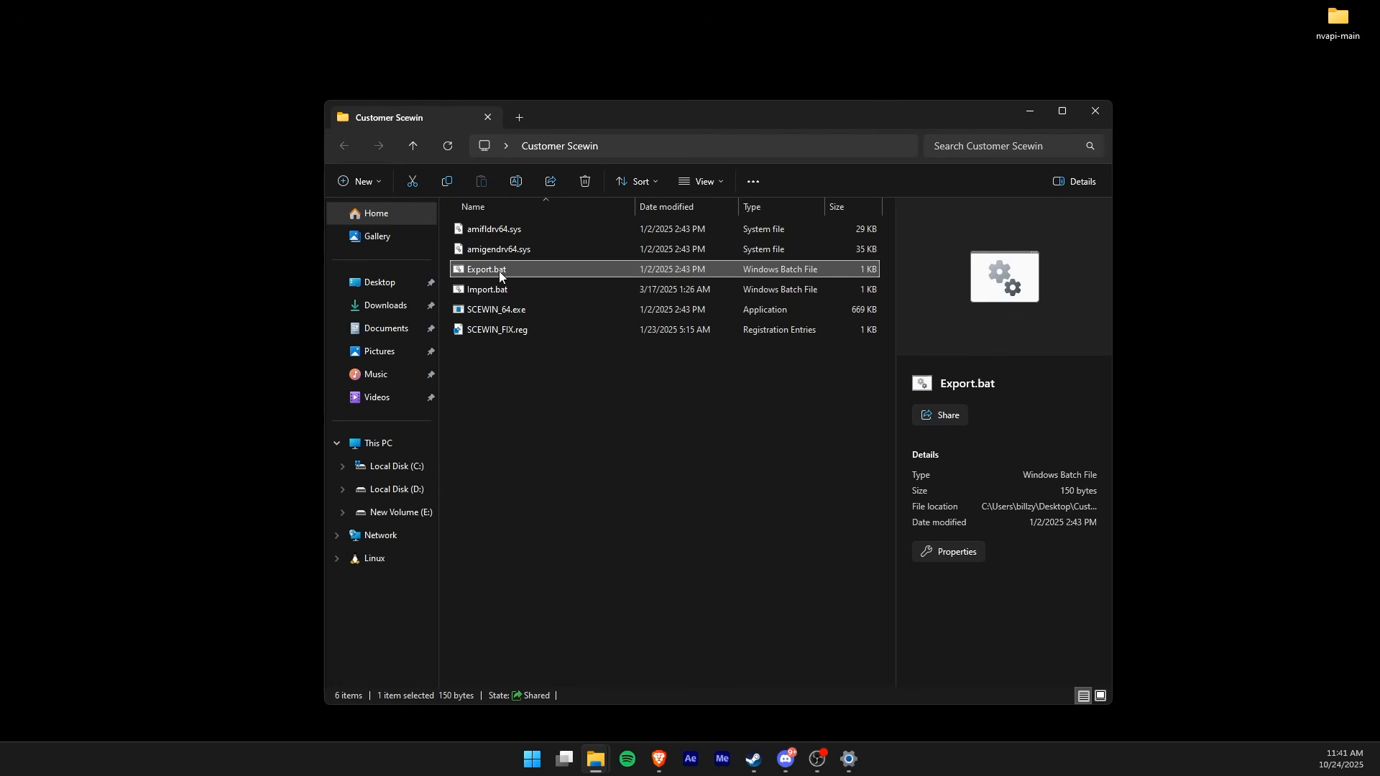
{"action": "right_click", "coordinate": [500, 272]}
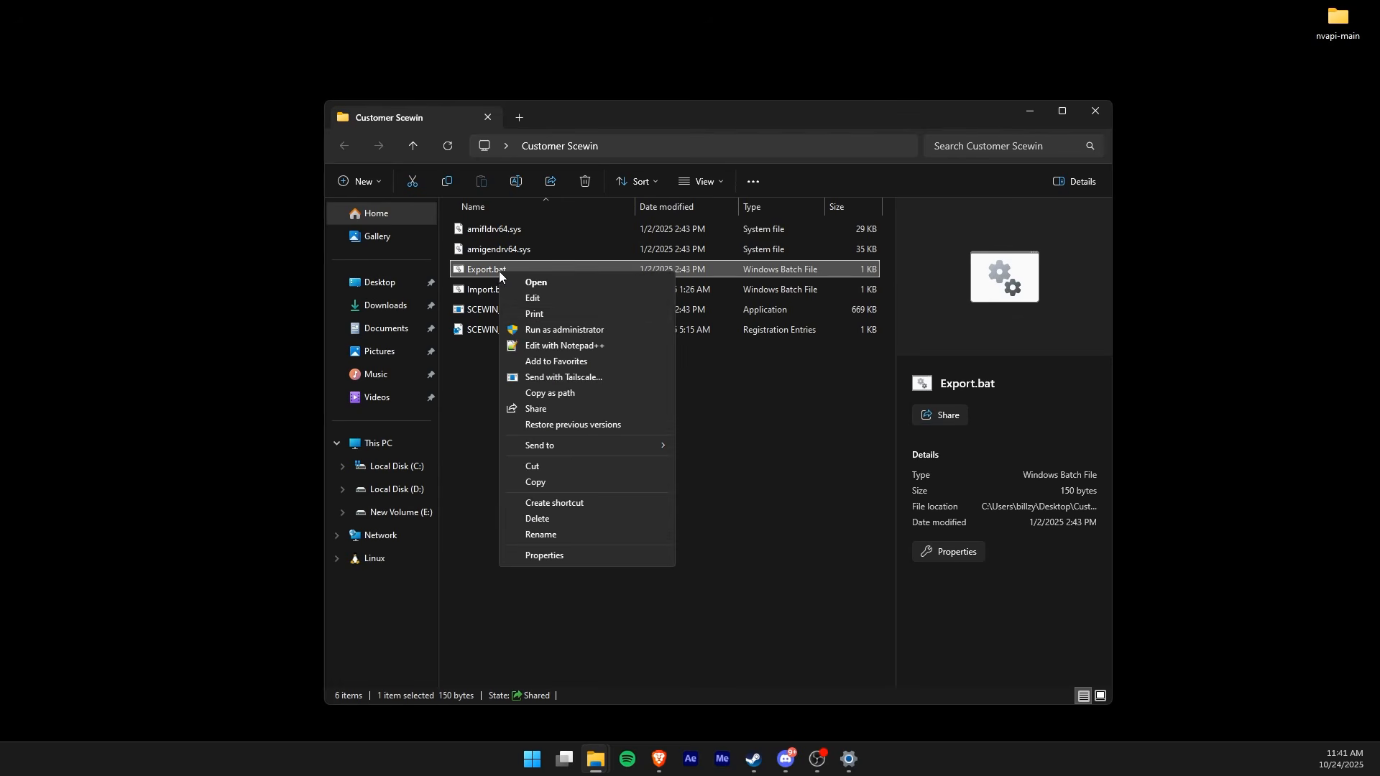
{"action": "left_click", "coordinate": [545, 329]}
{"action": "left_click", "coordinate": [735, 393]}
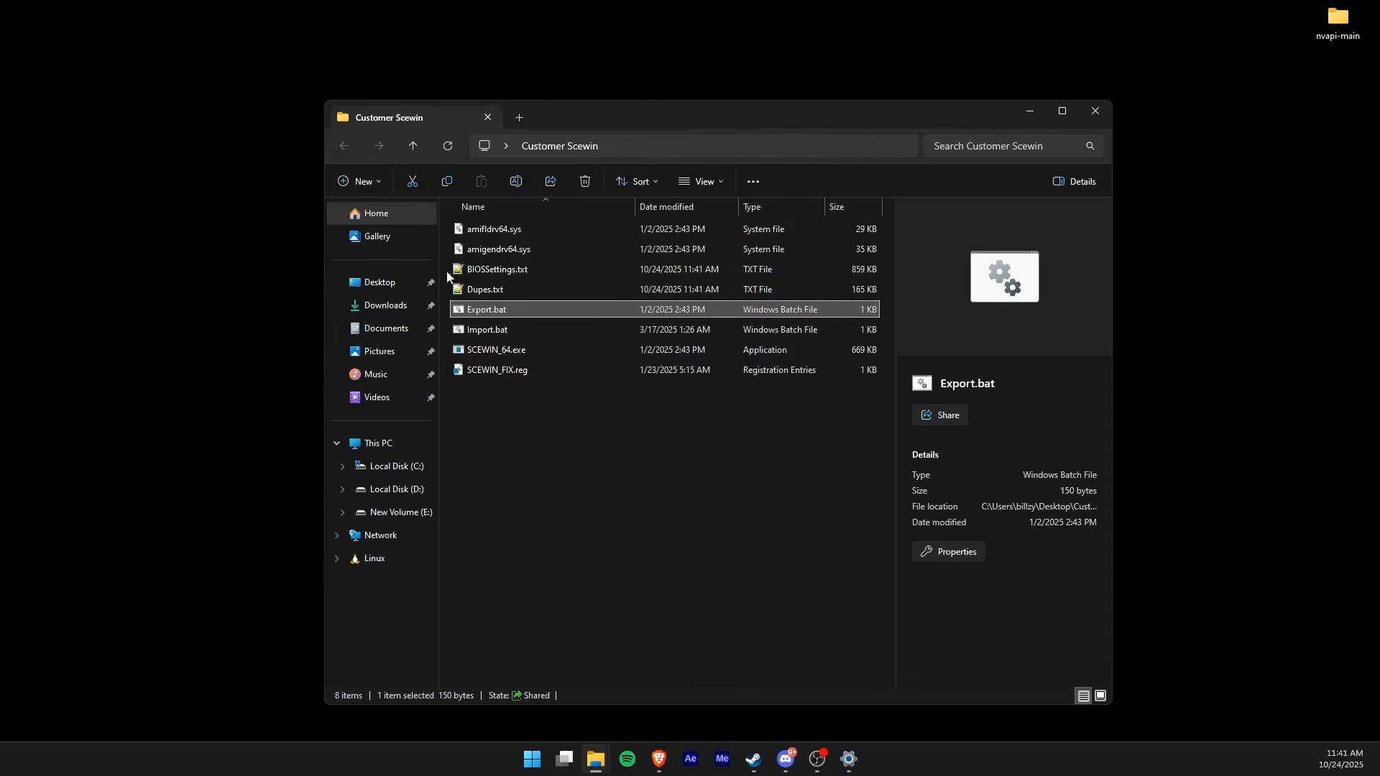
Step: Open the exported BIOSSettings.txt in Notepad++, skim its beginning, and make the editor window slightly narrower
{"action": "double_click", "coordinate": [529, 270]}
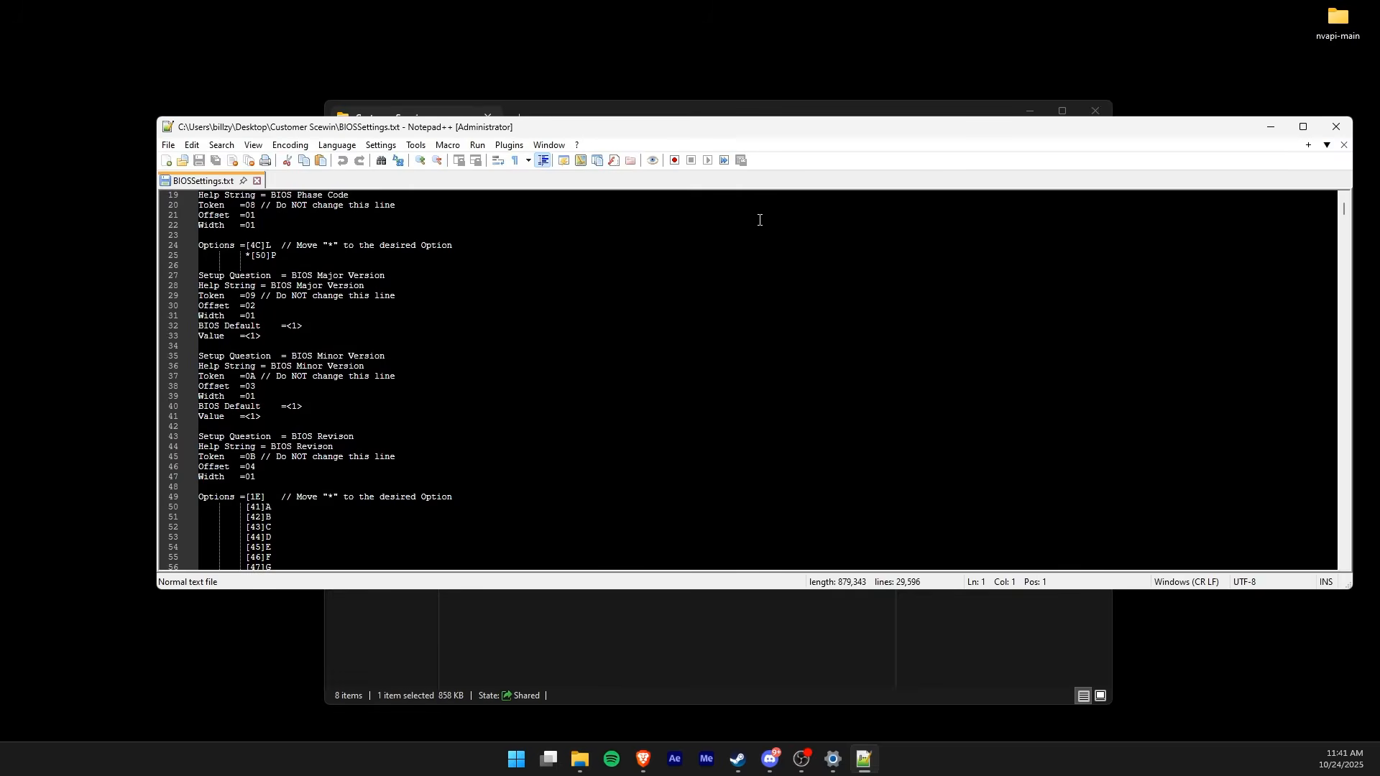
{"action": "scroll", "coordinate": [422, 281], "scroll_direction": "down", "scroll_amount": 13}
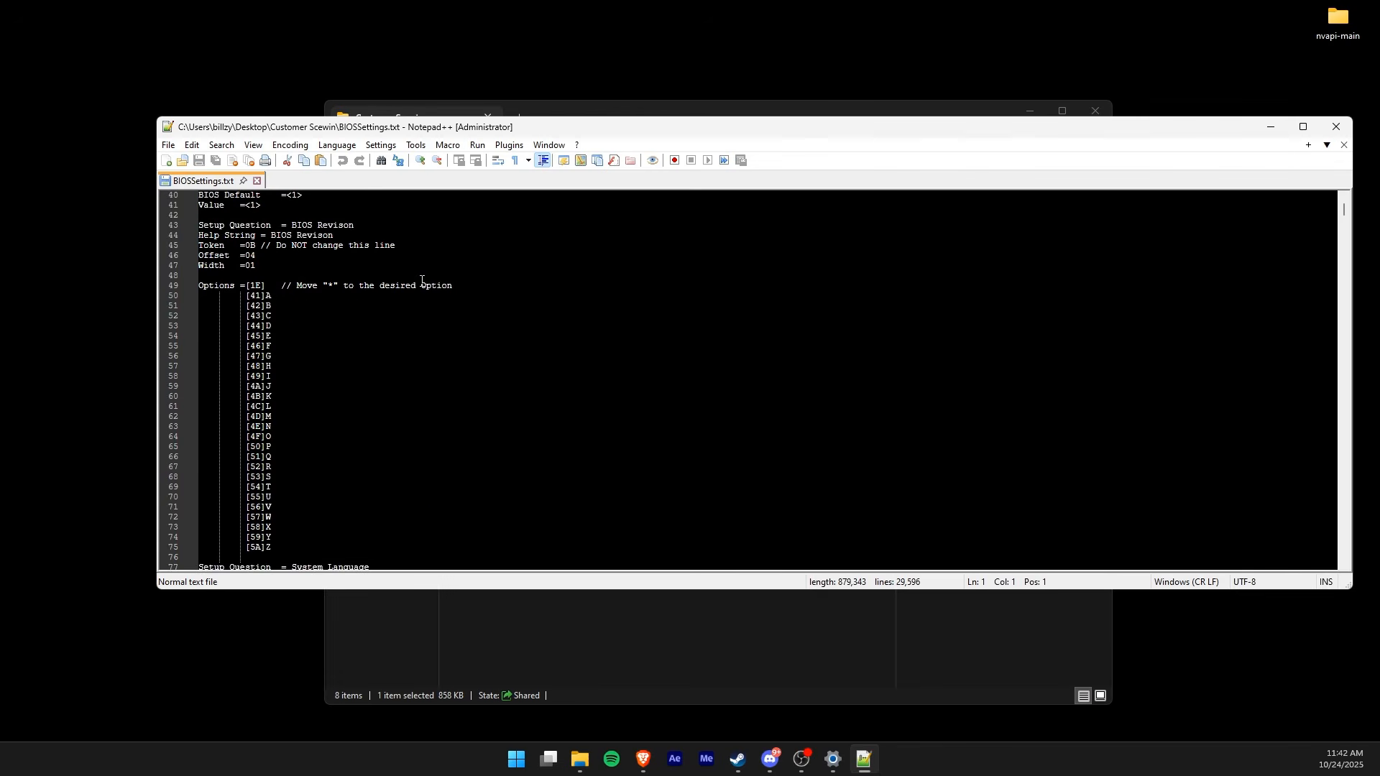
{"action": "left_click_drag", "start_coordinate": [1344, 210], "coordinate": [1346, 207]}
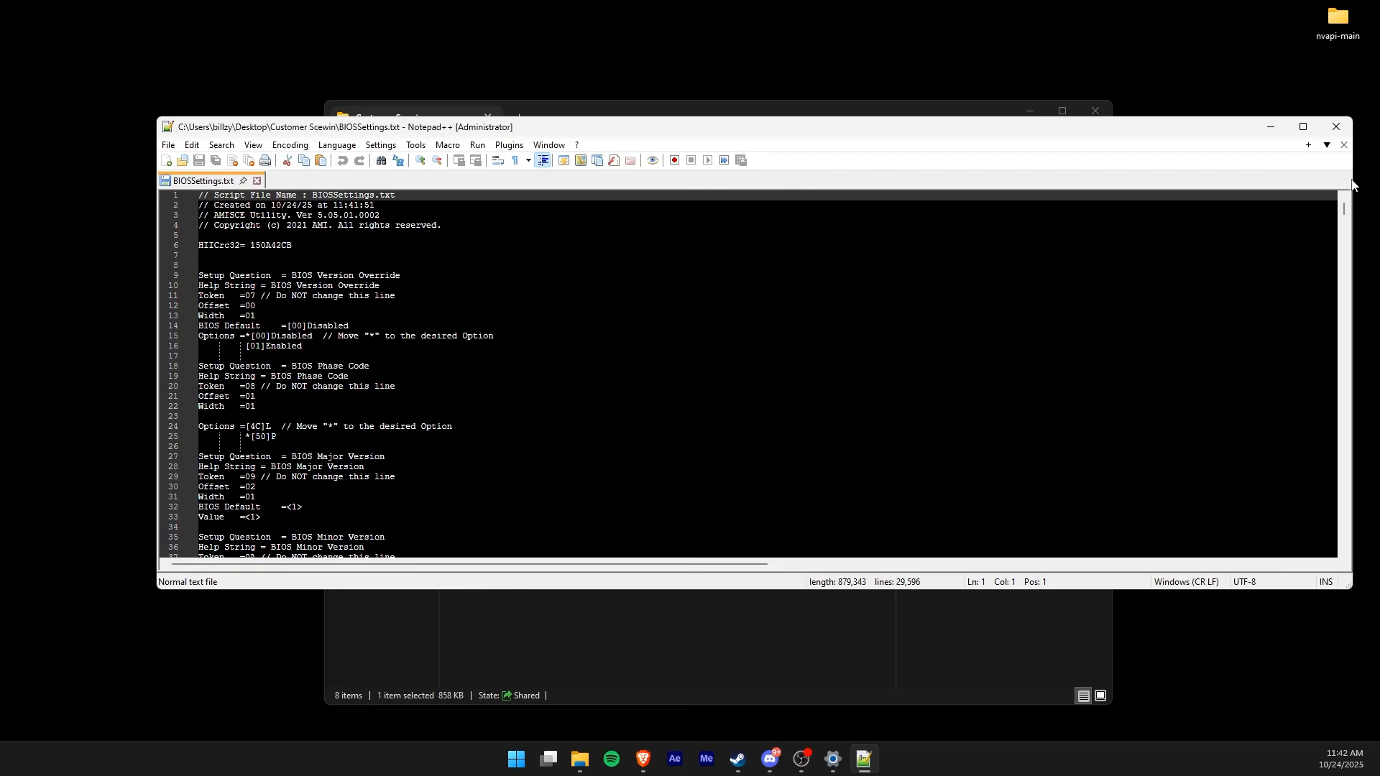
{"action": "left_click_drag", "start_coordinate": [1351, 177], "coordinate": [1264, 177]}
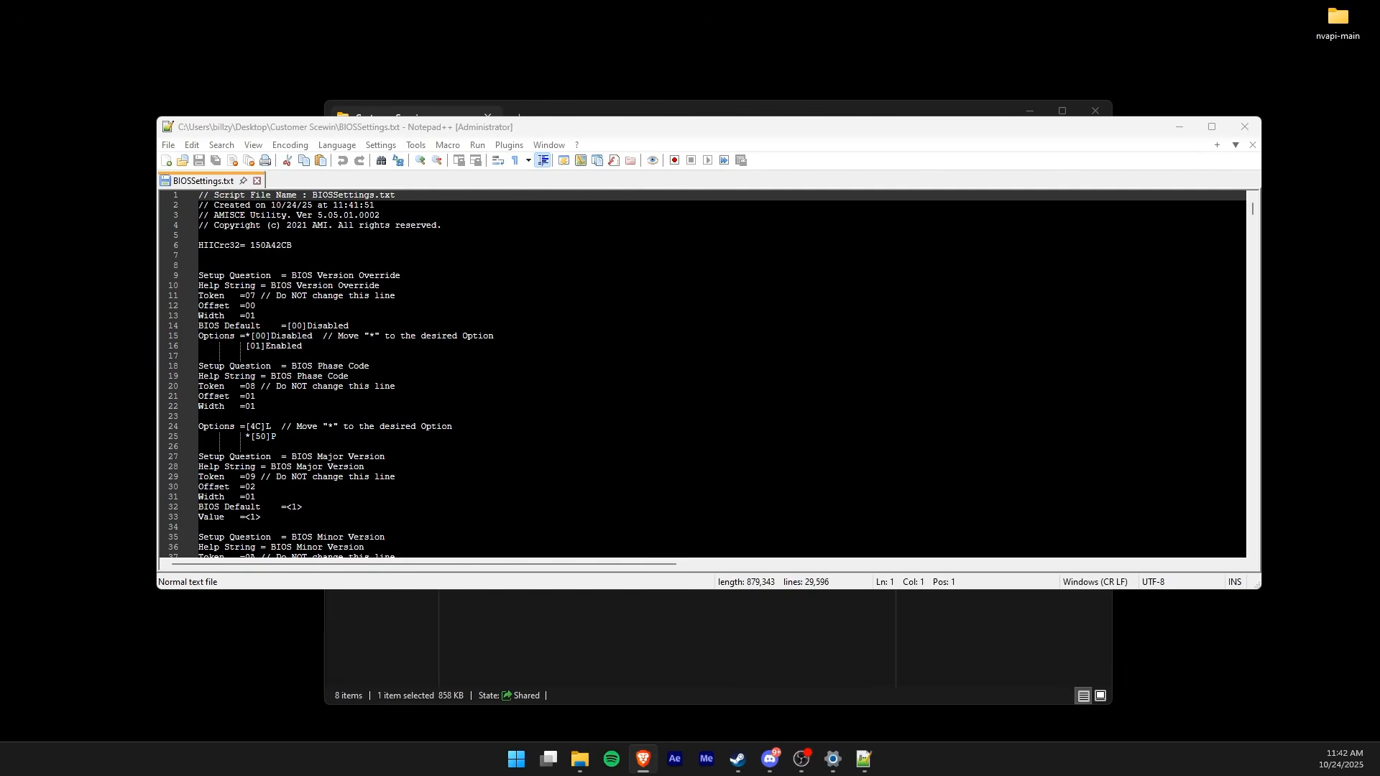
Step: Search BIOSSettings.txt for ASPM and move the Find dialog off the settings text
{"action": "left_click", "coordinate": [478, 341]}
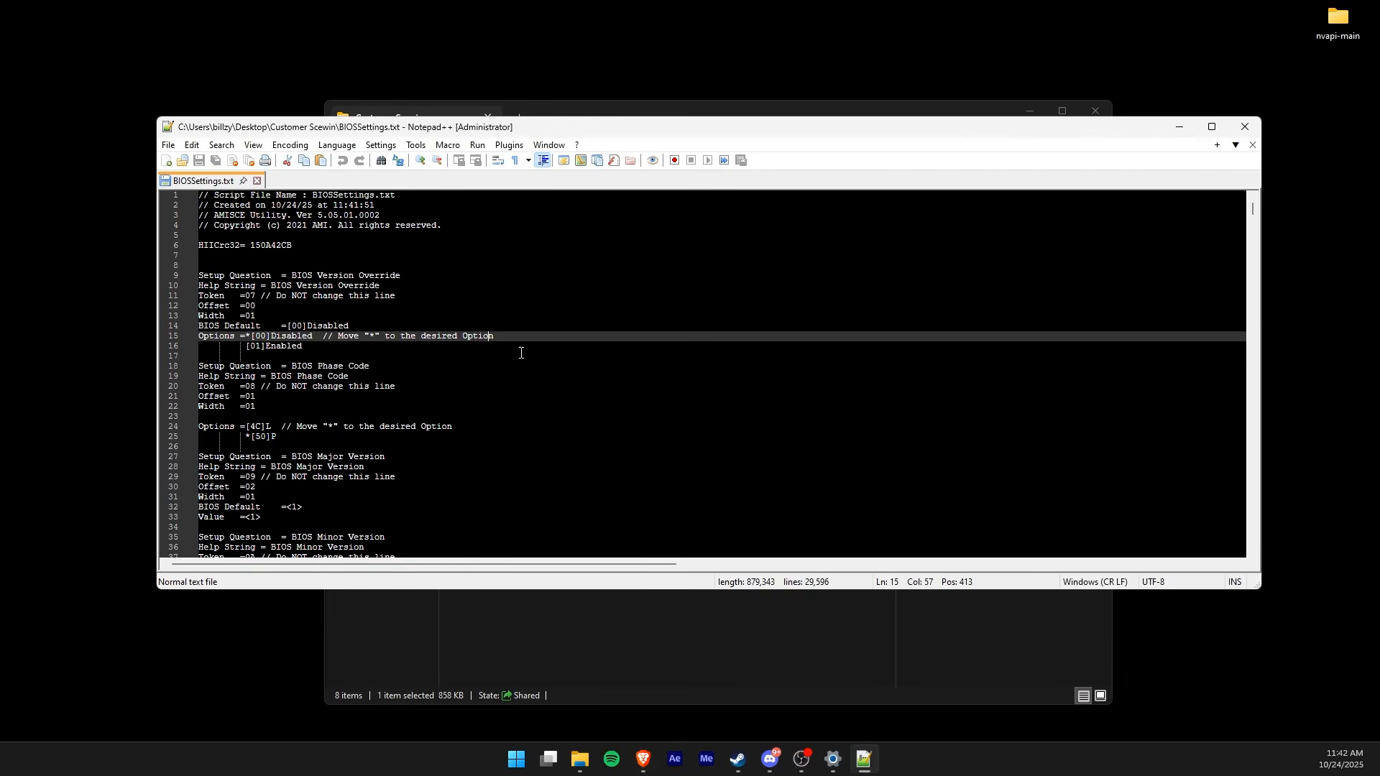
{"action": "key", "text": "ctrl+f"}
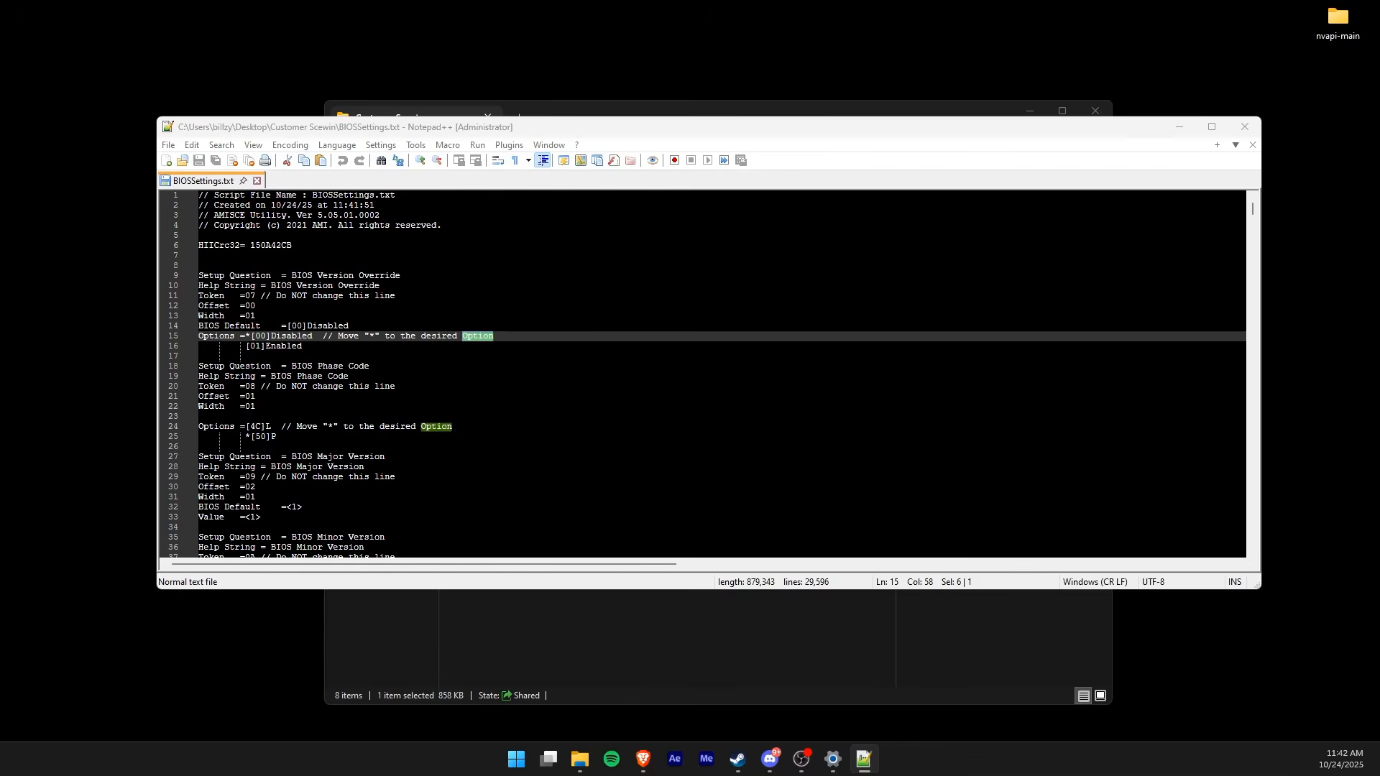
{"action": "left_click", "coordinate": [535, 225]}
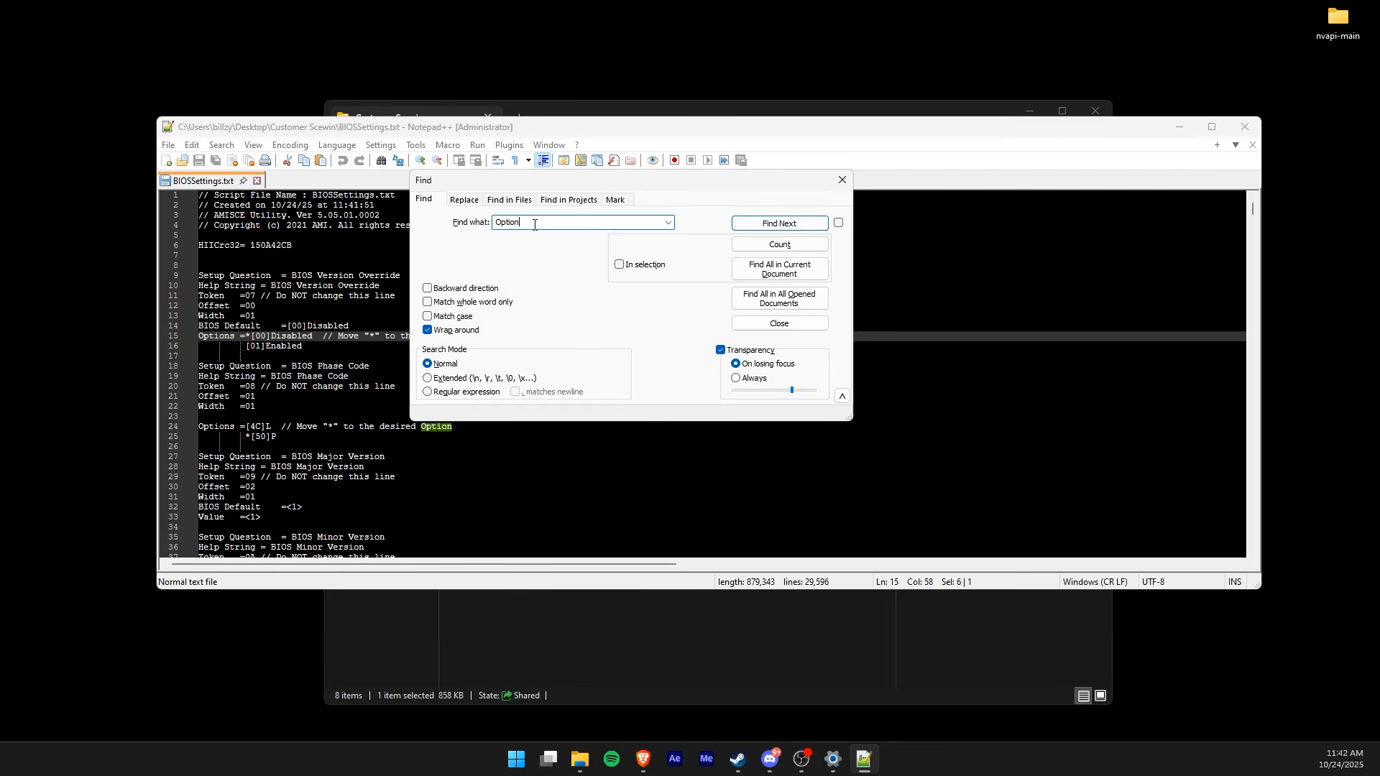
{"action": "double_click", "coordinate": [536, 224]}
{"action": "type", "text": "ASPM"}
{"action": "left_click", "coordinate": [779, 223]}
{"action": "left_click_drag", "start_coordinate": [676, 184], "coordinate": [898, 142]}
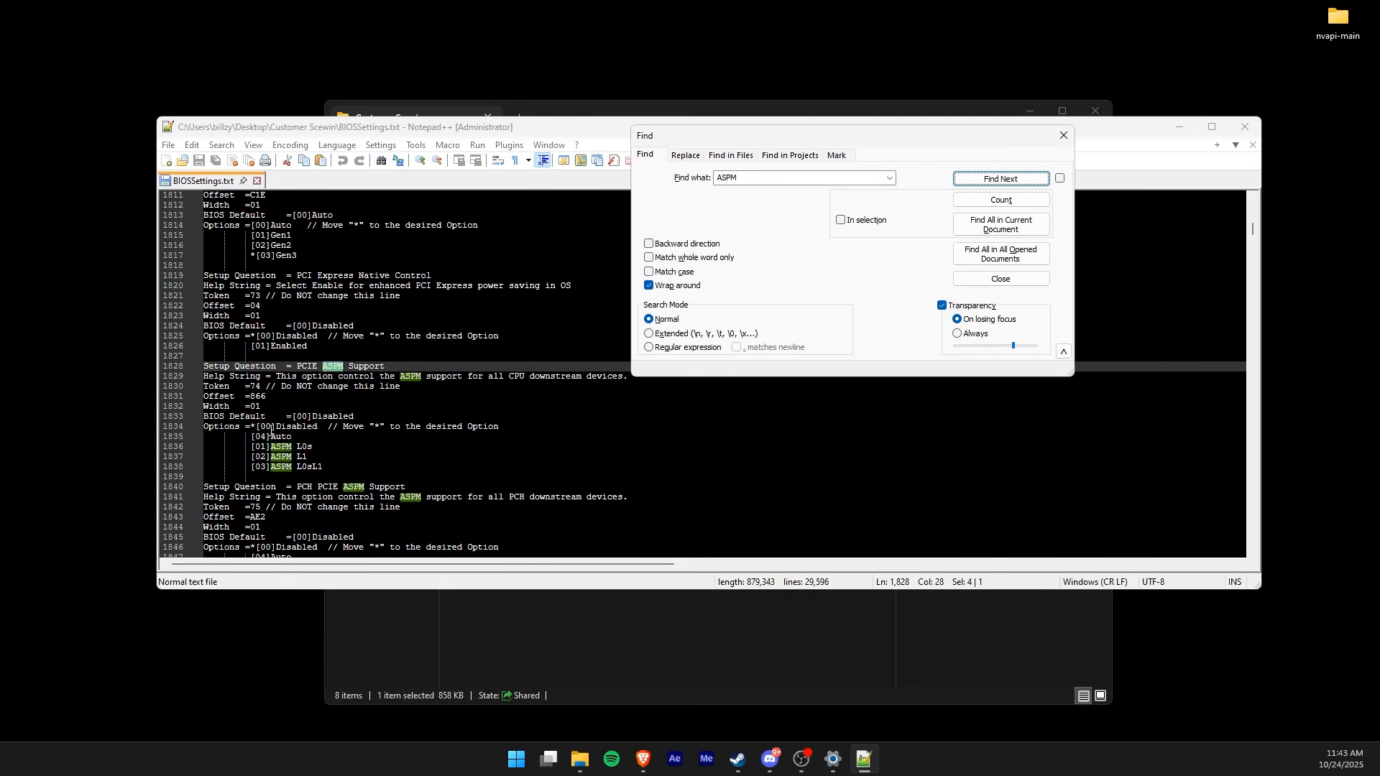
Step: Go through the ASPM matches and examine the options of the PCIE, PCH PCIE, DMI and PCH DMI ASPM Support settings
{"action": "scroll", "coordinate": [390, 422], "scroll_direction": "down", "scroll_amount": 2}
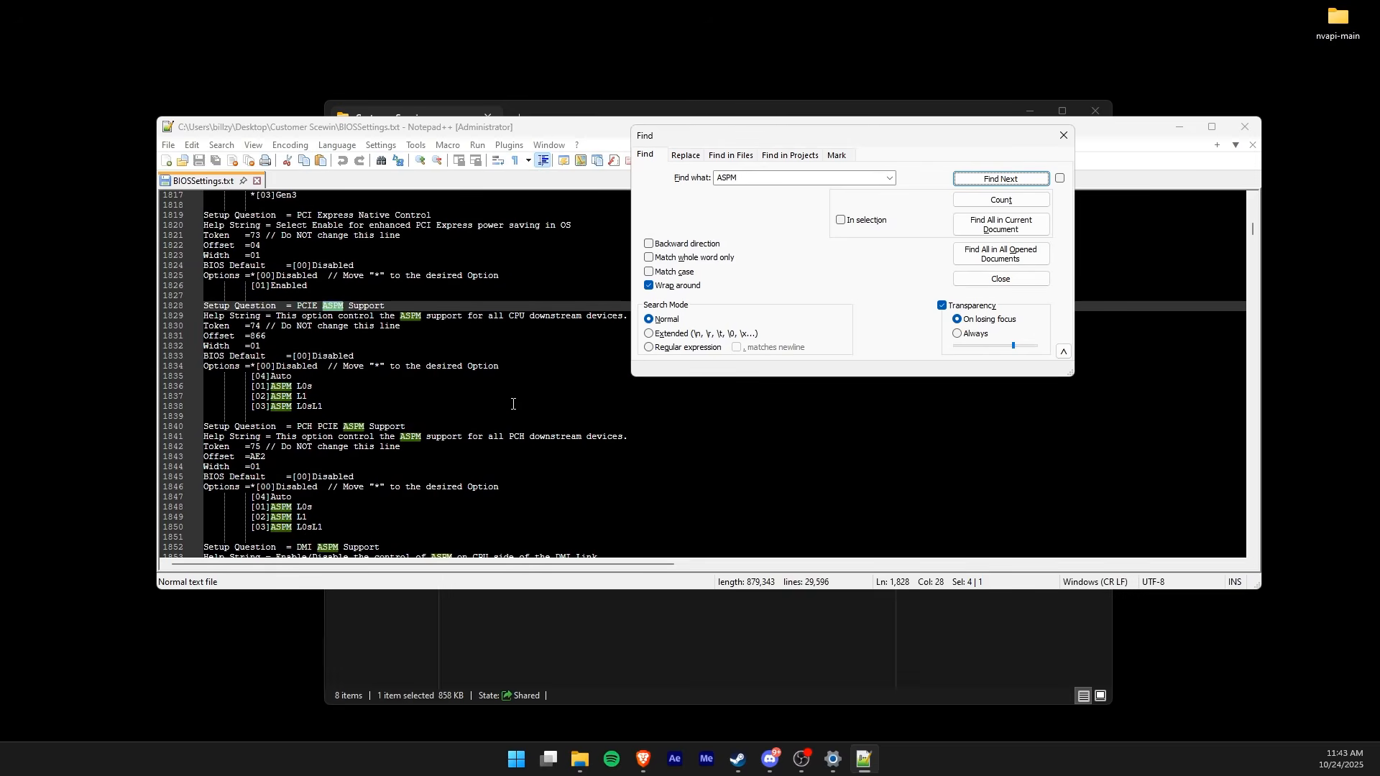
{"action": "left_click", "coordinate": [979, 179]}
{"action": "left_click", "coordinate": [979, 180]}
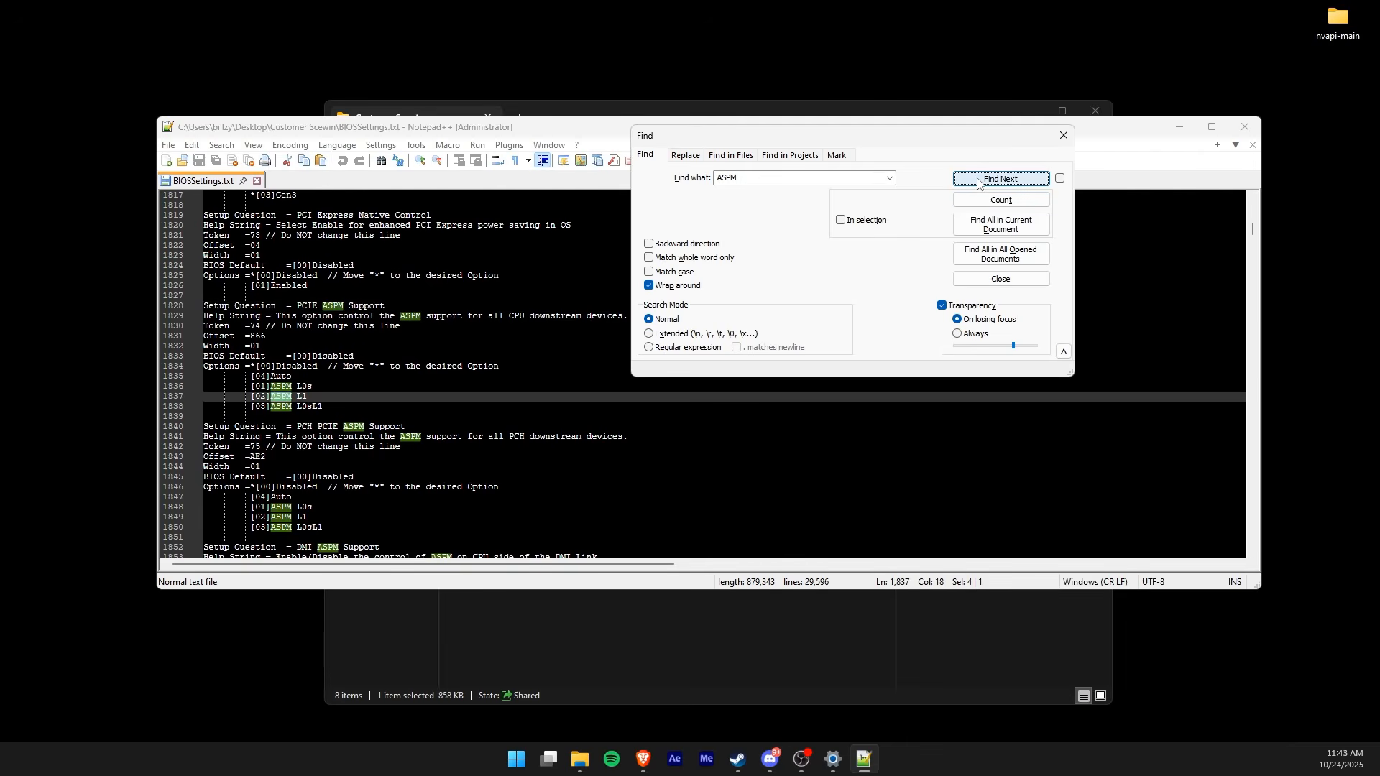
{"action": "left_click", "coordinate": [979, 180]}
{"action": "left_click", "coordinate": [978, 180]}
{"action": "left_click", "coordinate": [979, 179]}
{"action": "left_click", "coordinate": [979, 180]}
{"action": "left_click", "coordinate": [979, 180]}
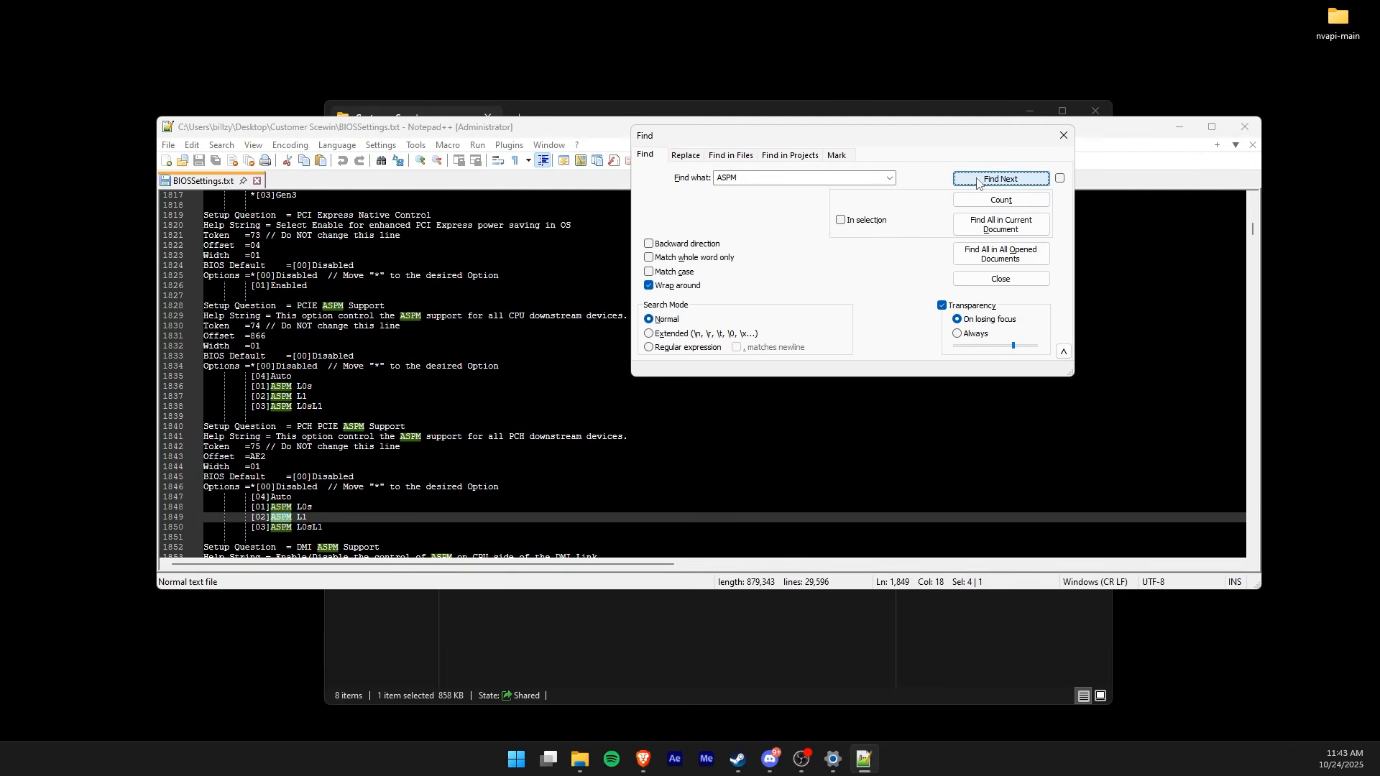
{"action": "left_click", "coordinate": [979, 179]}
{"action": "scroll", "coordinate": [320, 481], "scroll_direction": "down", "scroll_amount": 3}
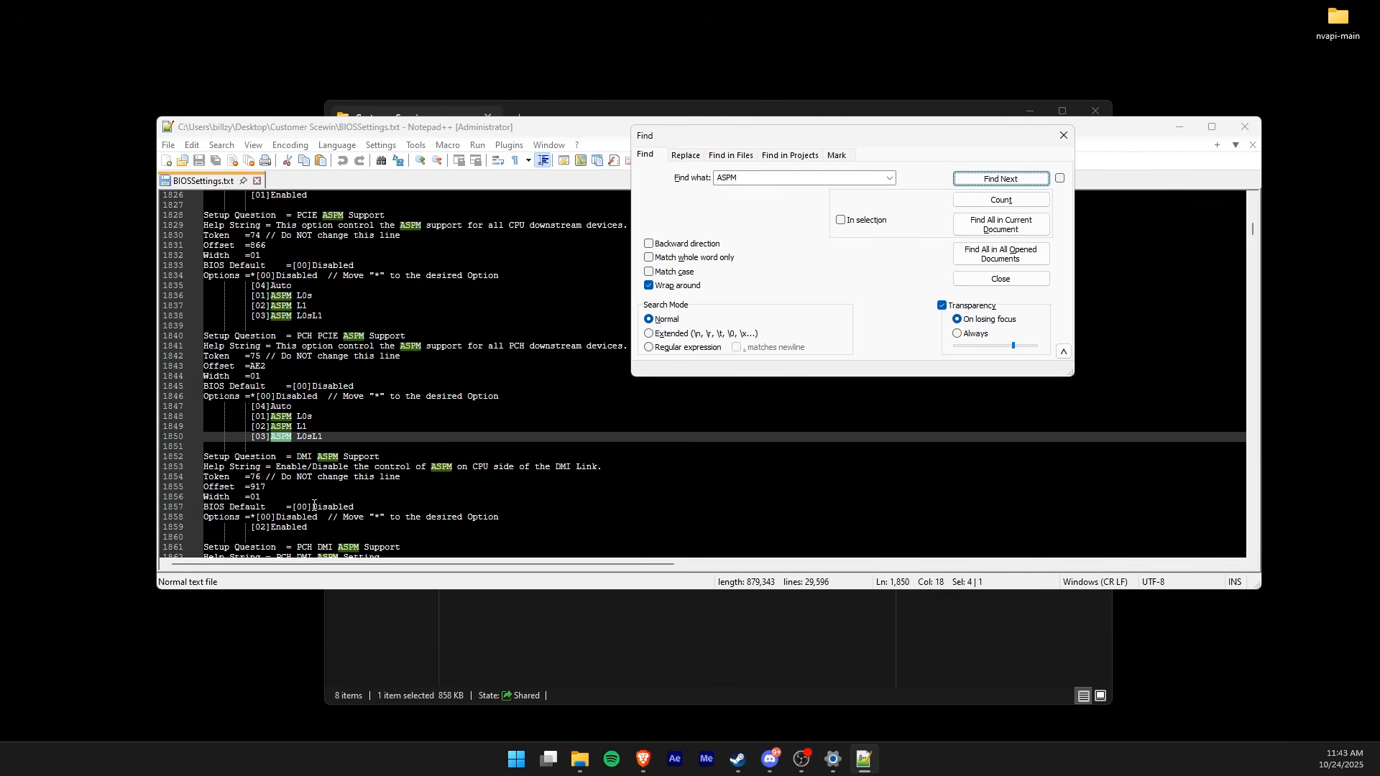
{"action": "left_click", "coordinate": [339, 458]}
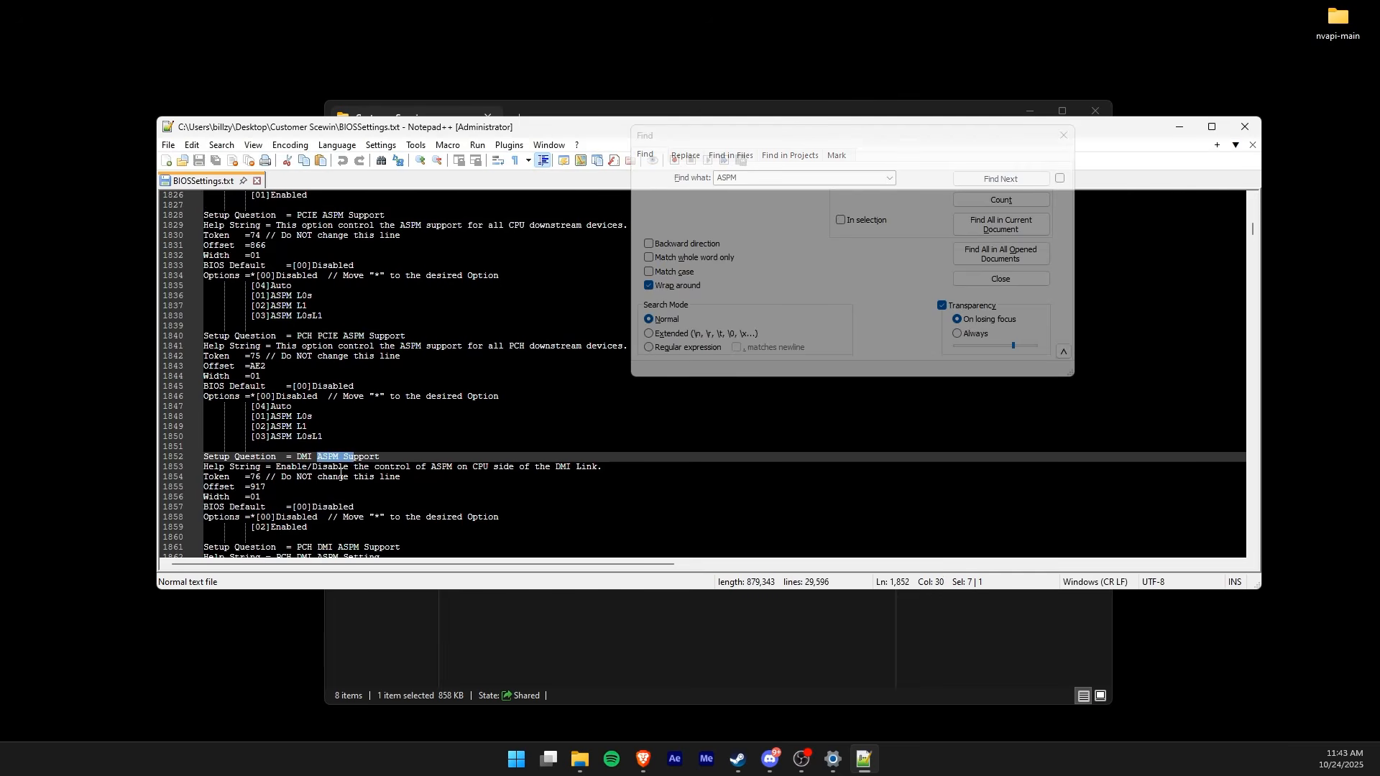
{"action": "key", "text": "Down"}
{"action": "key", "text": "Down"}
{"action": "scroll", "coordinate": [333, 498], "scroll_direction": "down", "scroll_amount": 3}
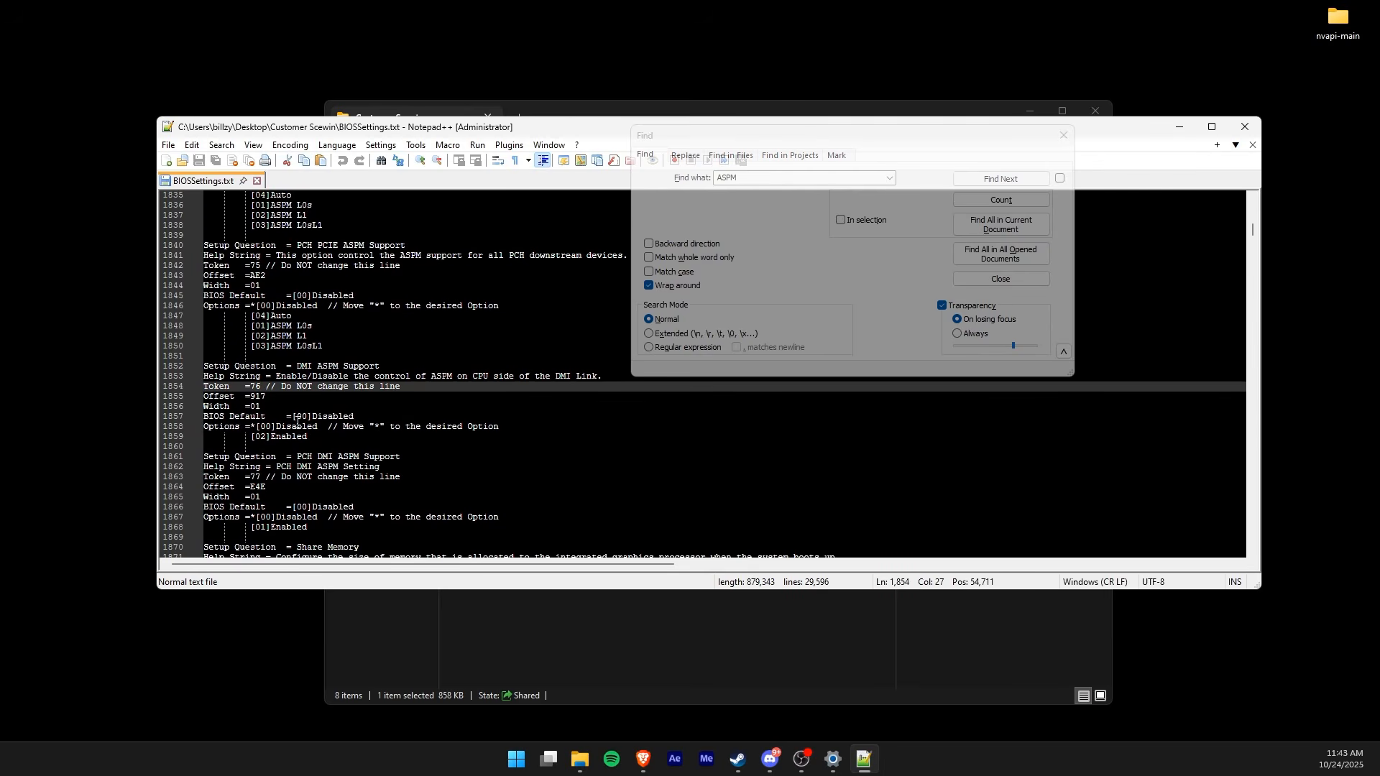
{"action": "scroll", "coordinate": [298, 422], "scroll_direction": "up", "scroll_amount": 4}
Step: Move the asterisk of PCH PCIE ASPM Support from [00]Disabled to [03]ASPM L0sL1
{"action": "left_click", "coordinate": [250, 428]}
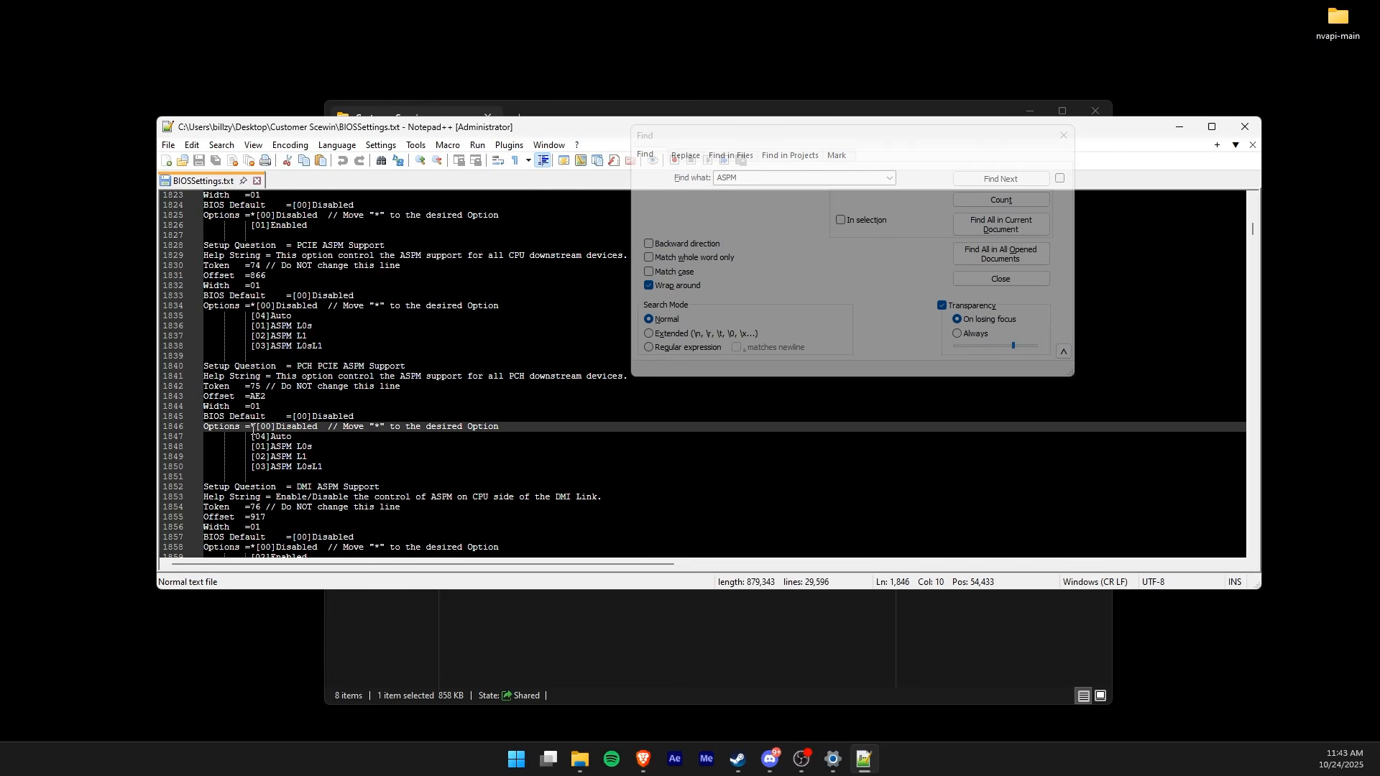
{"action": "left_click_drag", "start_coordinate": [250, 429], "coordinate": [254, 429]}
{"action": "key", "text": "Delete"}
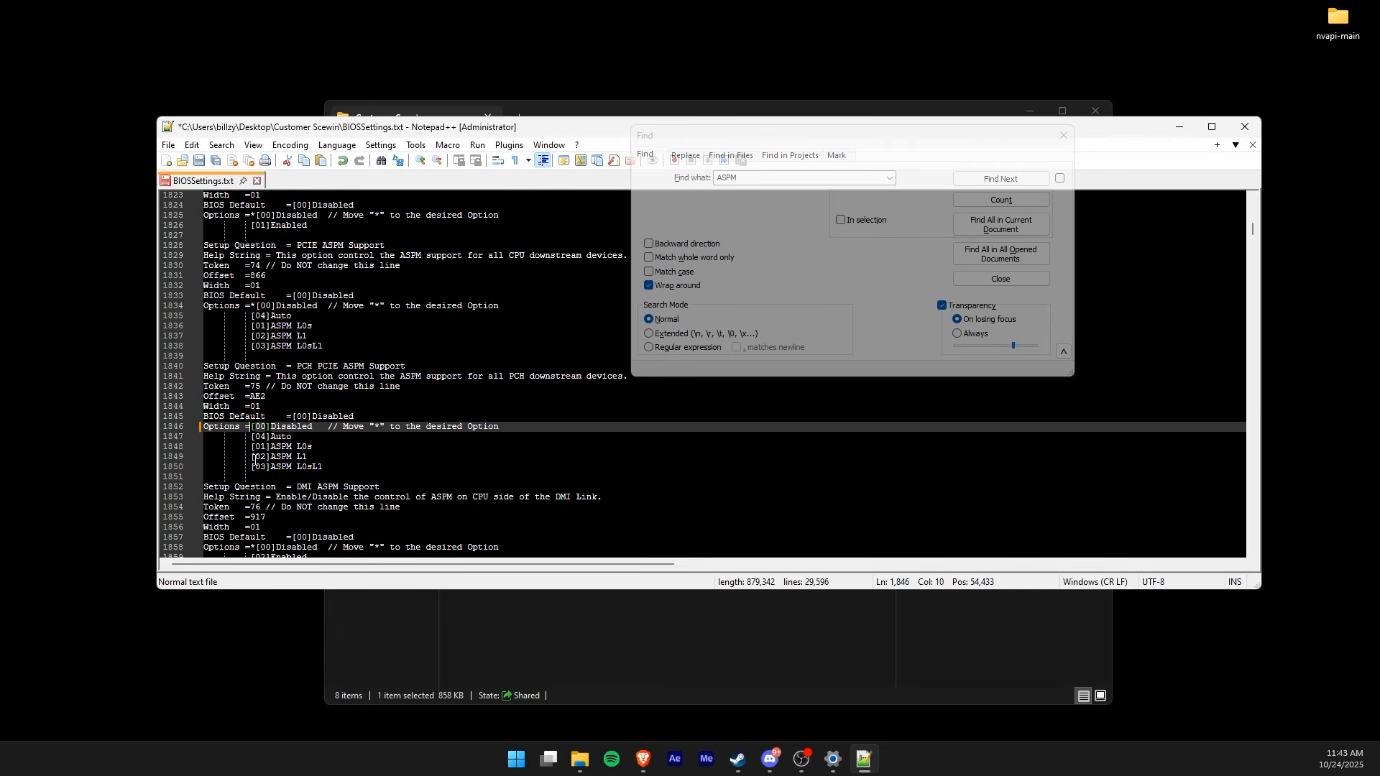
{"action": "left_click", "coordinate": [251, 466]}
{"action": "type", "text": "*"}
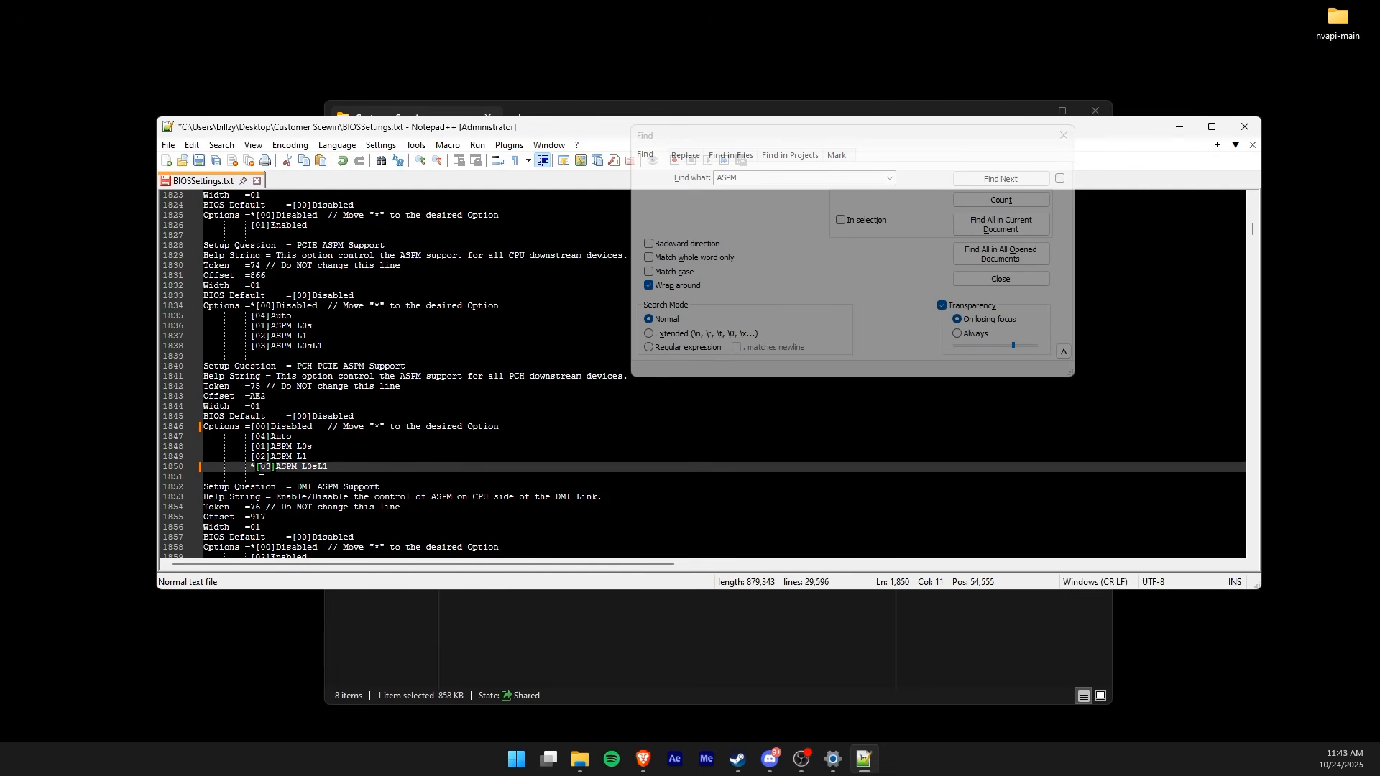
Step: Remove the asterisk from [03]ASPM L0sL1 and put it back before [00]Disabled for PCH PCIE ASPM Support
{"action": "left_click_drag", "start_coordinate": [257, 467], "coordinate": [250, 467]}
{"action": "key", "text": "Delete"}
{"action": "left_click", "coordinate": [252, 426]}
{"action": "type", "text": "*"}
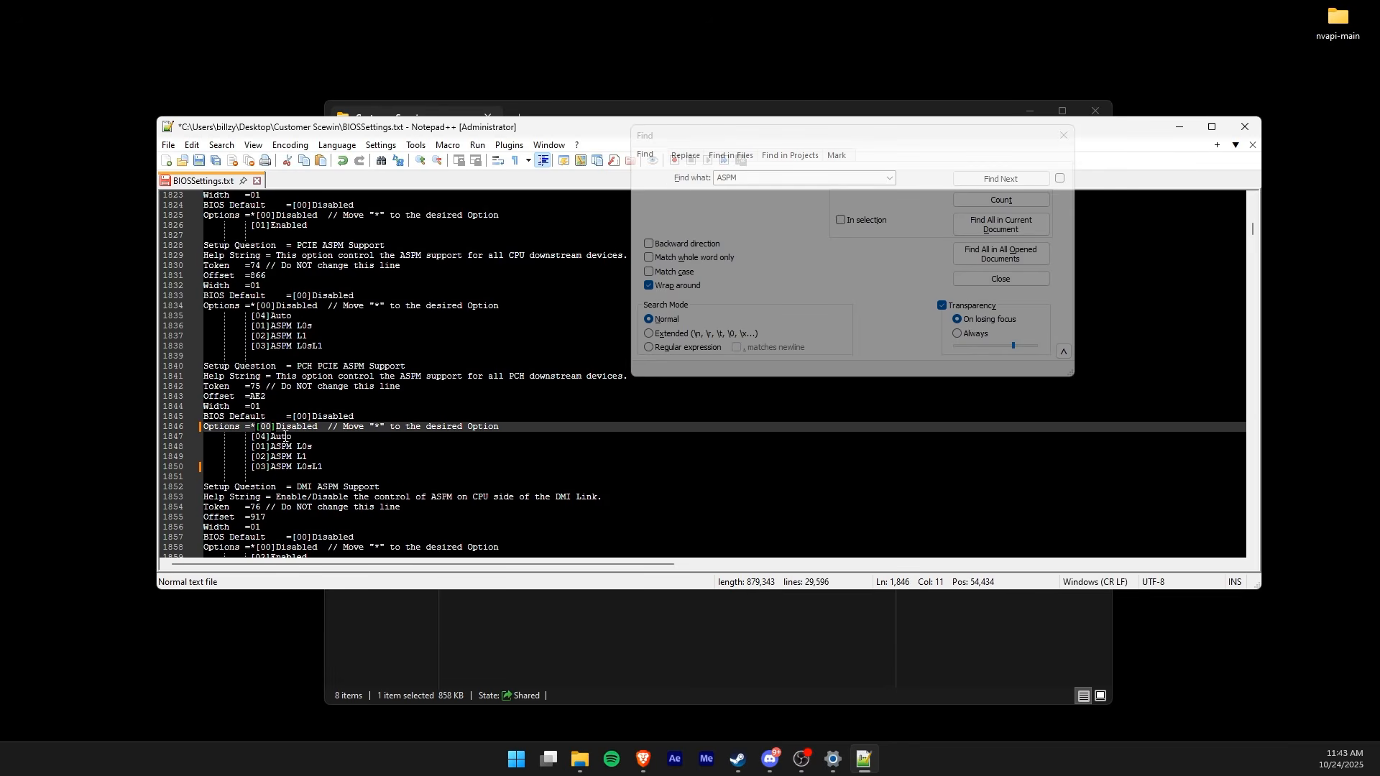
Step: Check the marked [00]Disabled option of PCH PCIE ASPM Support and save BIOSSettings.txt
{"action": "left_click_drag", "start_coordinate": [312, 429], "coordinate": [251, 427]}
{"action": "left_click", "coordinate": [328, 427]}
{"action": "key", "text": "ctrl+s"}
{"action": "scroll", "coordinate": [360, 416], "scroll_direction": "down", "scroll_amount": 3}
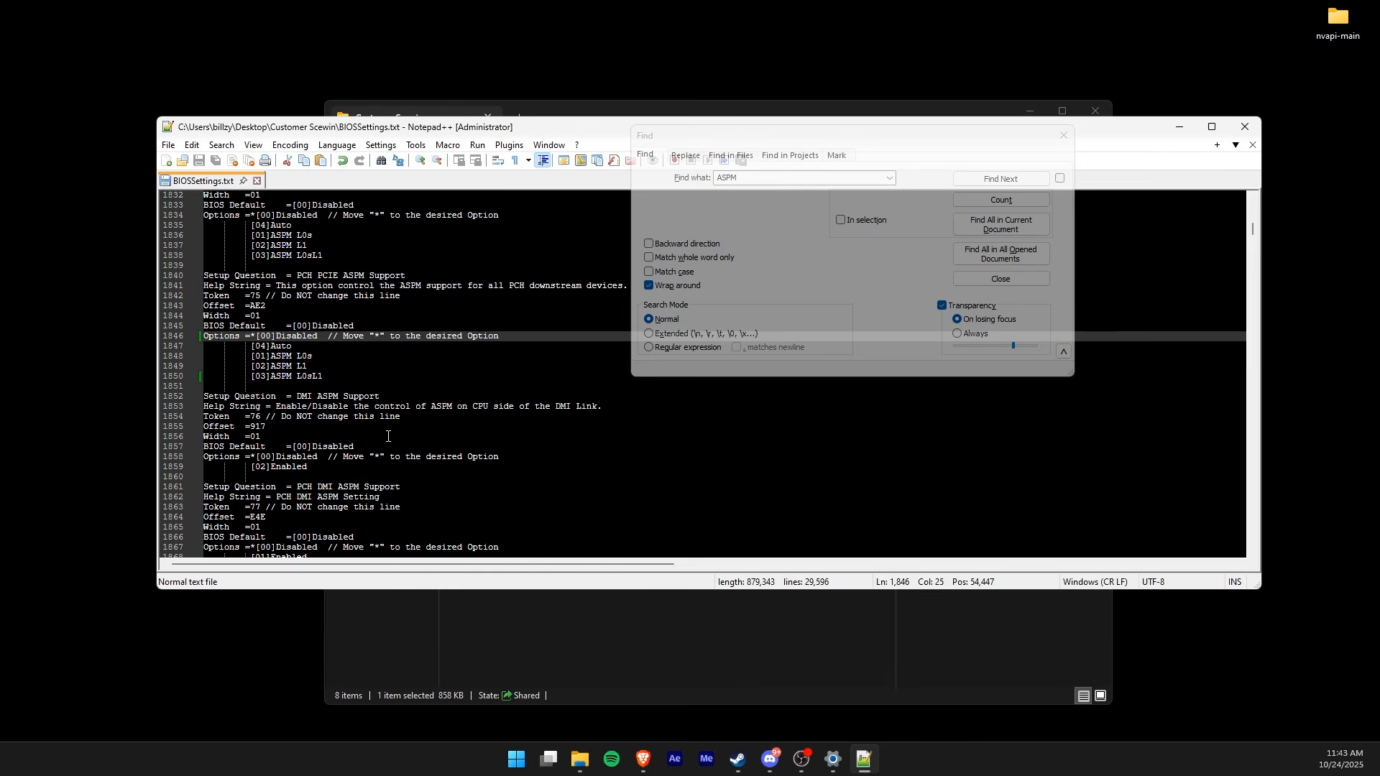
{"action": "scroll", "coordinate": [388, 437], "scroll_direction": "down", "scroll_amount": 1}
{"action": "scroll", "coordinate": [435, 422], "scroll_direction": "down", "scroll_amount": 2}
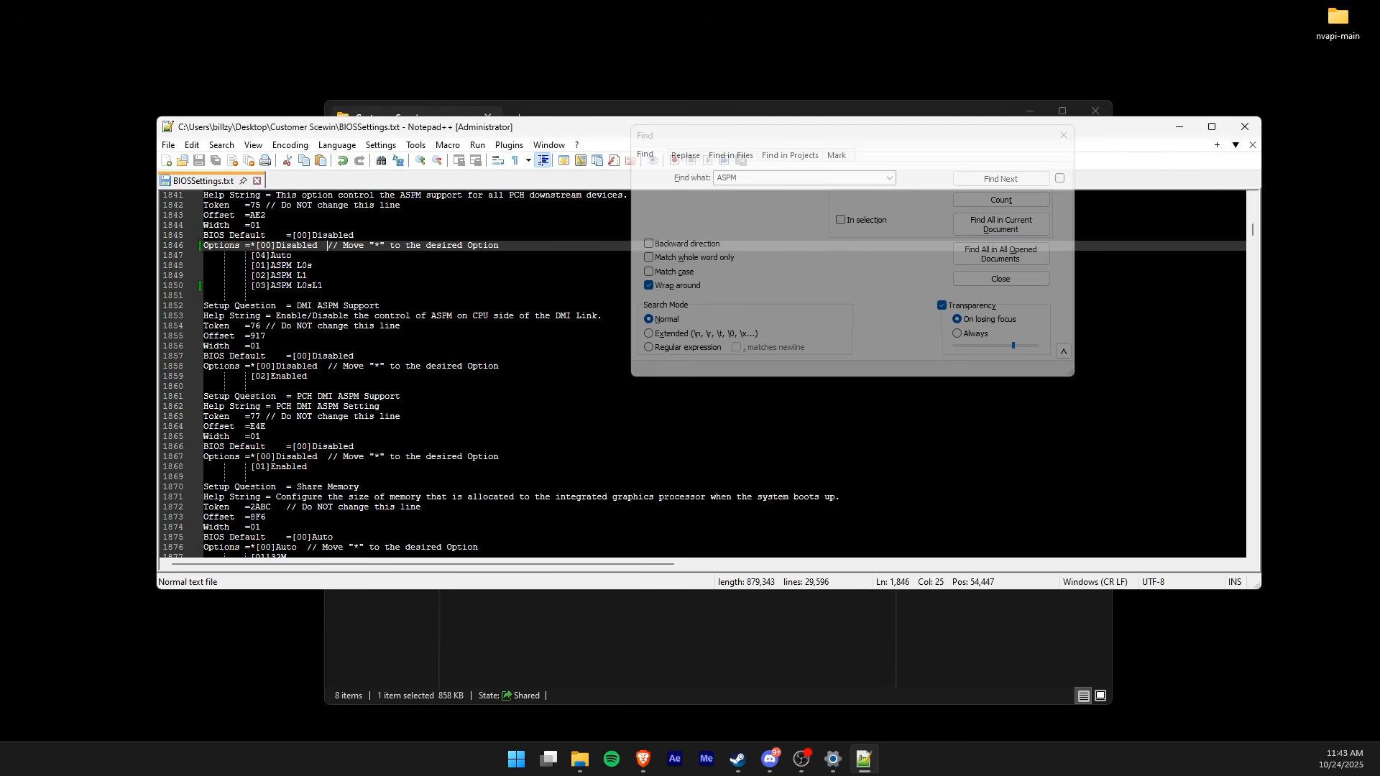
{"action": "key", "text": "alt+Tab"}
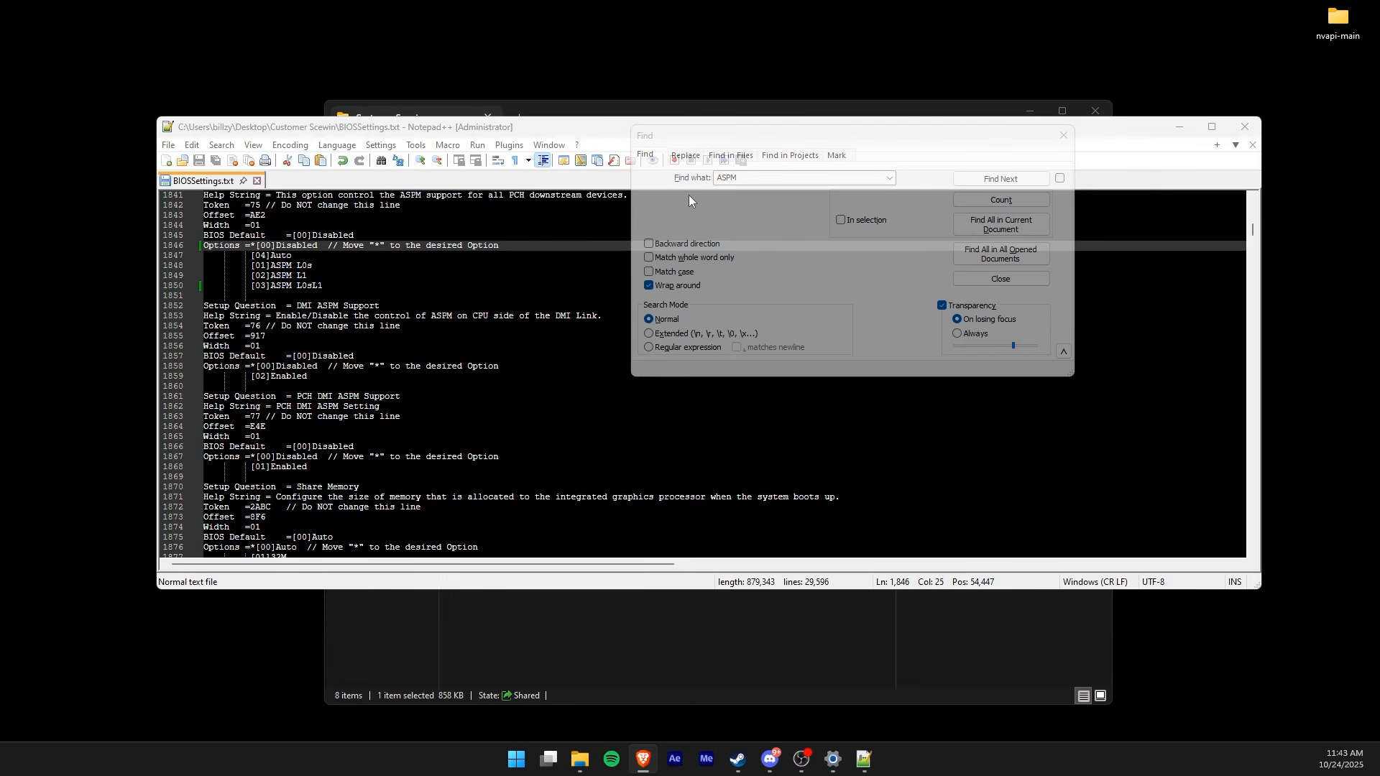
Step: Search the file for LTR with case matching enabled and check the marked option of the PEG0 LTR setting
{"action": "double_click", "coordinate": [779, 176]}
{"action": "type", "text": "LTR"}
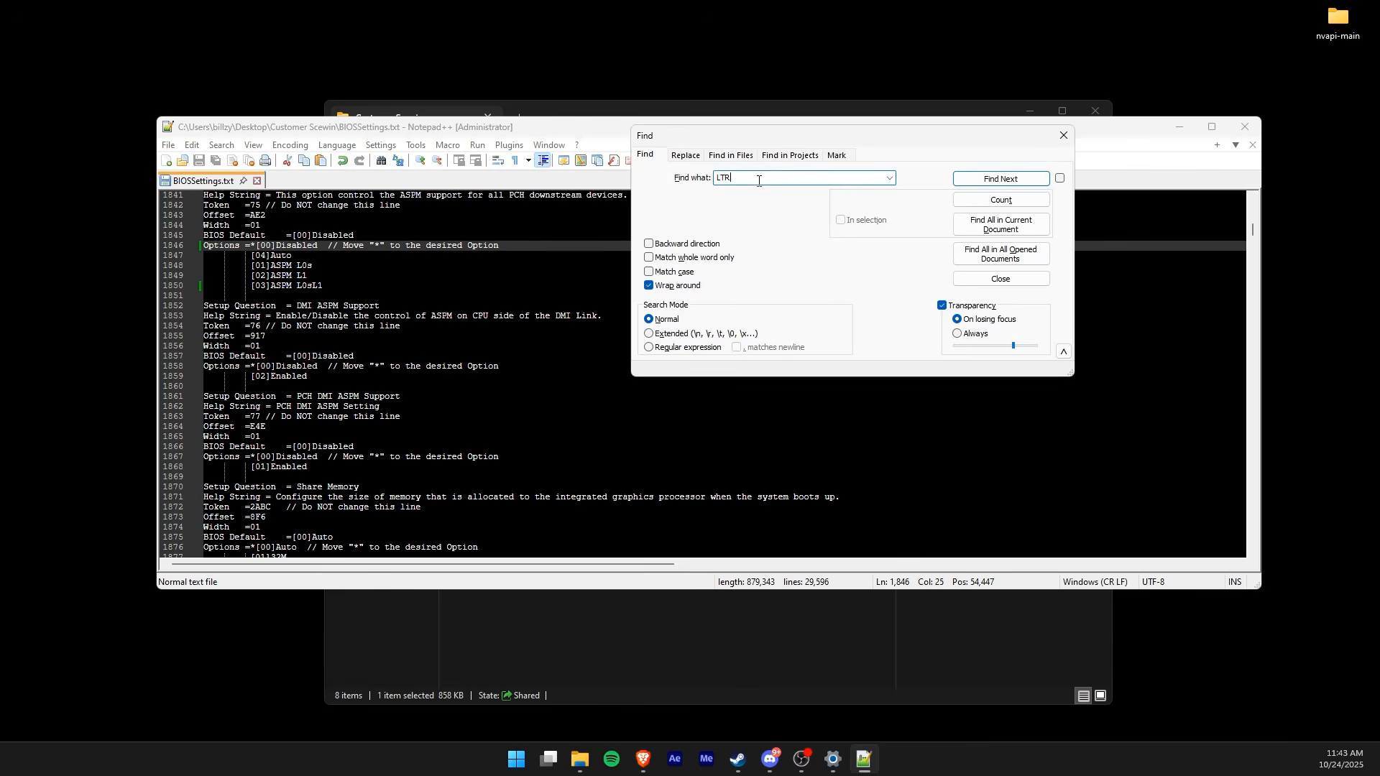
{"action": "left_click", "coordinate": [962, 178]}
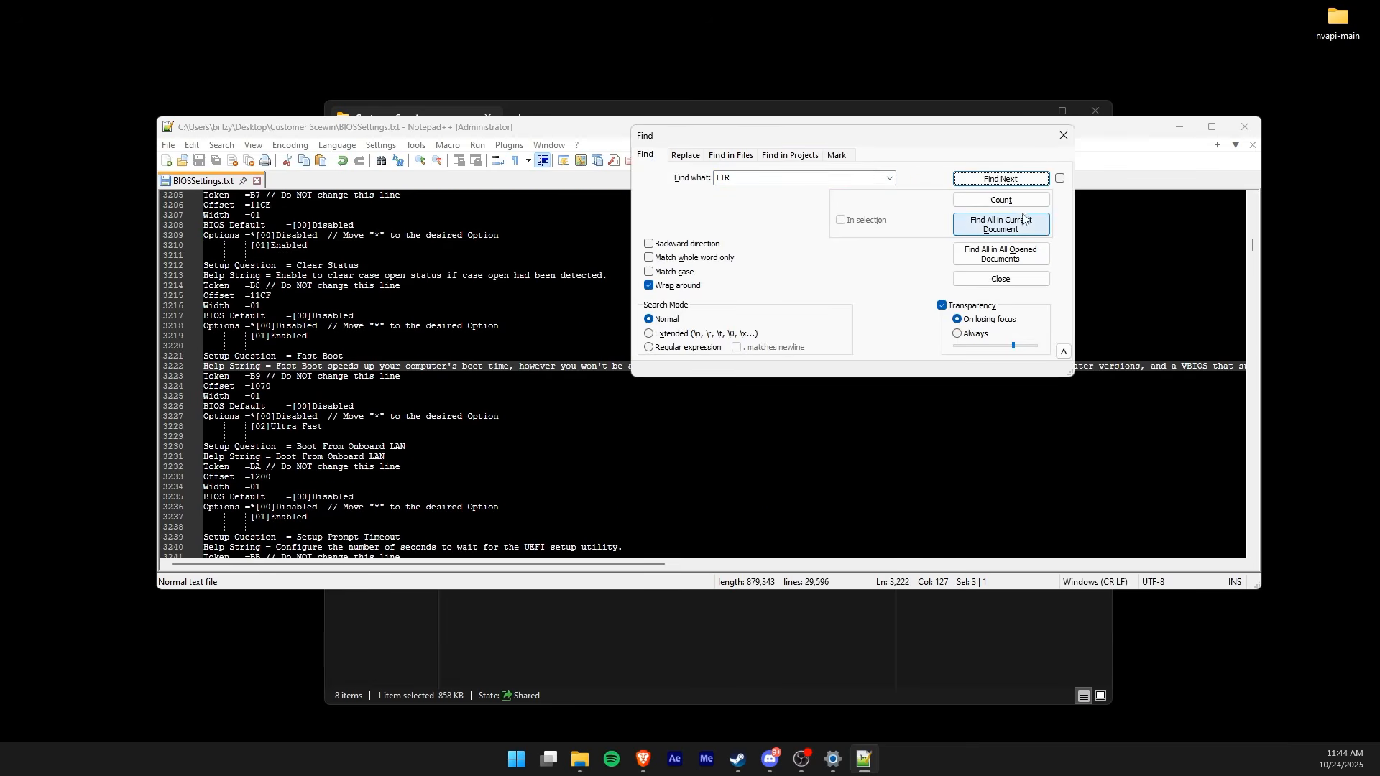
{"action": "left_click", "coordinate": [1006, 178]}
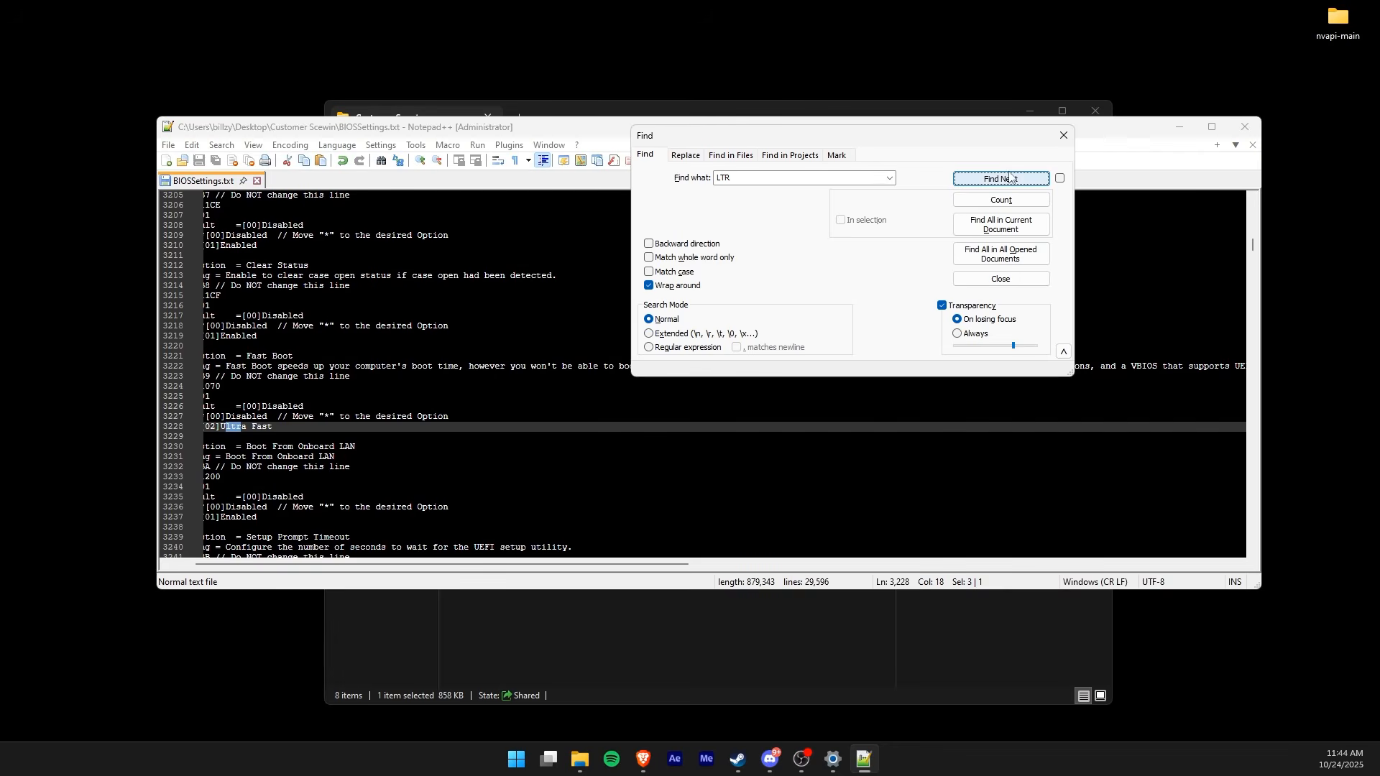
{"action": "left_click", "coordinate": [649, 272]}
{"action": "left_click", "coordinate": [1001, 180]}
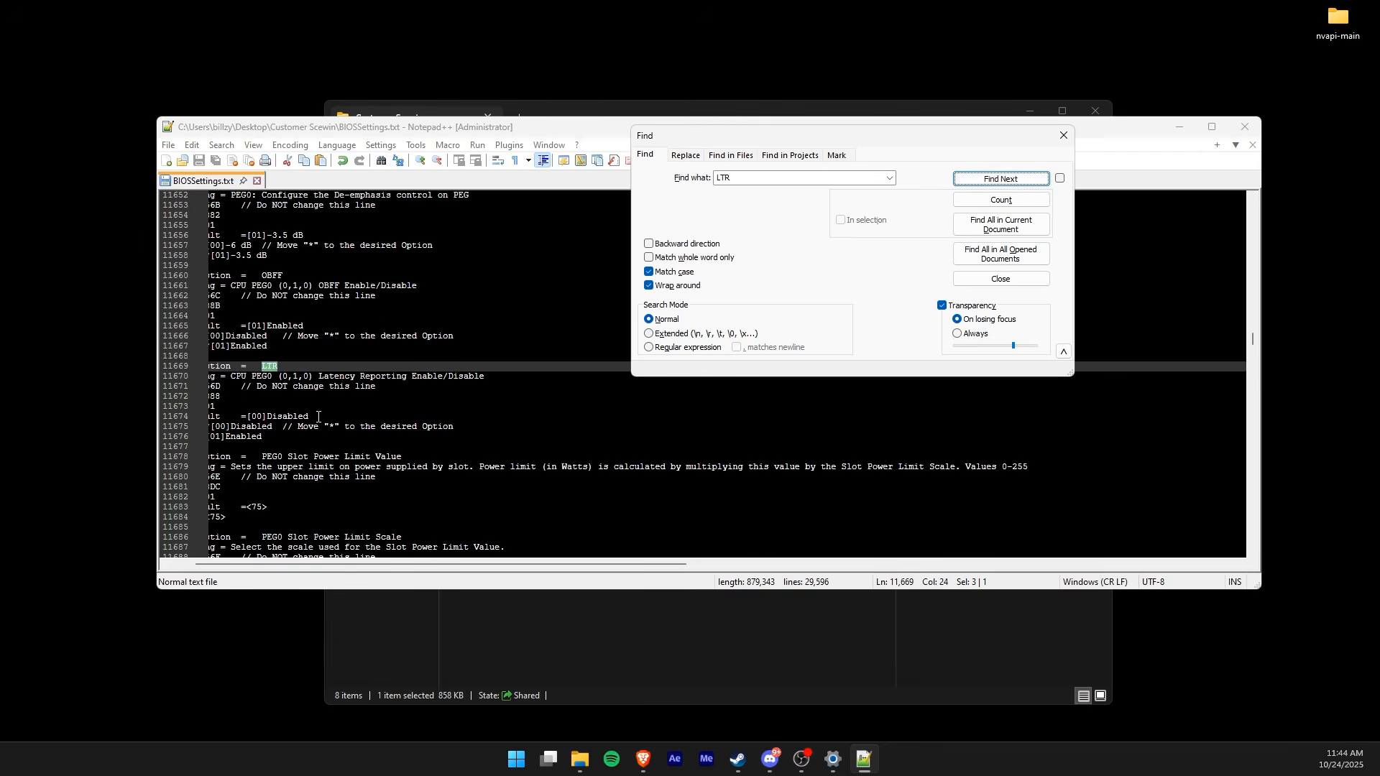
{"action": "scroll", "coordinate": [316, 402], "scroll_direction": "left", "scroll_amount": 3}
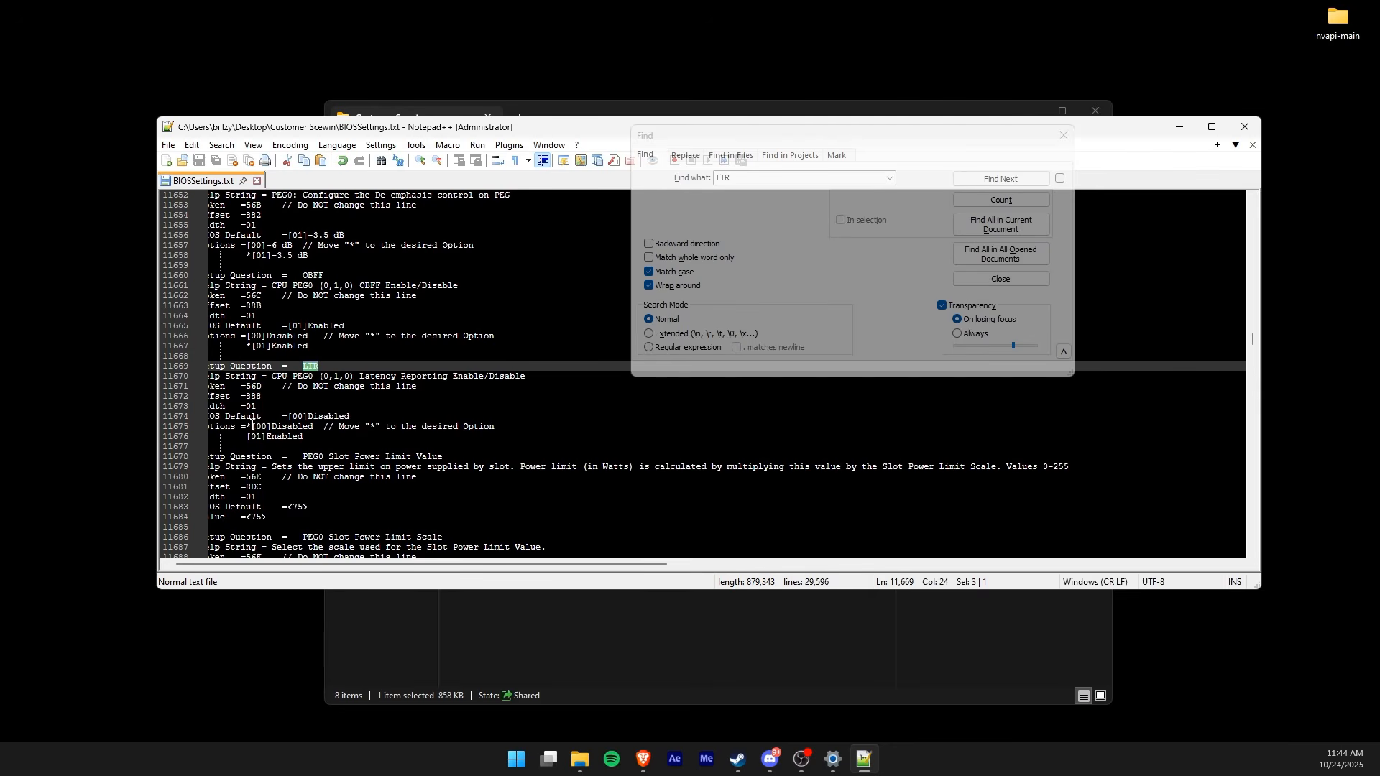
Step: Find PCH PCIE1 LTR, move its asterisk from [01]Enabled to [00]Disabled, and save the file
{"action": "left_click", "coordinate": [996, 181]}
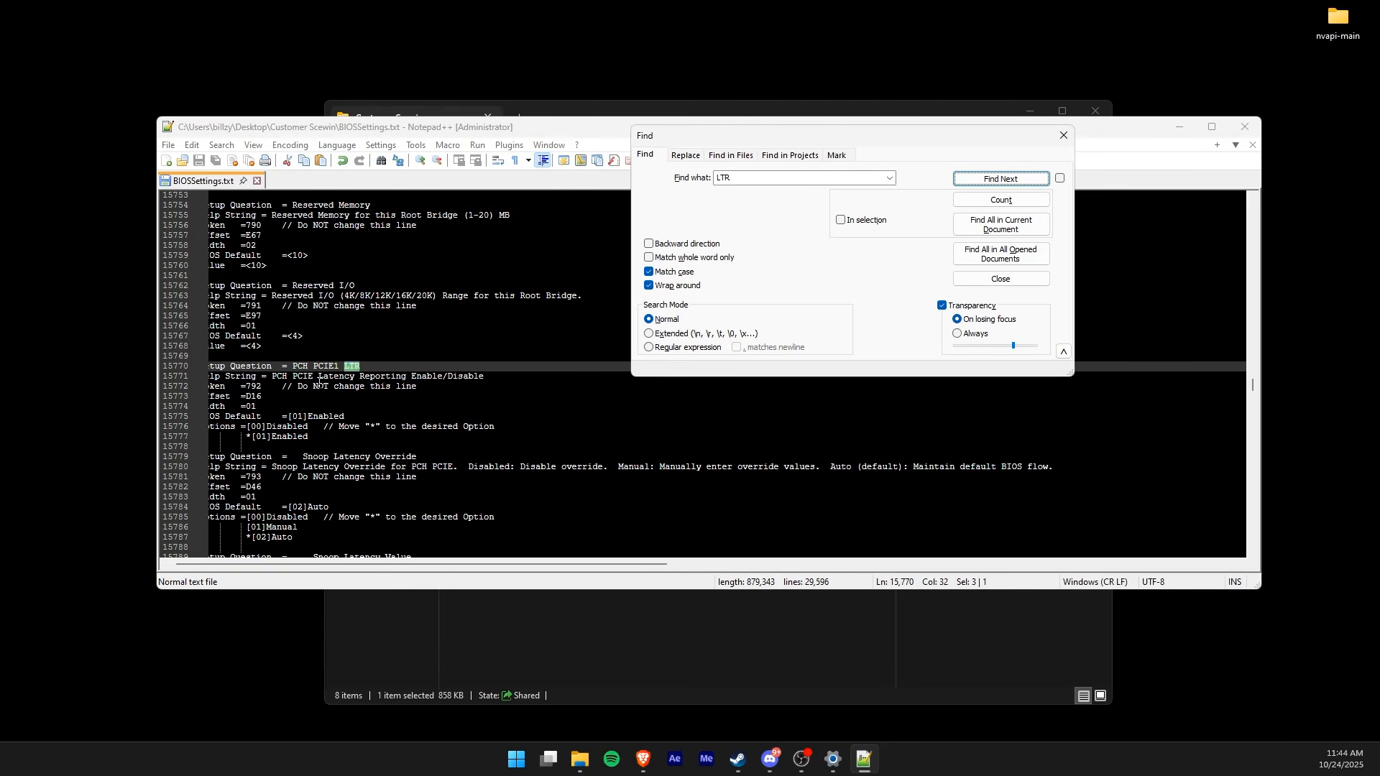
{"action": "left_click_drag", "start_coordinate": [252, 437], "coordinate": [247, 437]}
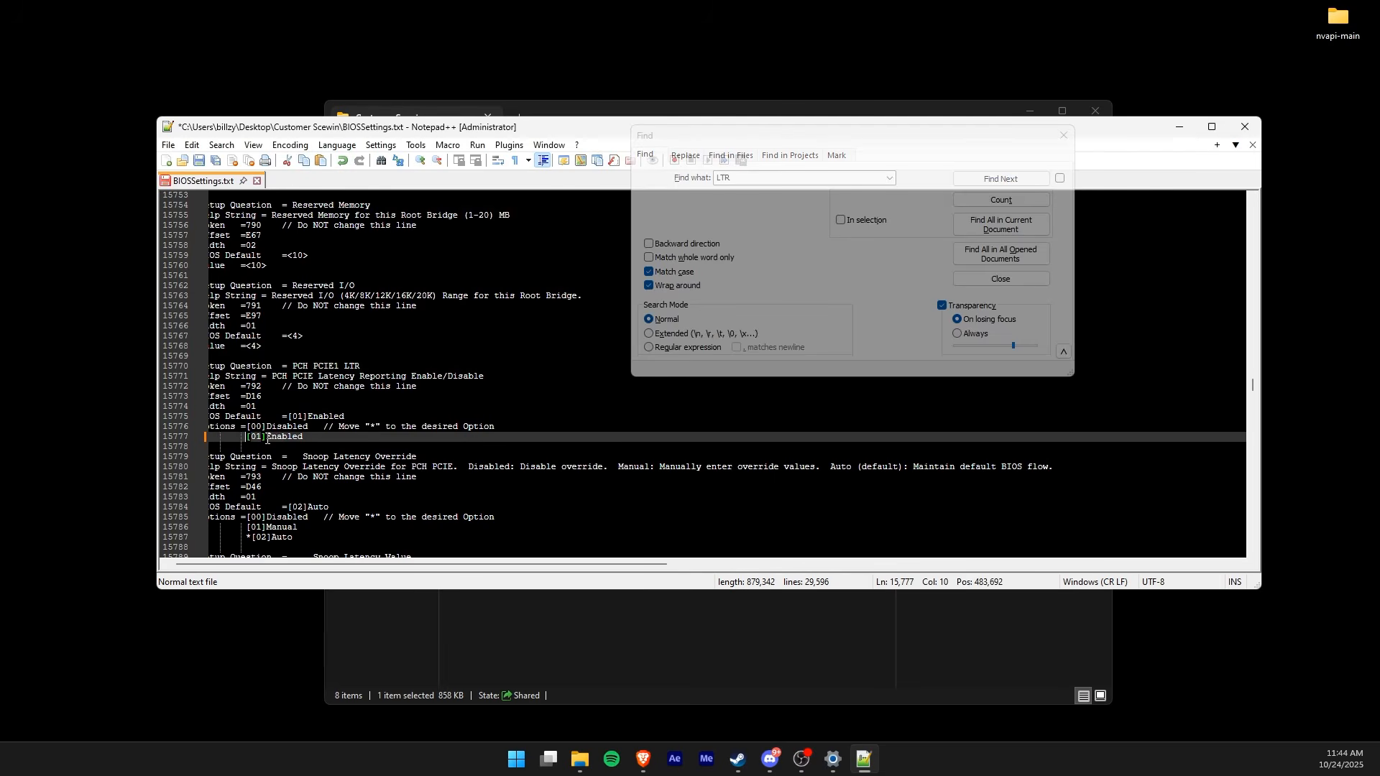
{"action": "key", "text": "Delete"}
{"action": "key", "text": "Up"}
{"action": "type", "text": "*"}
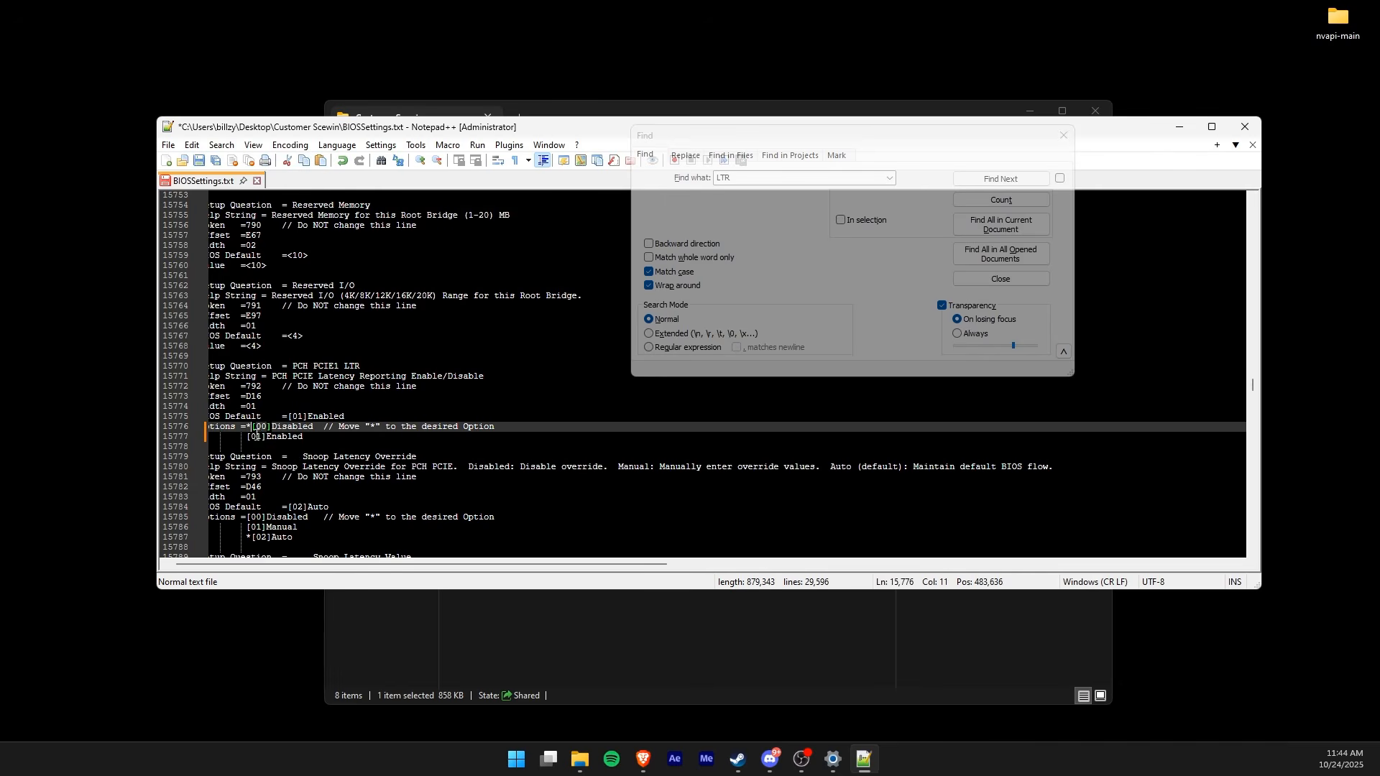
{"action": "left_click", "coordinate": [287, 426]}
{"action": "key", "text": "ctrl+s"}
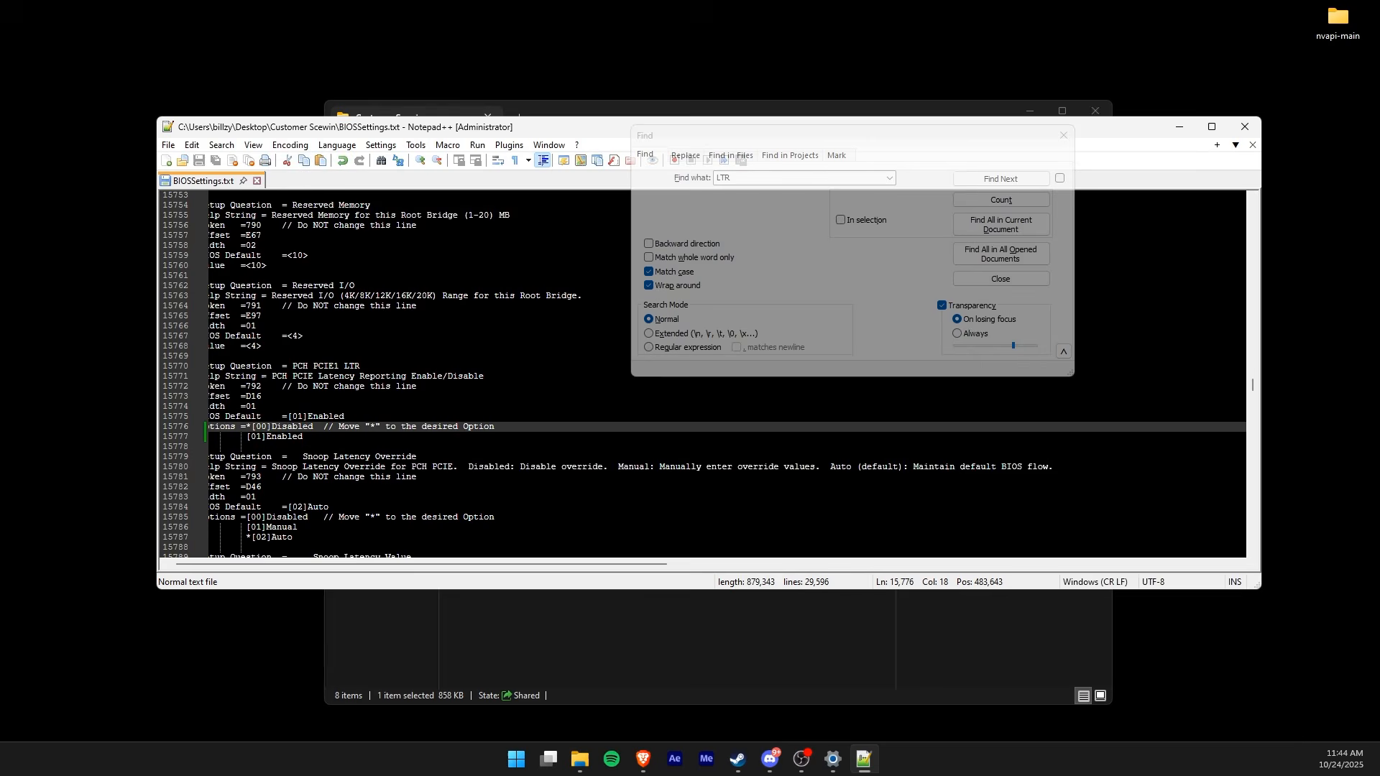
Step: Go through the following LTR matches and examine the Snoop Latency, Force LTR Override and PCIE1 LTR Lock settings
{"action": "left_click", "coordinate": [1031, 181]}
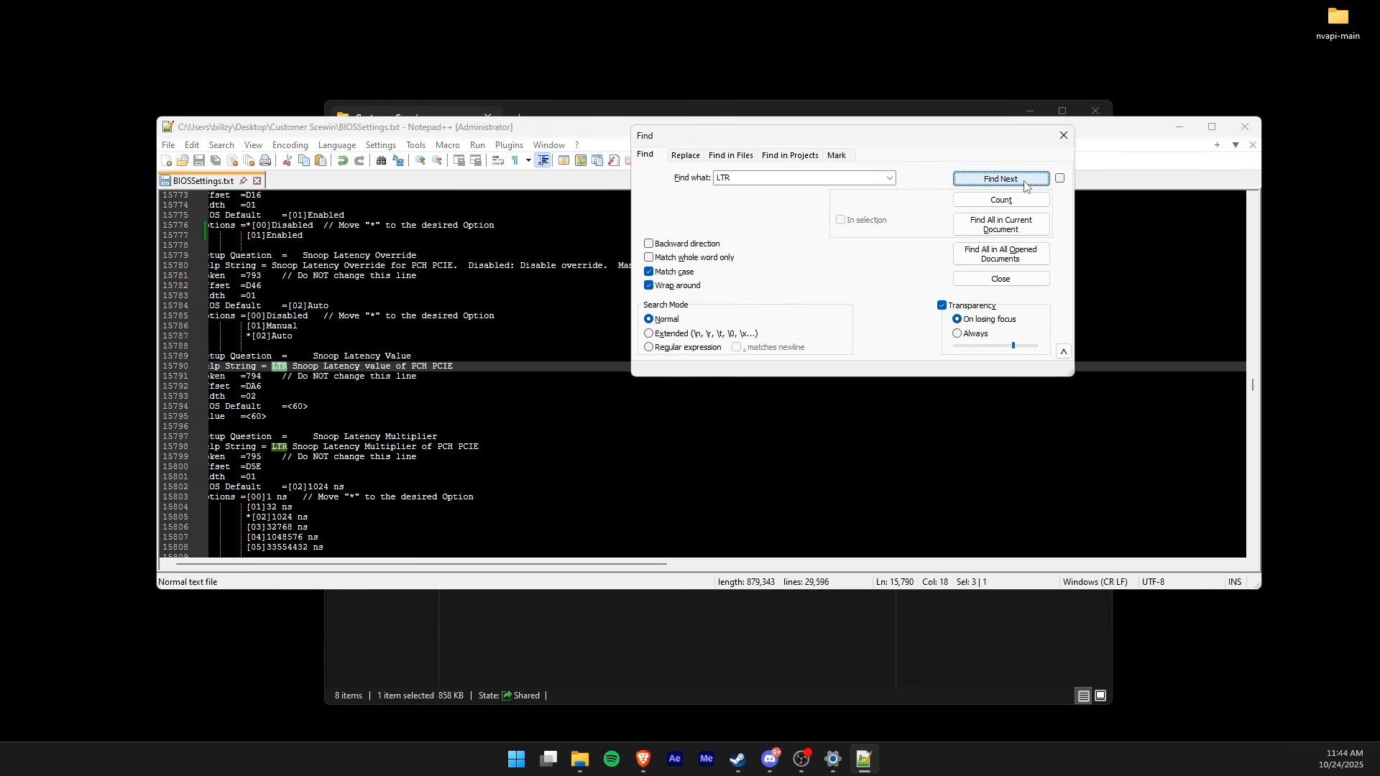
{"action": "left_click", "coordinate": [985, 180]}
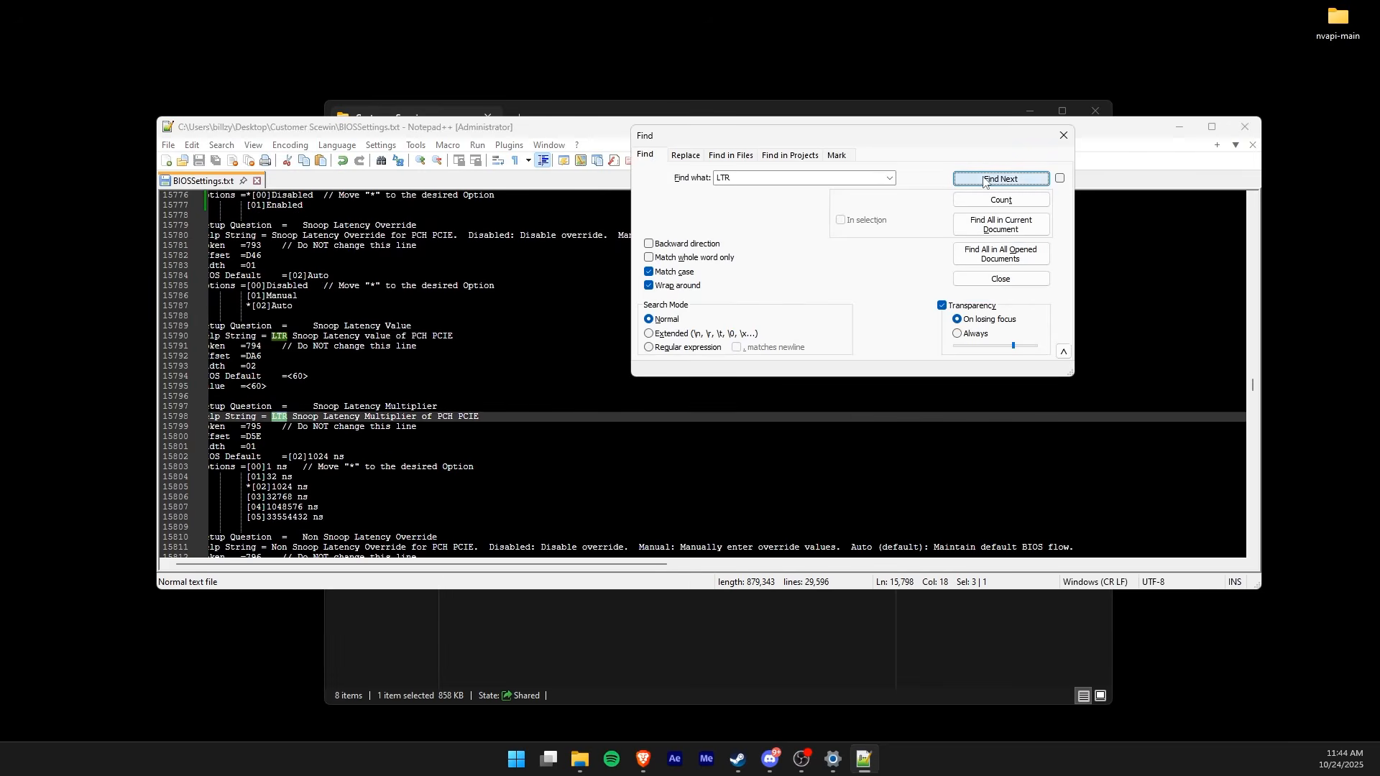
{"action": "left_click", "coordinate": [985, 182]}
{"action": "left_click", "coordinate": [984, 181]}
{"action": "left_click", "coordinate": [984, 181]}
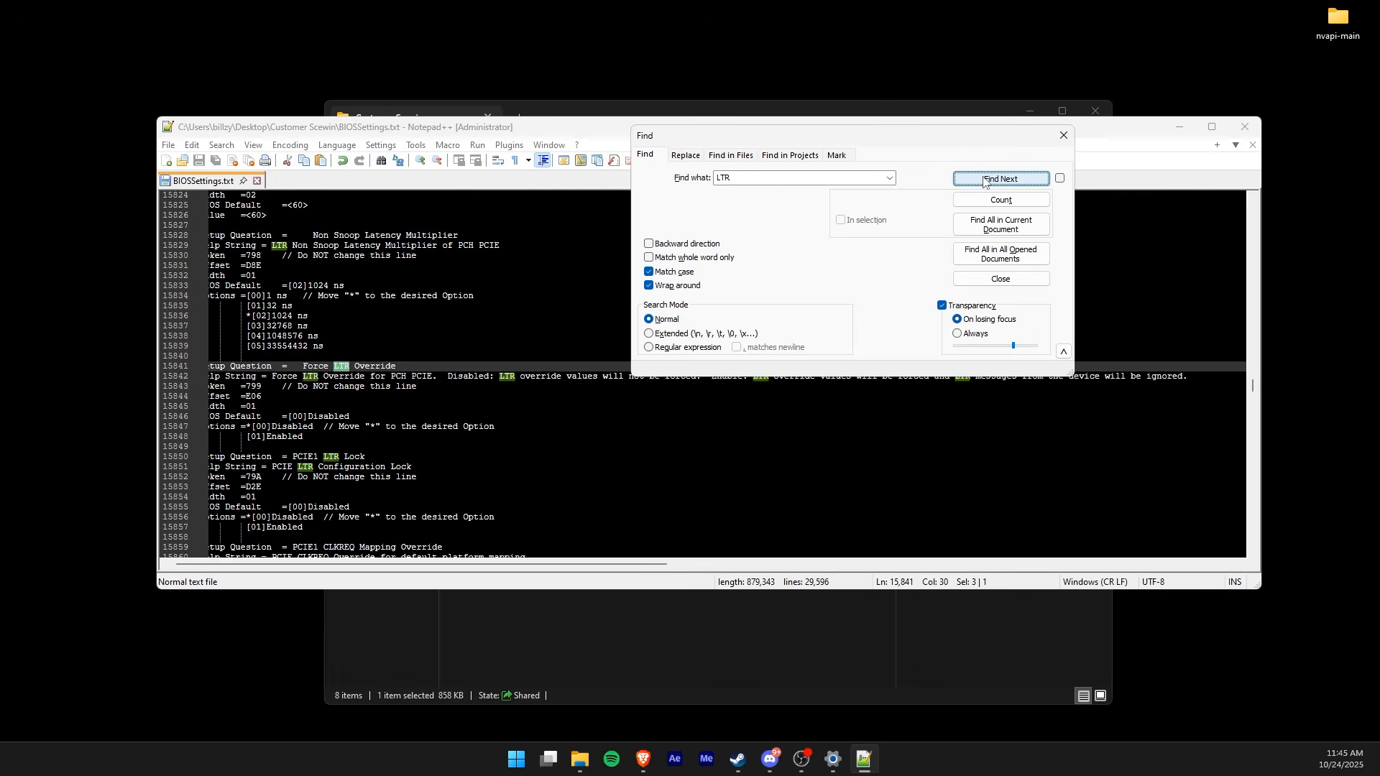
{"action": "left_click", "coordinate": [985, 181]}
{"action": "left_click", "coordinate": [985, 181]}
{"action": "left_click", "coordinate": [984, 181]}
{"action": "left_click", "coordinate": [985, 182]}
{"action": "left_click", "coordinate": [984, 181]}
{"action": "left_click", "coordinate": [985, 182]}
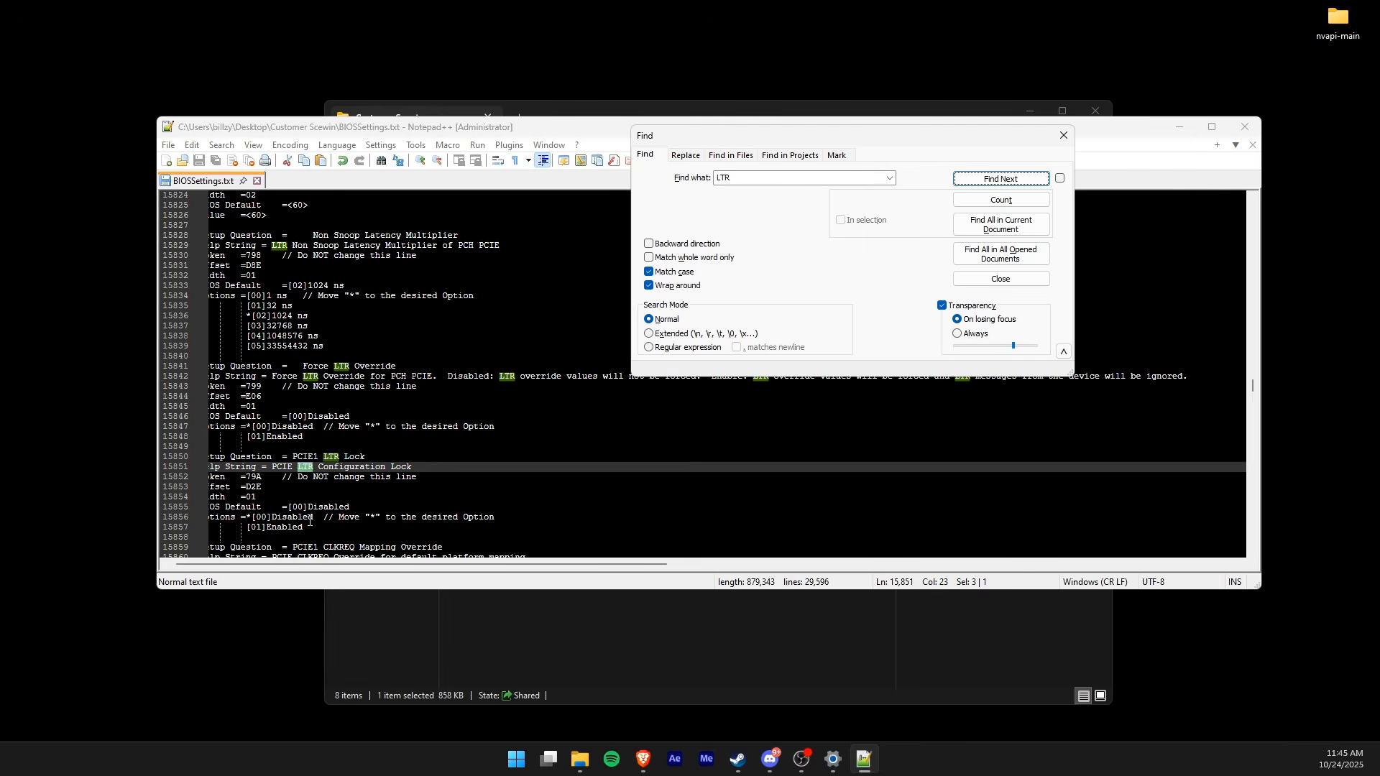
Step: Find PCH PCIE2 LTR, move its asterisk from [01]Enabled to [00]Disabled, and save the file
{"action": "key", "text": "Return"}
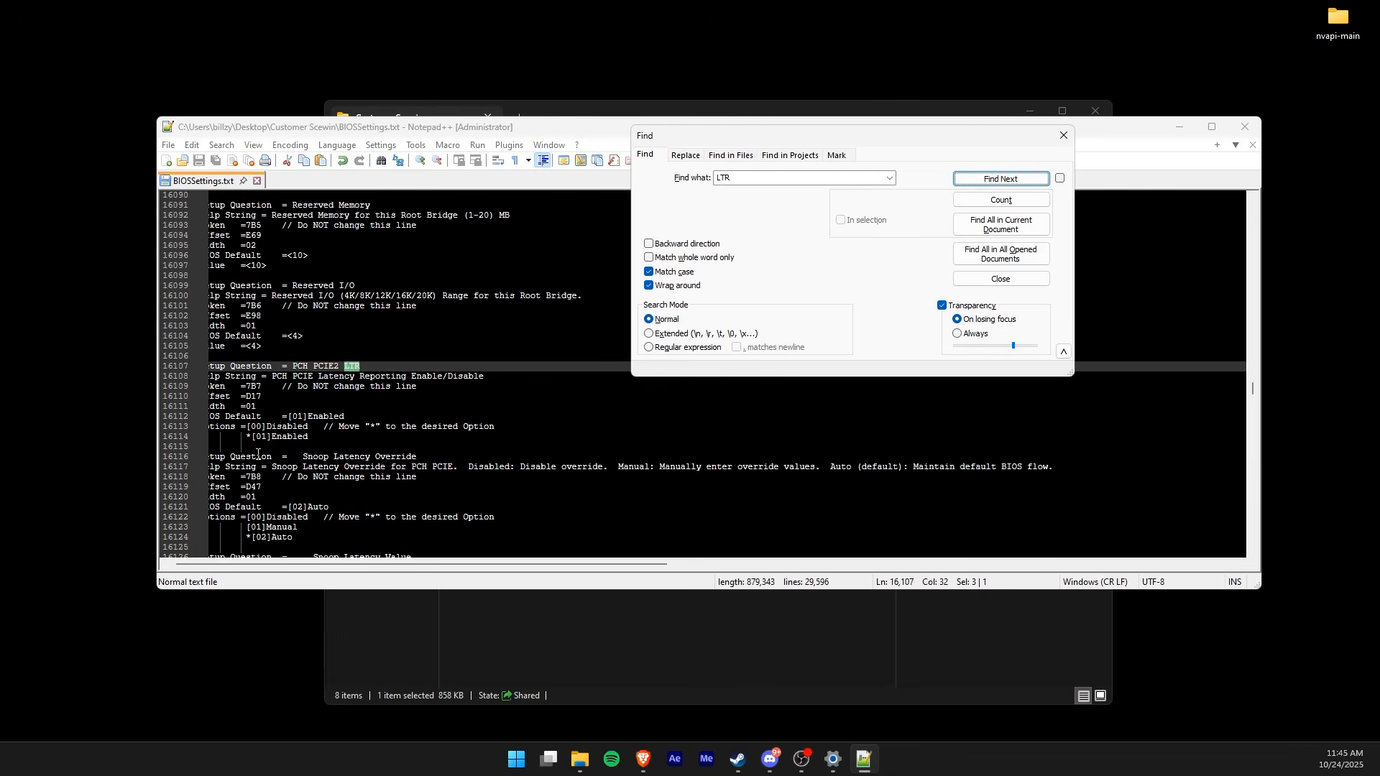
{"action": "left_click_drag", "start_coordinate": [245, 436], "coordinate": [253, 437]}
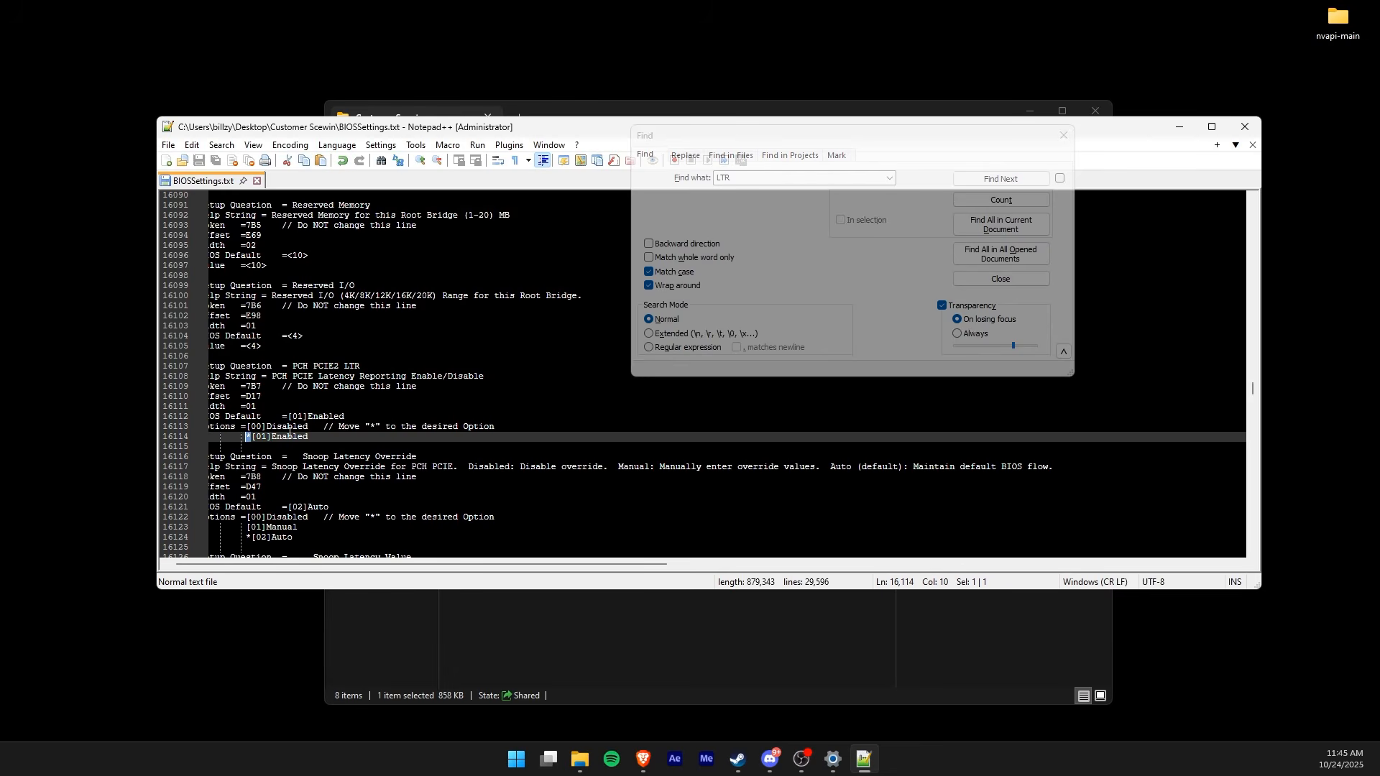
{"action": "key", "text": "Delete"}
{"action": "key", "text": "Up"}
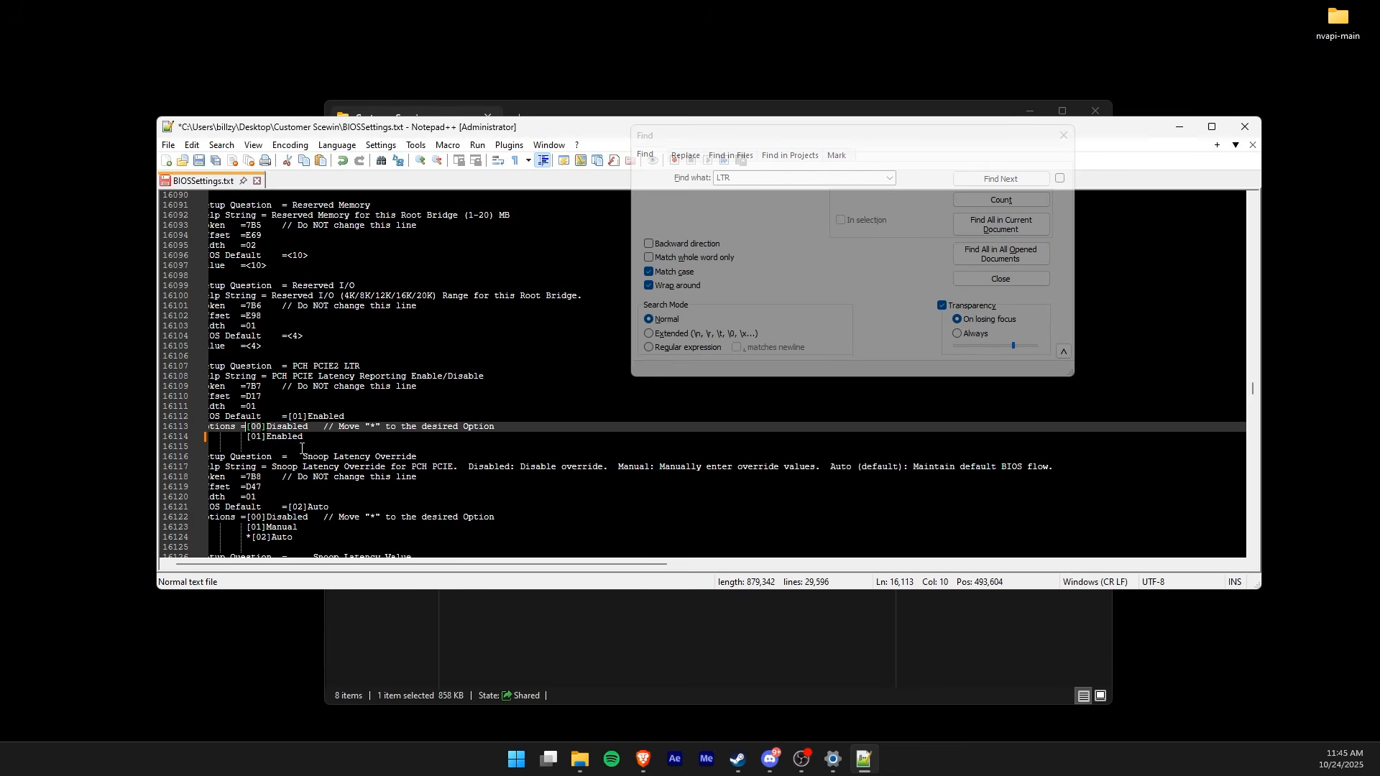
{"action": "type", "text": "*"}
{"action": "left_click_drag", "start_coordinate": [313, 427], "coordinate": [257, 416]}
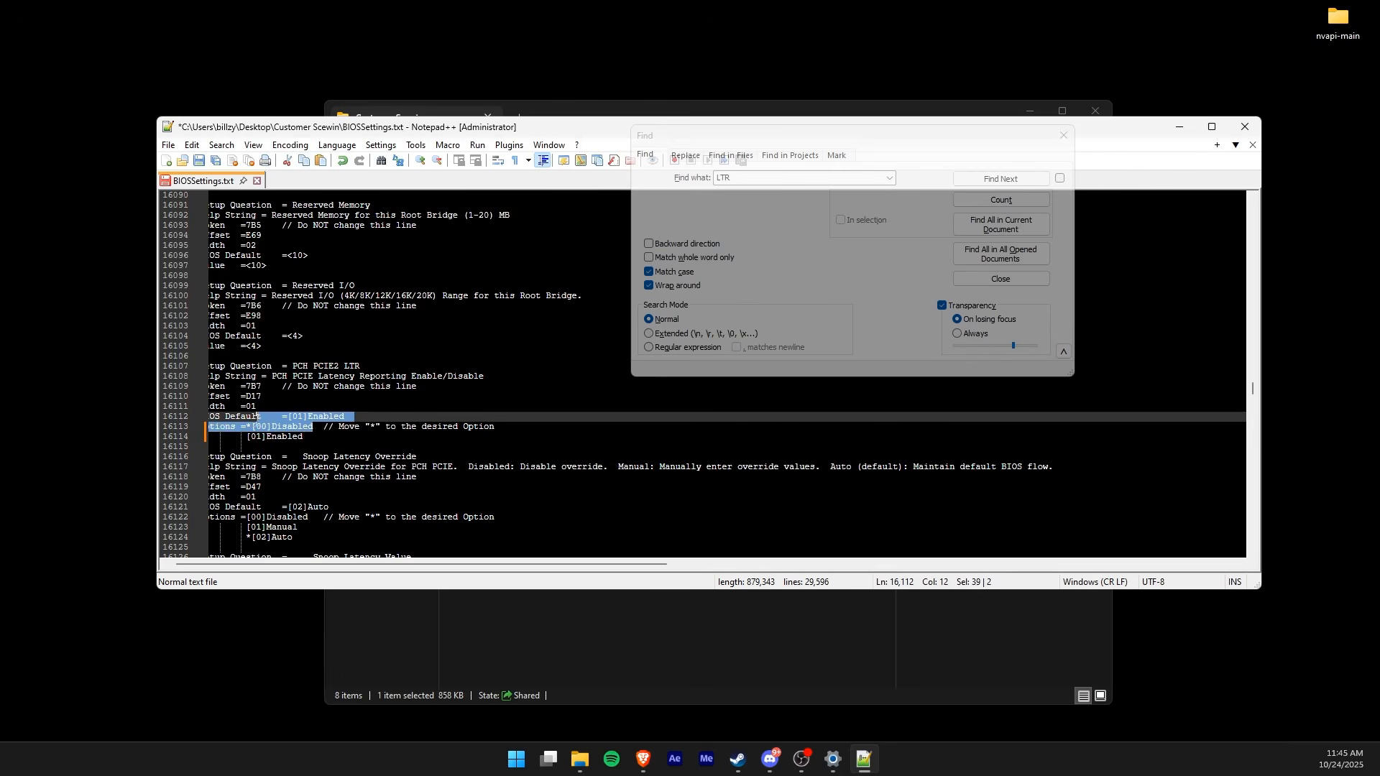
{"action": "left_click", "coordinate": [257, 426]}
{"action": "key", "text": "ctrl+s"}
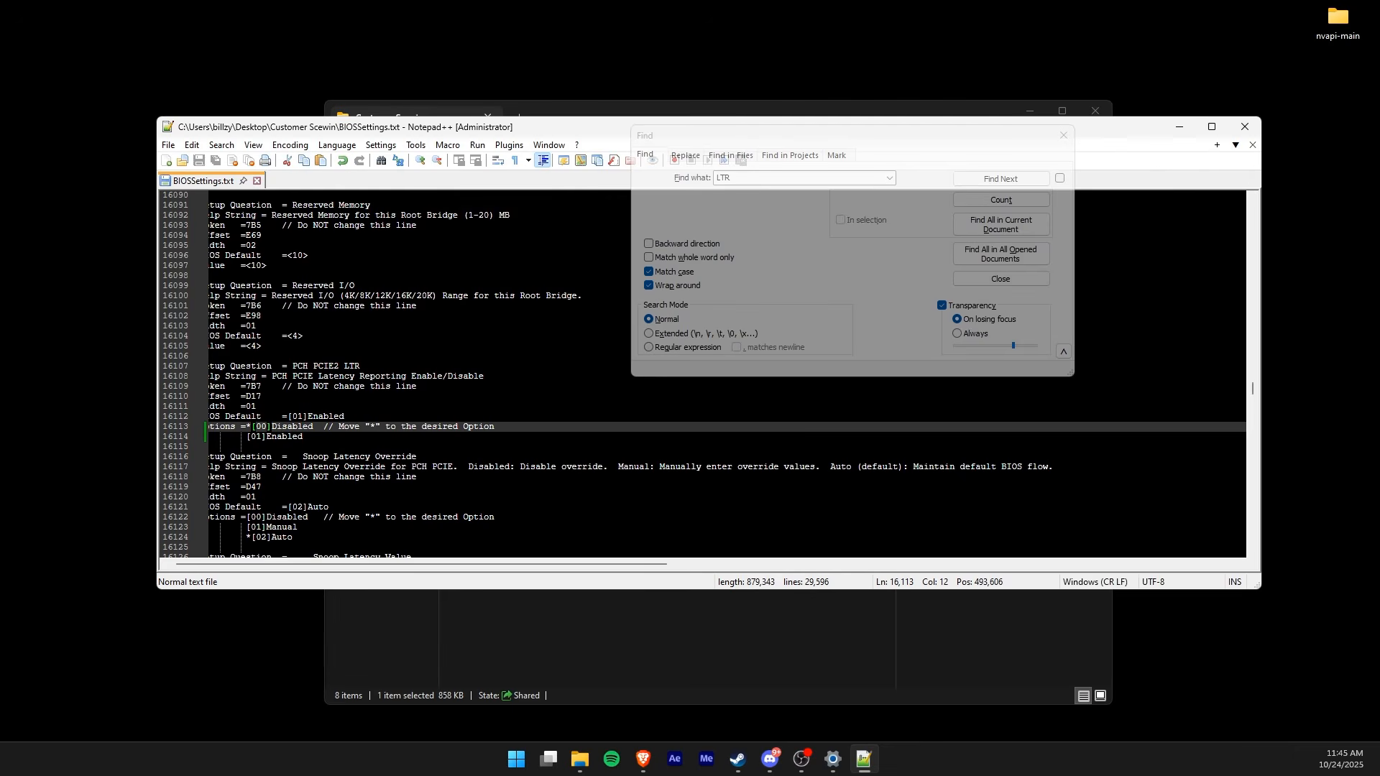
Step: Search the file for Race To Halt and check which option is marked for that setting
{"action": "key", "text": "alt+Tab"}
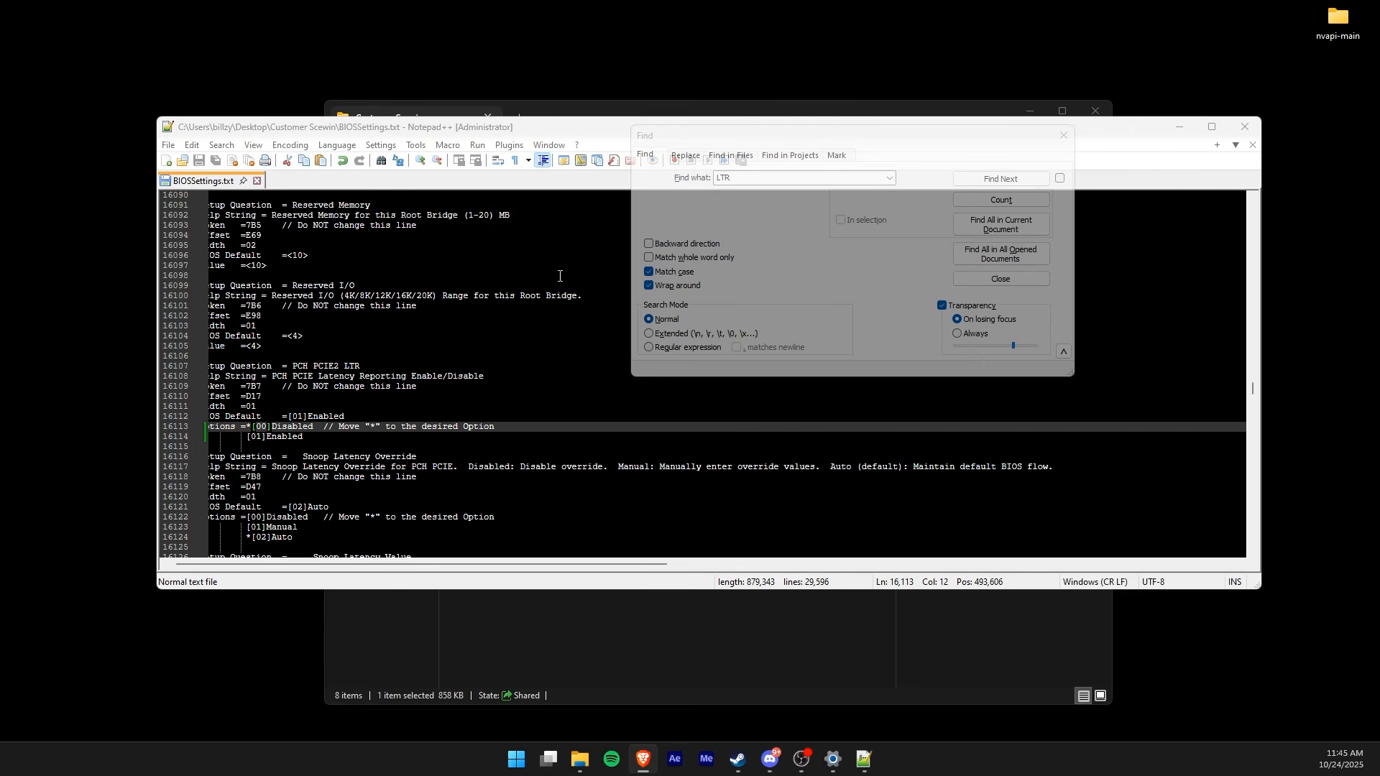
{"action": "double_click", "coordinate": [798, 178]}
{"action": "type", "text": "Race To Halt"}
{"action": "key", "text": "Return"}
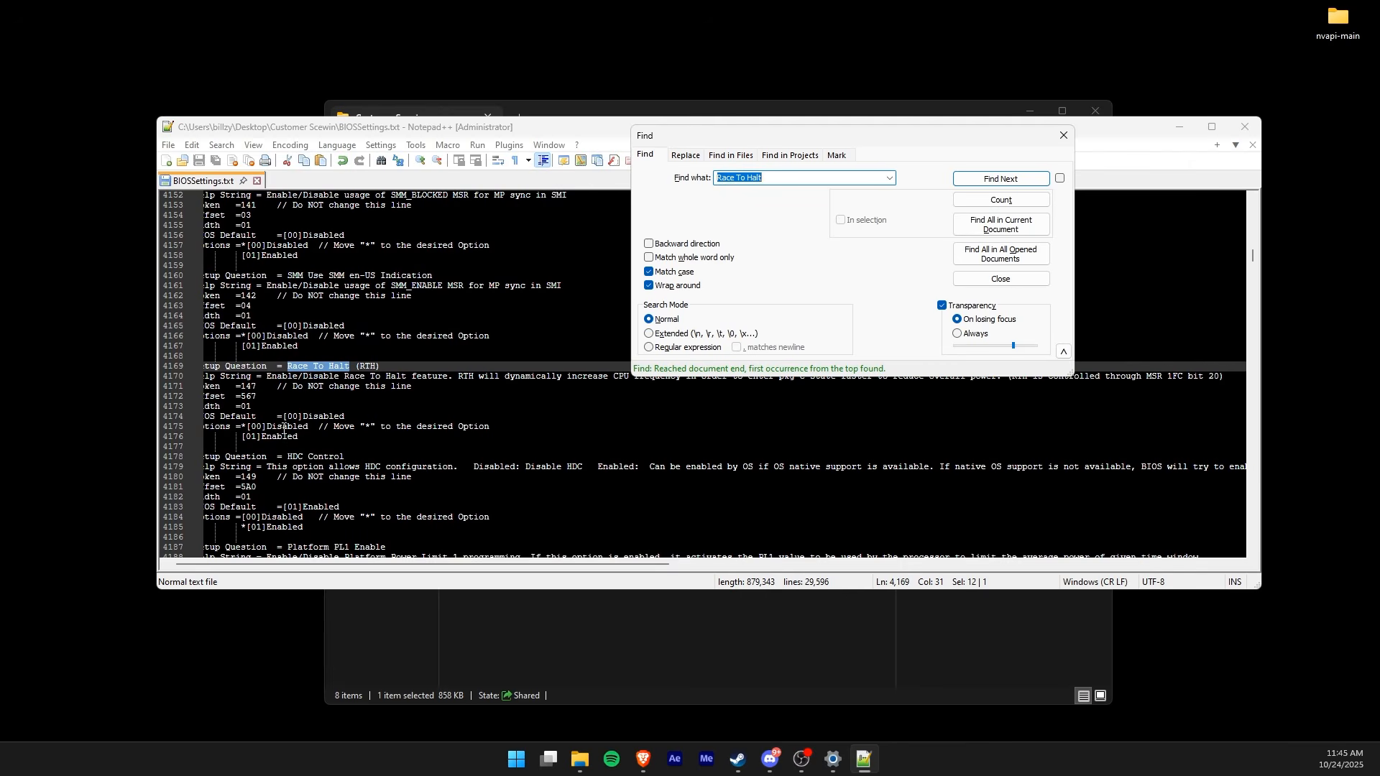
{"action": "left_click", "coordinate": [999, 179]}
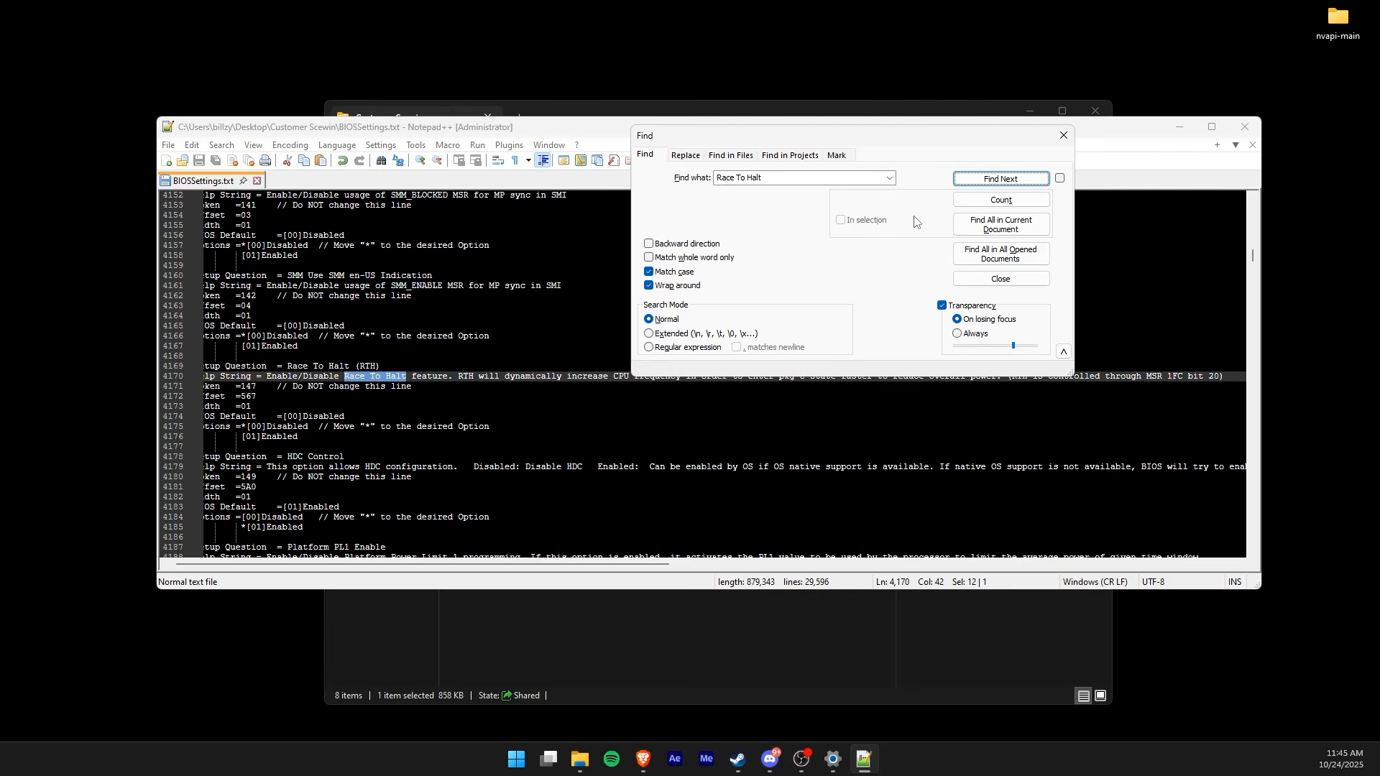
{"action": "left_click", "coordinate": [445, 353]}
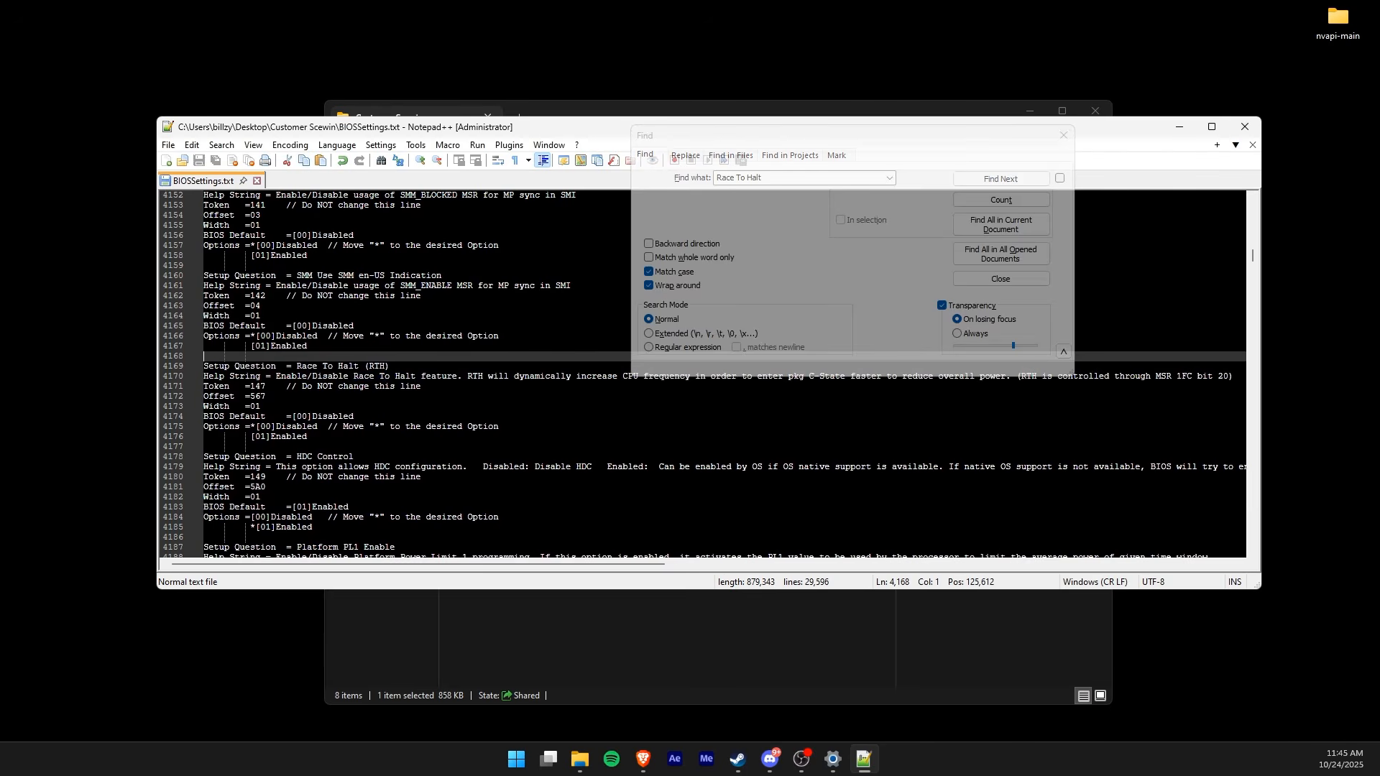
Step: Search the settings file for Intel C-State
{"action": "key", "text": "alt+Tab"}
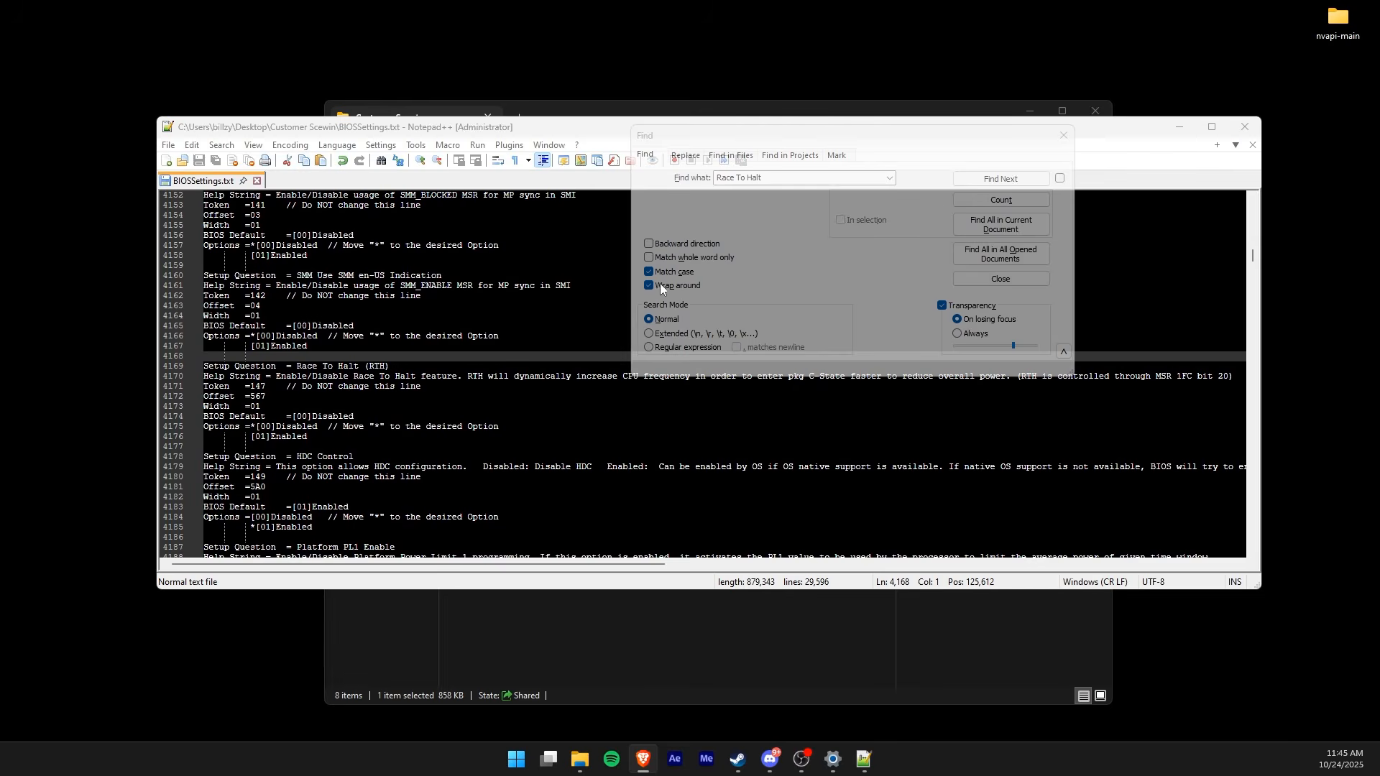
{"action": "left_click", "coordinate": [782, 179]}
{"action": "type", "text": "Intel C-State"}
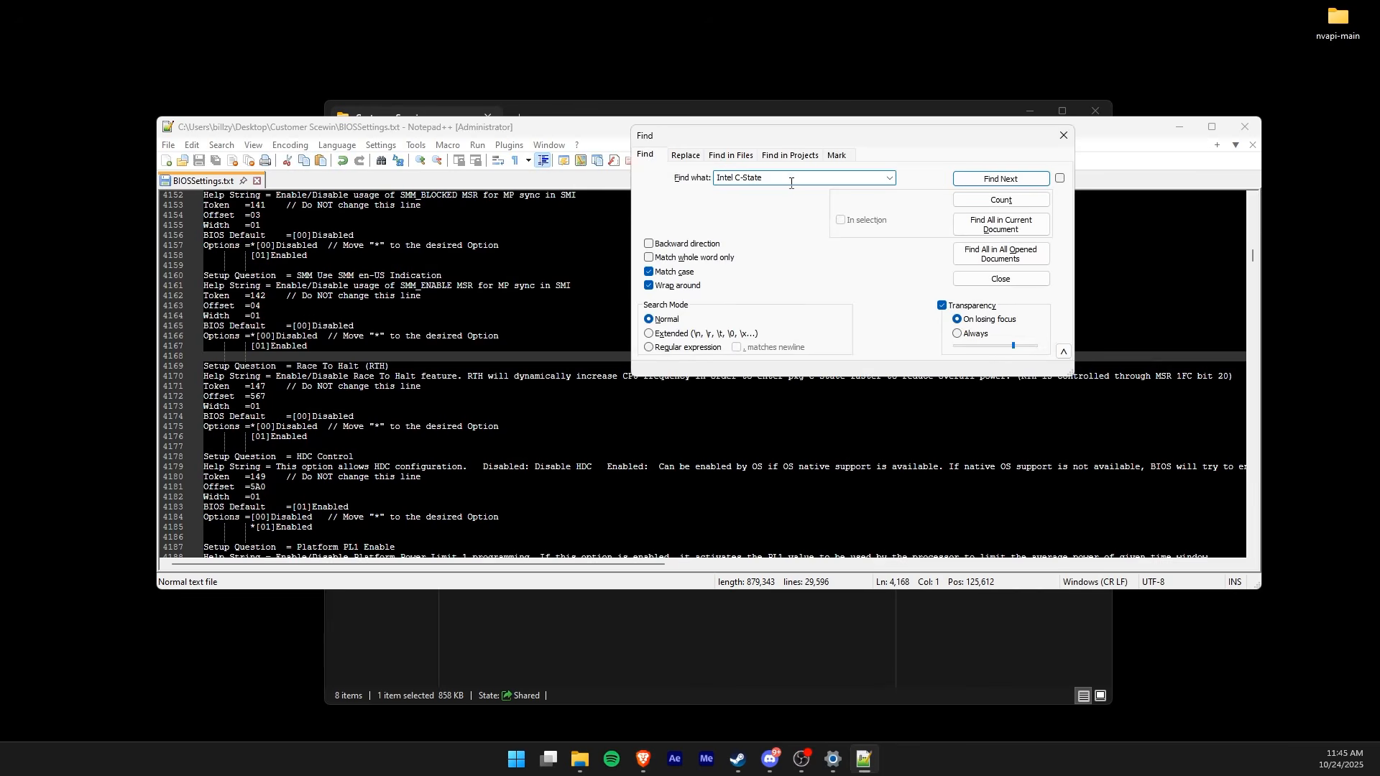
{"action": "key", "text": "Return"}
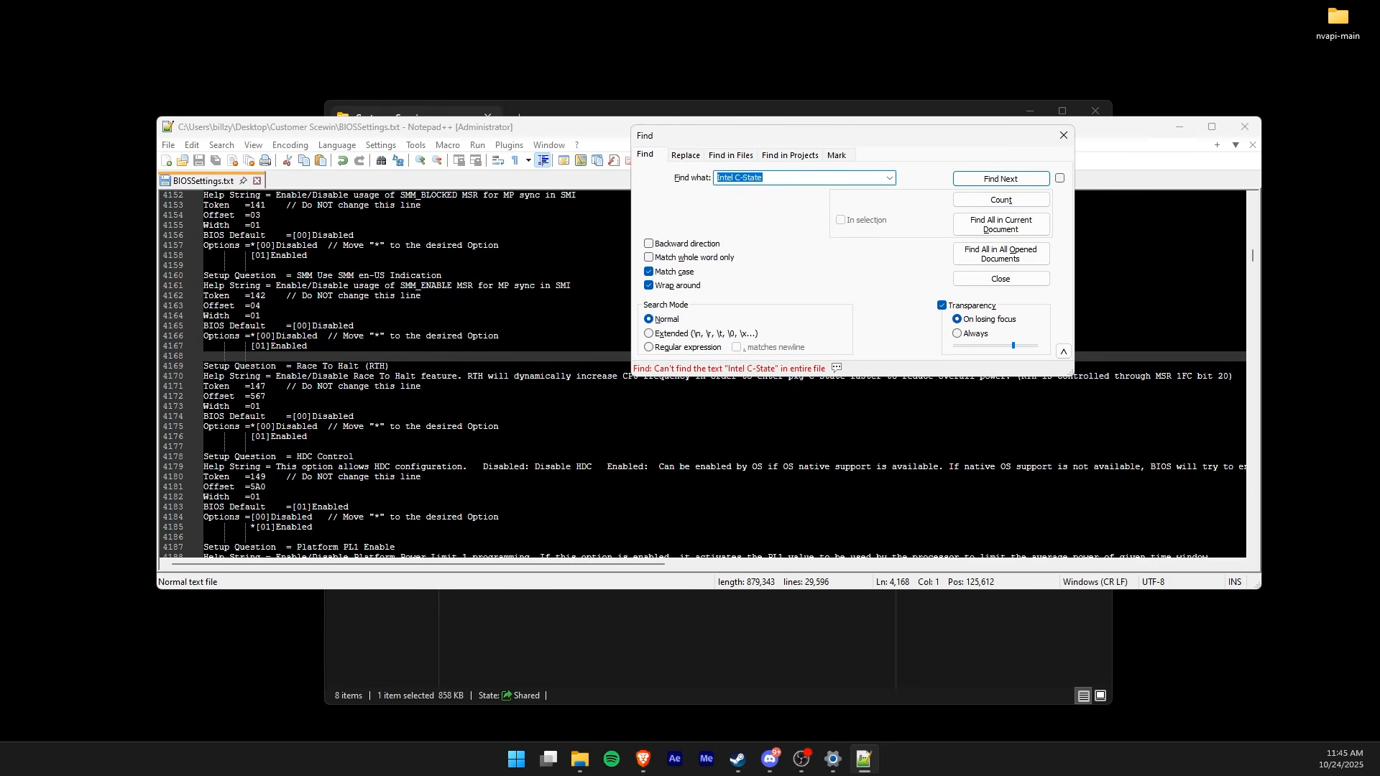
Step: Search the settings file for C1E Support
{"action": "key", "text": "alt+Tab"}
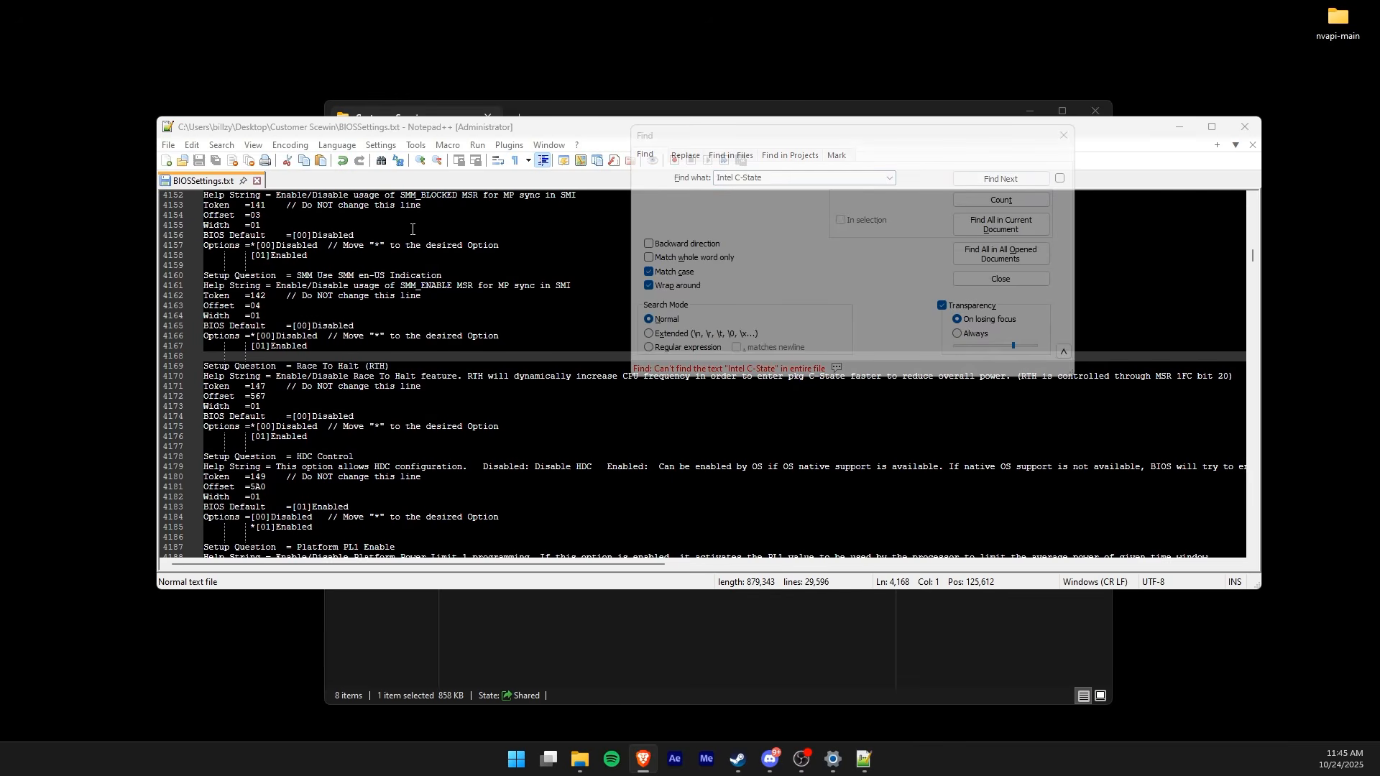
{"action": "key", "text": "alt+Tab"}
{"action": "type", "text": "C1E Support"}
{"action": "key", "text": "Return"}
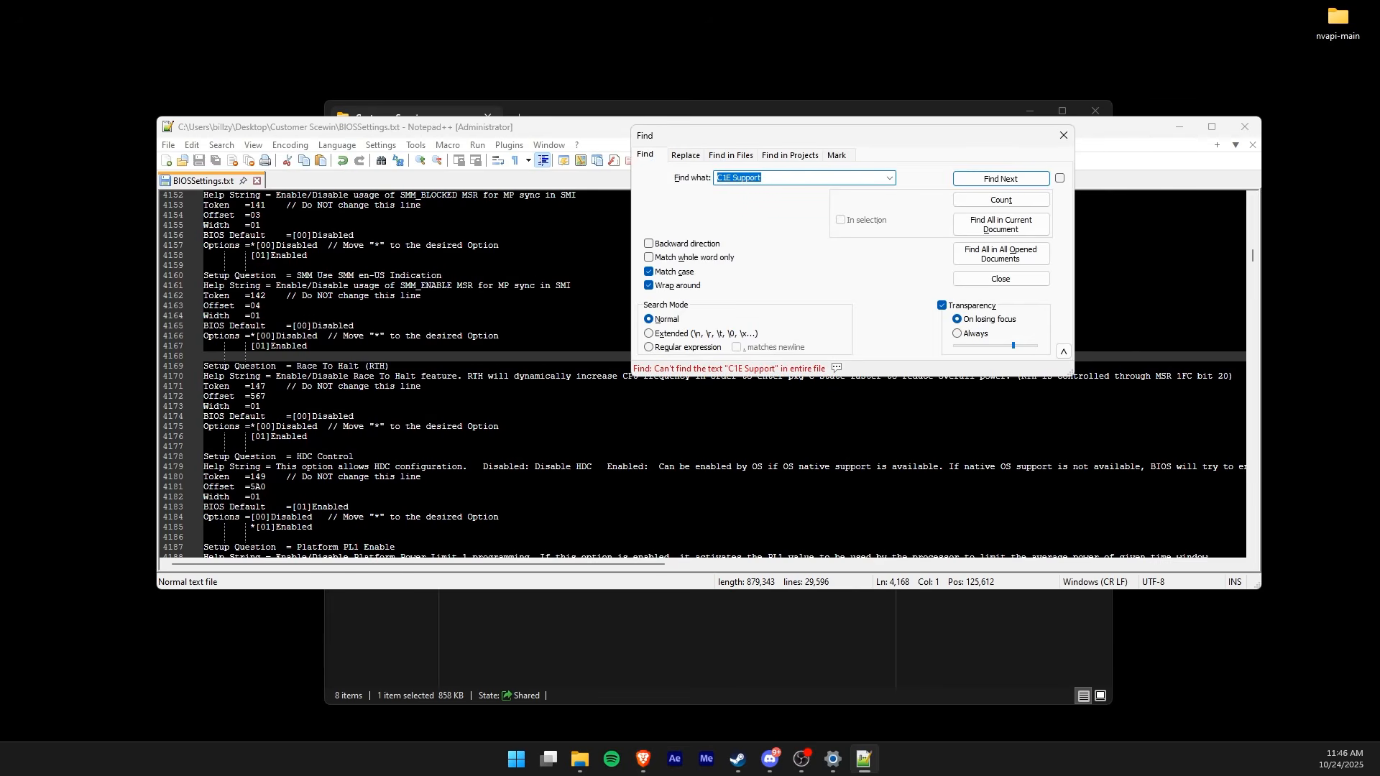
Step: Turn off case matching and search the file for C-State Auto Demotion
{"action": "key", "text": "alt+Tab"}
{"action": "key", "text": "alt+Tab"}
{"action": "left_click", "coordinate": [665, 273]}
{"action": "left_click_drag", "start_coordinate": [814, 181], "coordinate": [686, 197]}
{"action": "type", "text": "C-State Auto Demotion"}
{"action": "key", "text": "Return"}
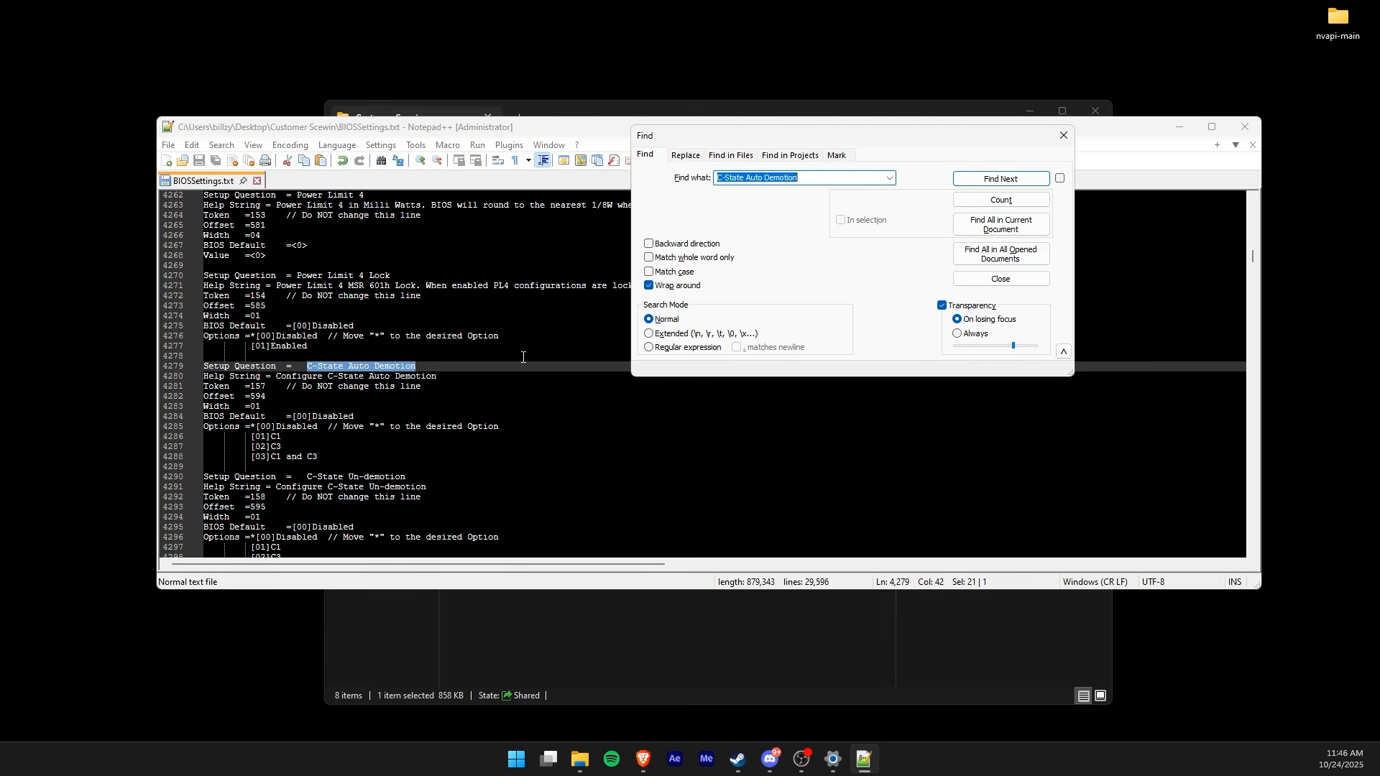
Step: Check the marked options of C-State Auto Demotion, C-State Un-demotion, Package C-State Demotion and Un-demotion, and CState Pre-Wake
{"action": "scroll", "coordinate": [460, 378], "scroll_direction": "down", "scroll_amount": 2}
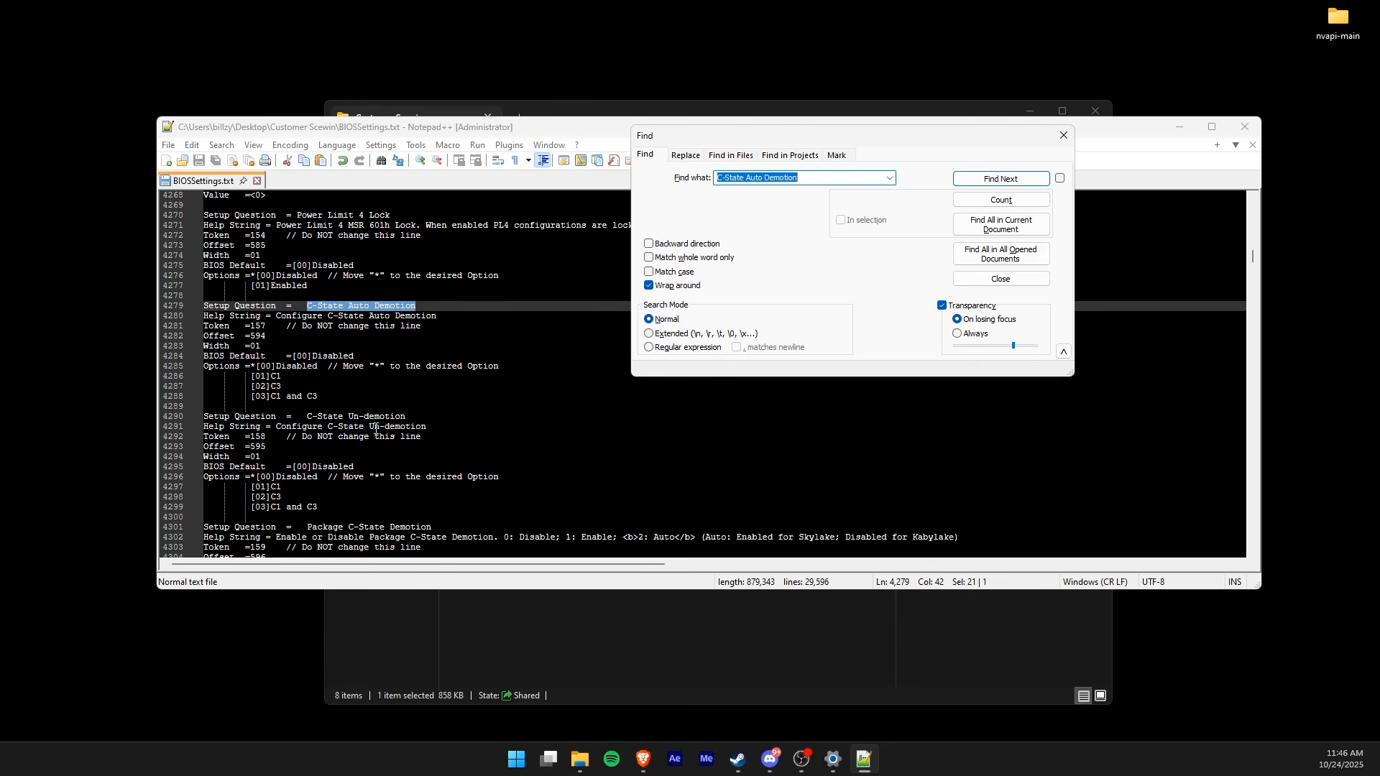
{"action": "left_click", "coordinate": [349, 417]}
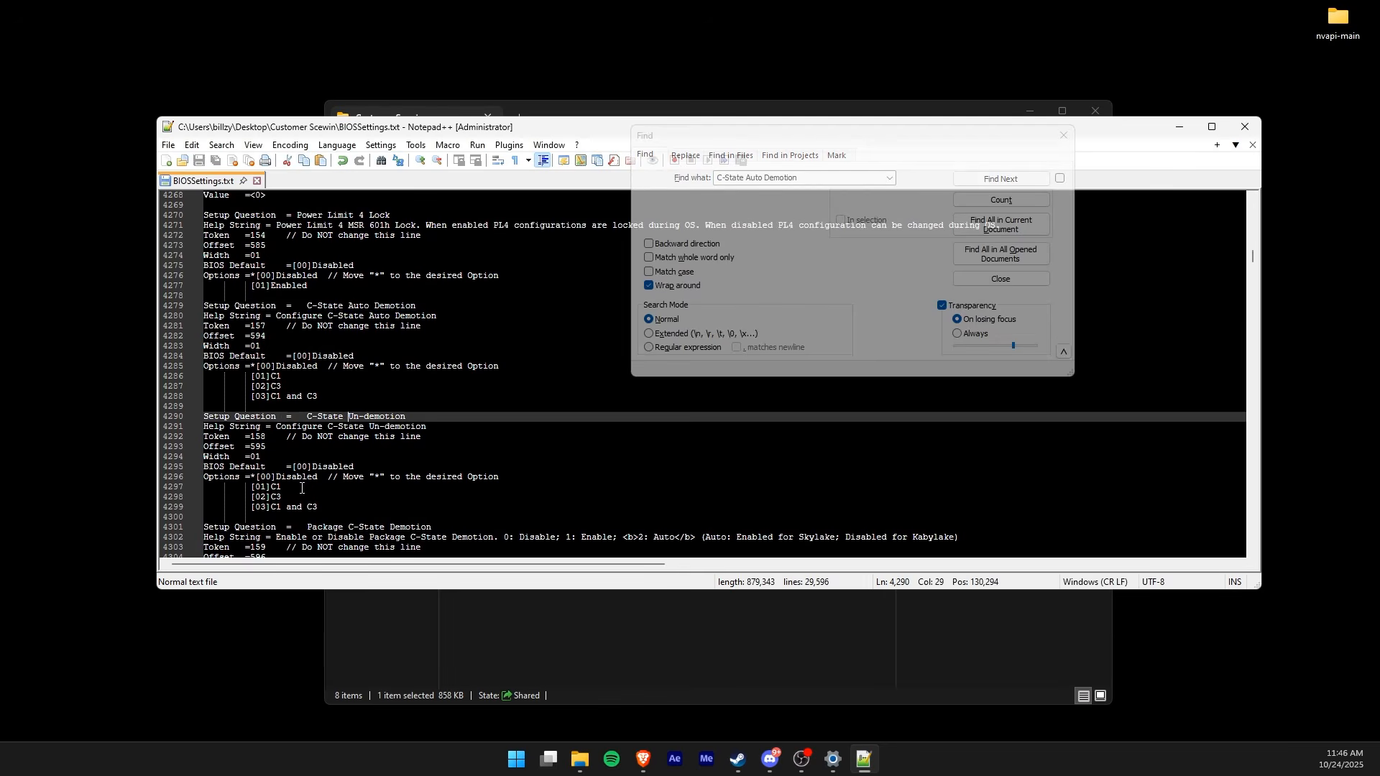
{"action": "left_click_drag", "start_coordinate": [327, 476], "coordinate": [245, 476]}
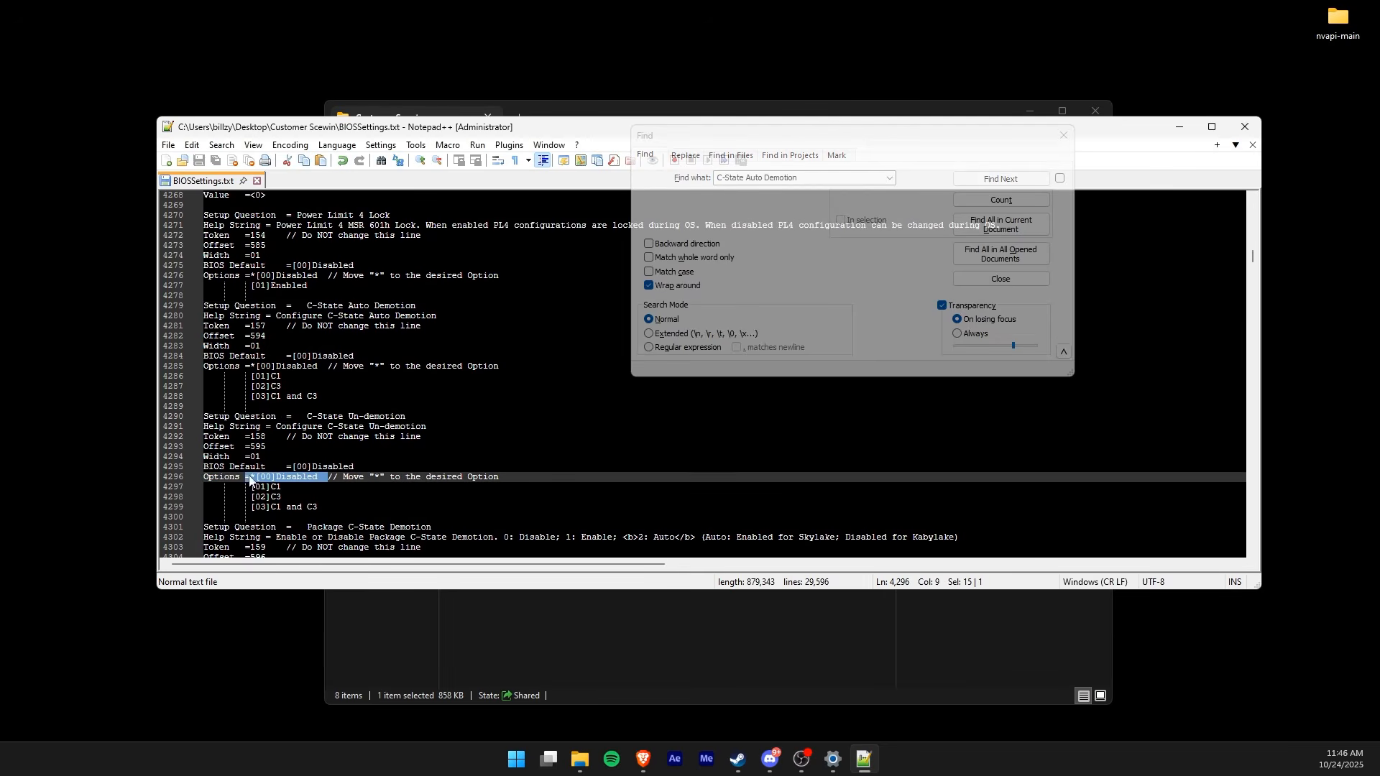
{"action": "scroll", "coordinate": [292, 470], "scroll_direction": "down", "scroll_amount": 2}
{"action": "left_click", "coordinate": [292, 470]}
{"action": "scroll", "coordinate": [337, 447], "scroll_direction": "down", "scroll_amount": 2}
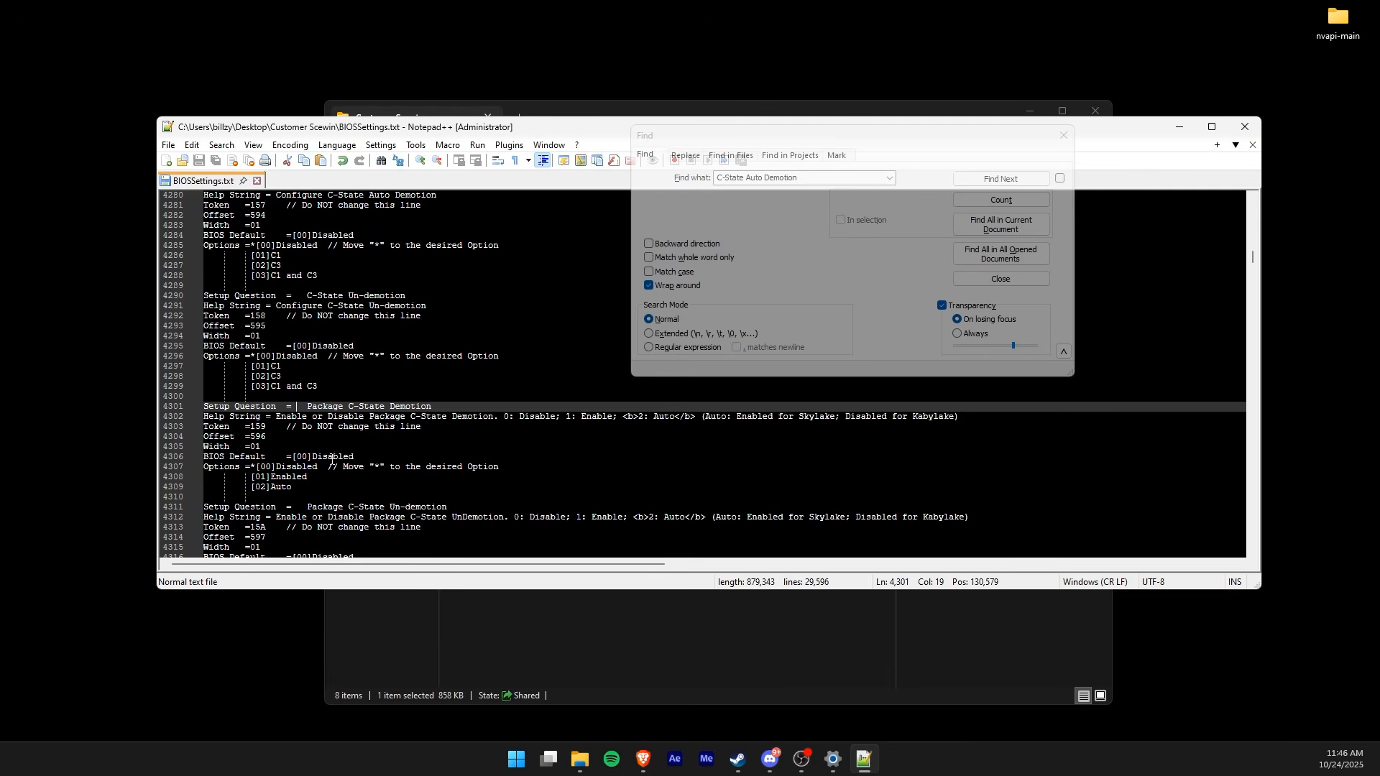
{"action": "scroll", "coordinate": [303, 462], "scroll_direction": "down", "scroll_amount": 3}
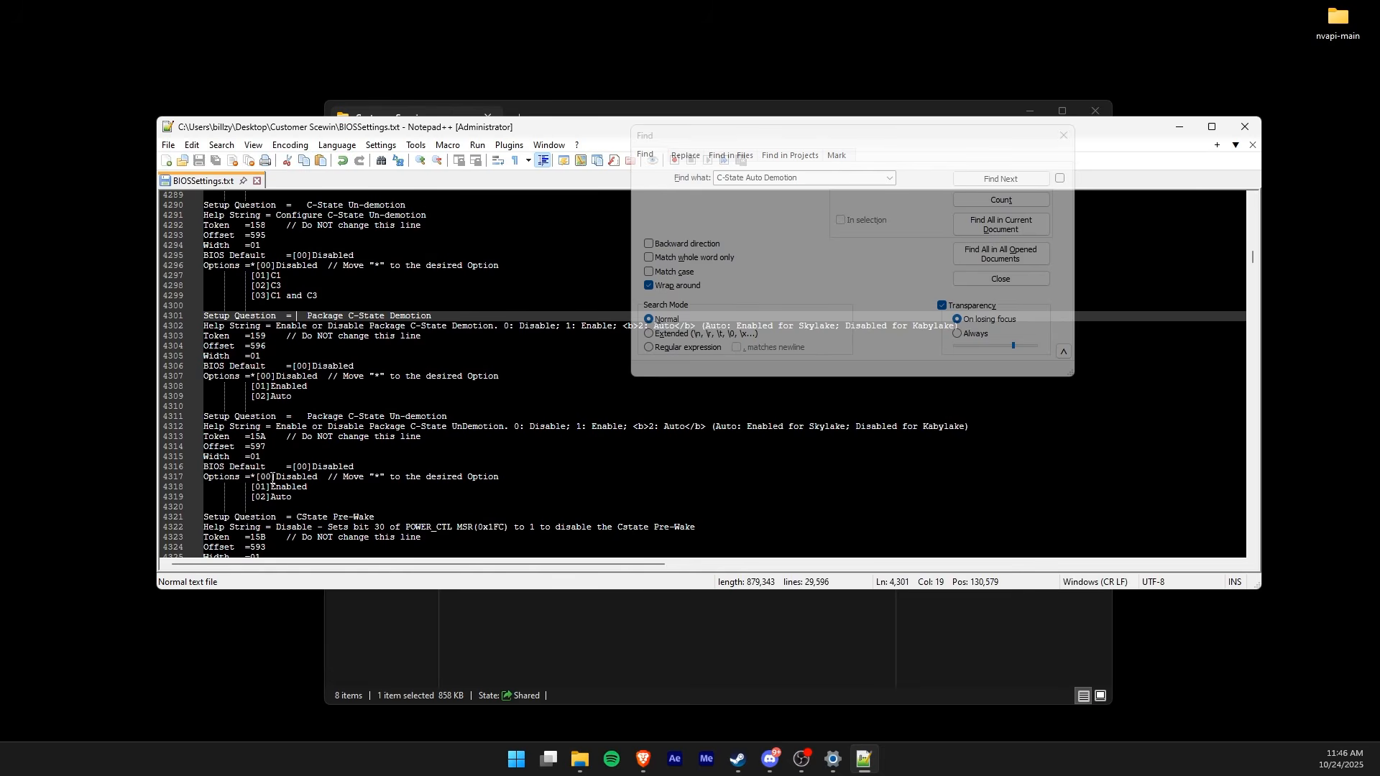
{"action": "scroll", "coordinate": [275, 476], "scroll_direction": "down", "scroll_amount": 3}
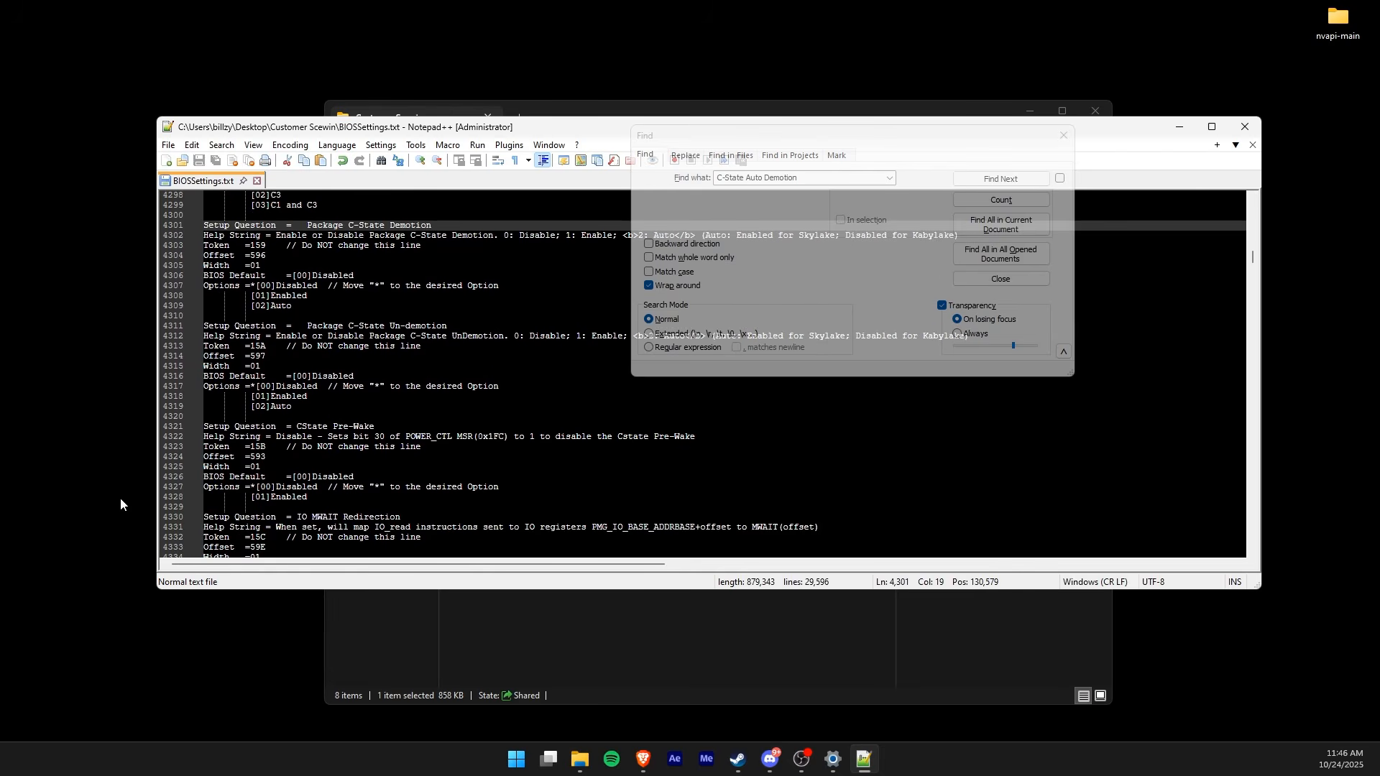
{"action": "key", "text": "alt+Tab"}
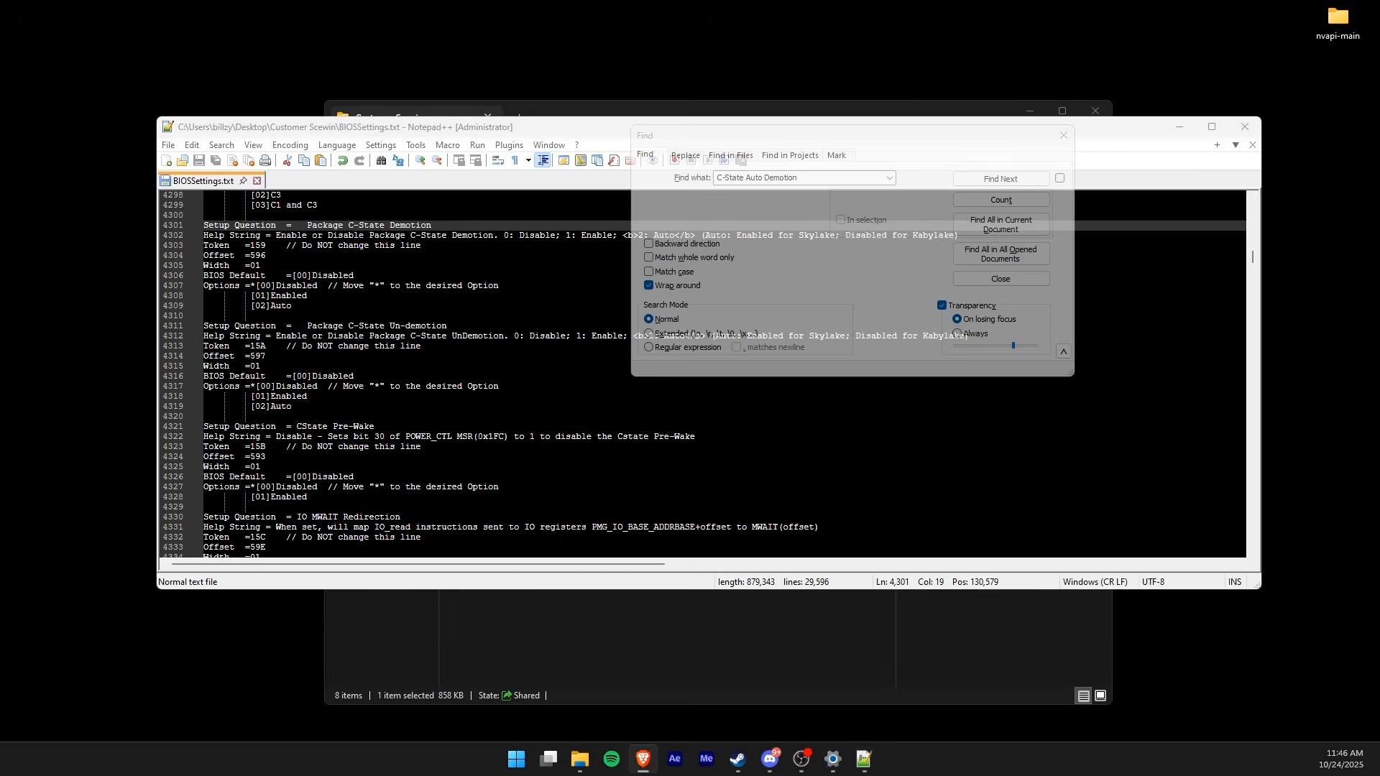
Step: Check the marked options of CState Pre-Wake and the following IO MWAIT Redirection entry
{"action": "left_click", "coordinate": [289, 497]}
{"action": "double_click", "coordinate": [304, 428]}
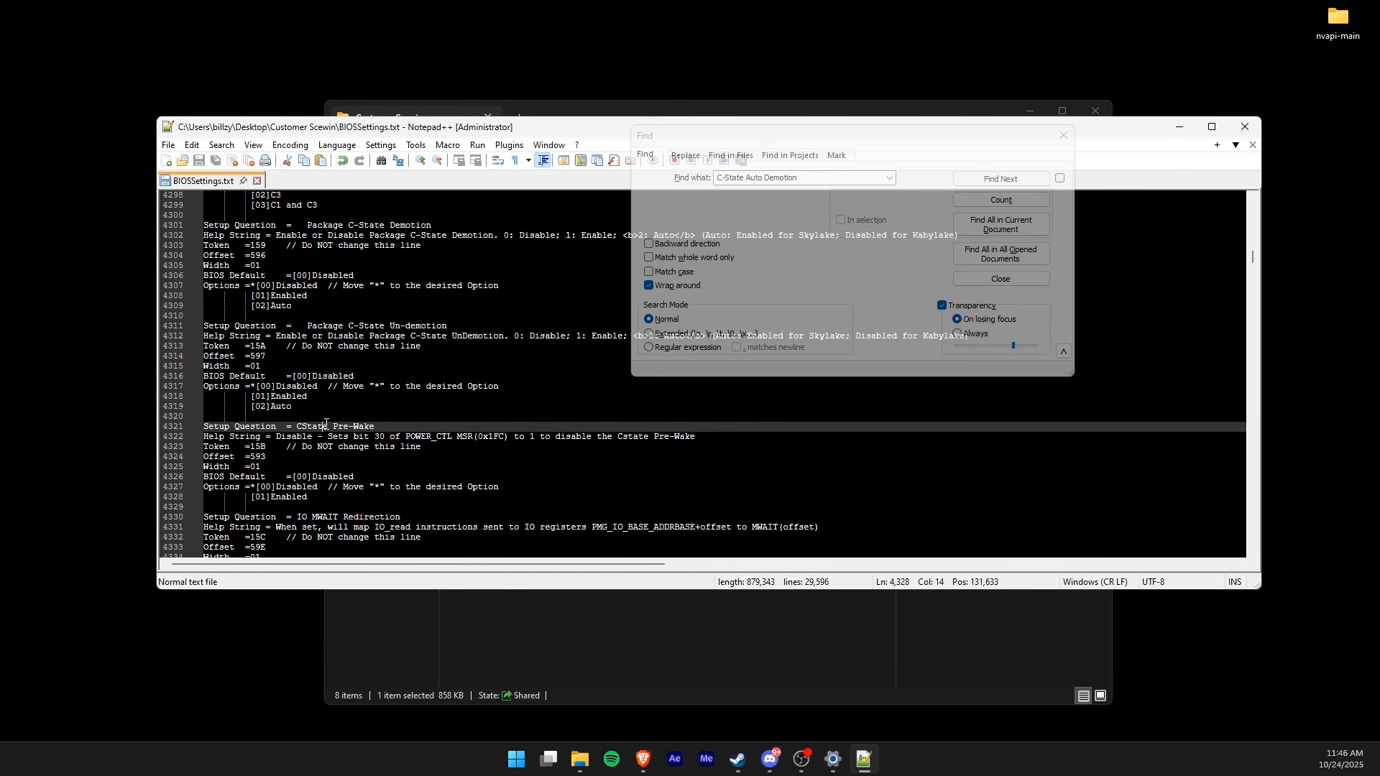
{"action": "left_click", "coordinate": [286, 486]}
{"action": "scroll", "coordinate": [286, 482], "scroll_direction": "down", "scroll_amount": 3}
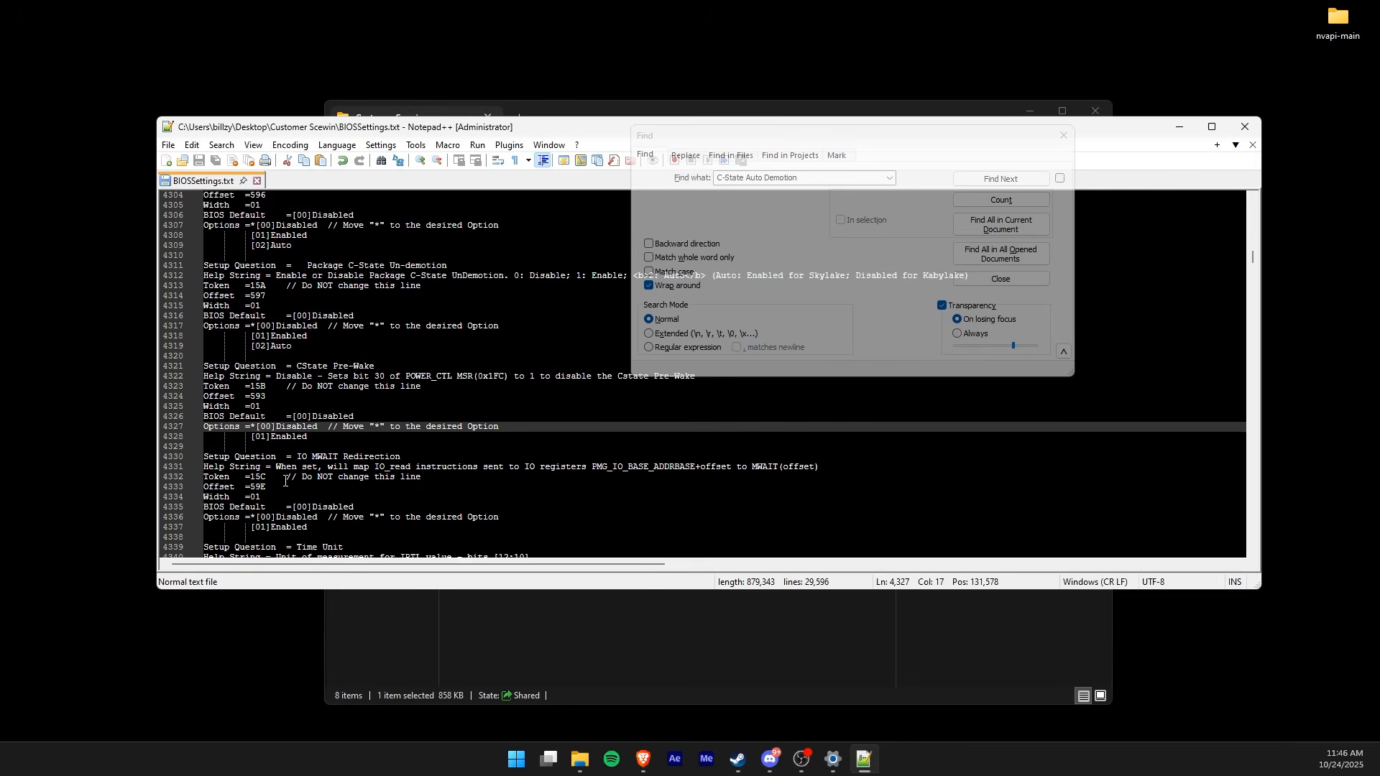
Step: Search the settings file for Package C-State Limit
{"action": "key", "text": "alt+Tab"}
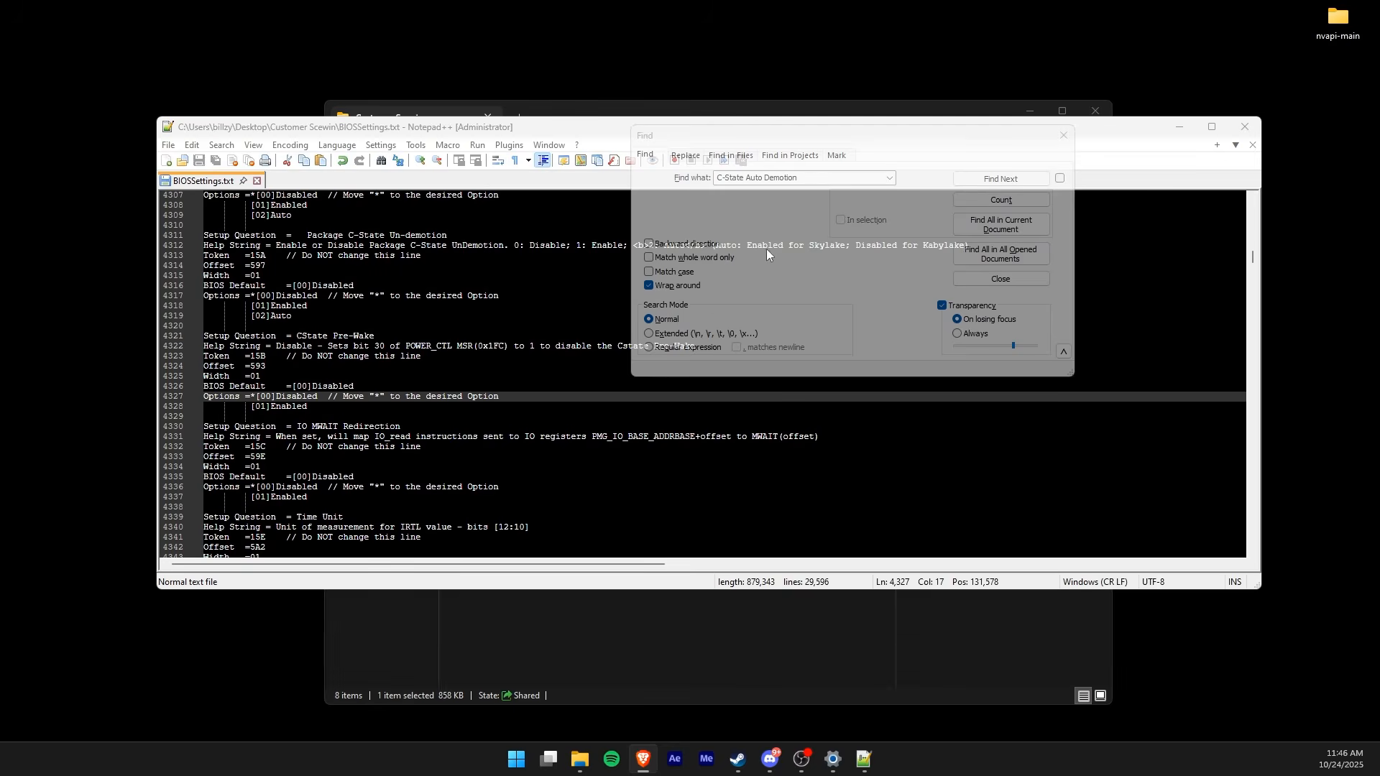
{"action": "left_click", "coordinate": [820, 180]}
{"action": "type", "text": "Package C-State Limit\\"}
{"action": "key", "text": "Return"}
{"action": "left_click", "coordinate": [820, 180]}
{"action": "key", "text": "BackSpace"}
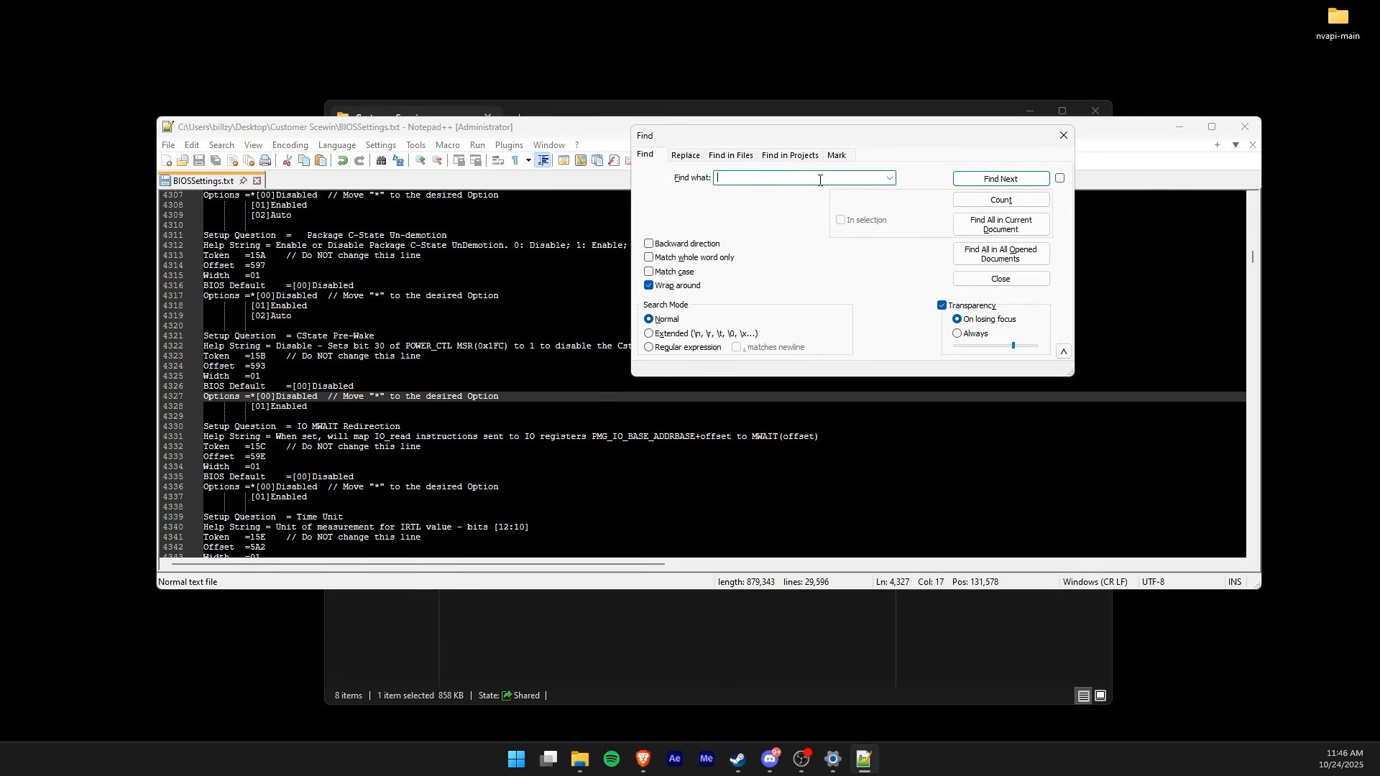
{"action": "key", "text": "Return"}
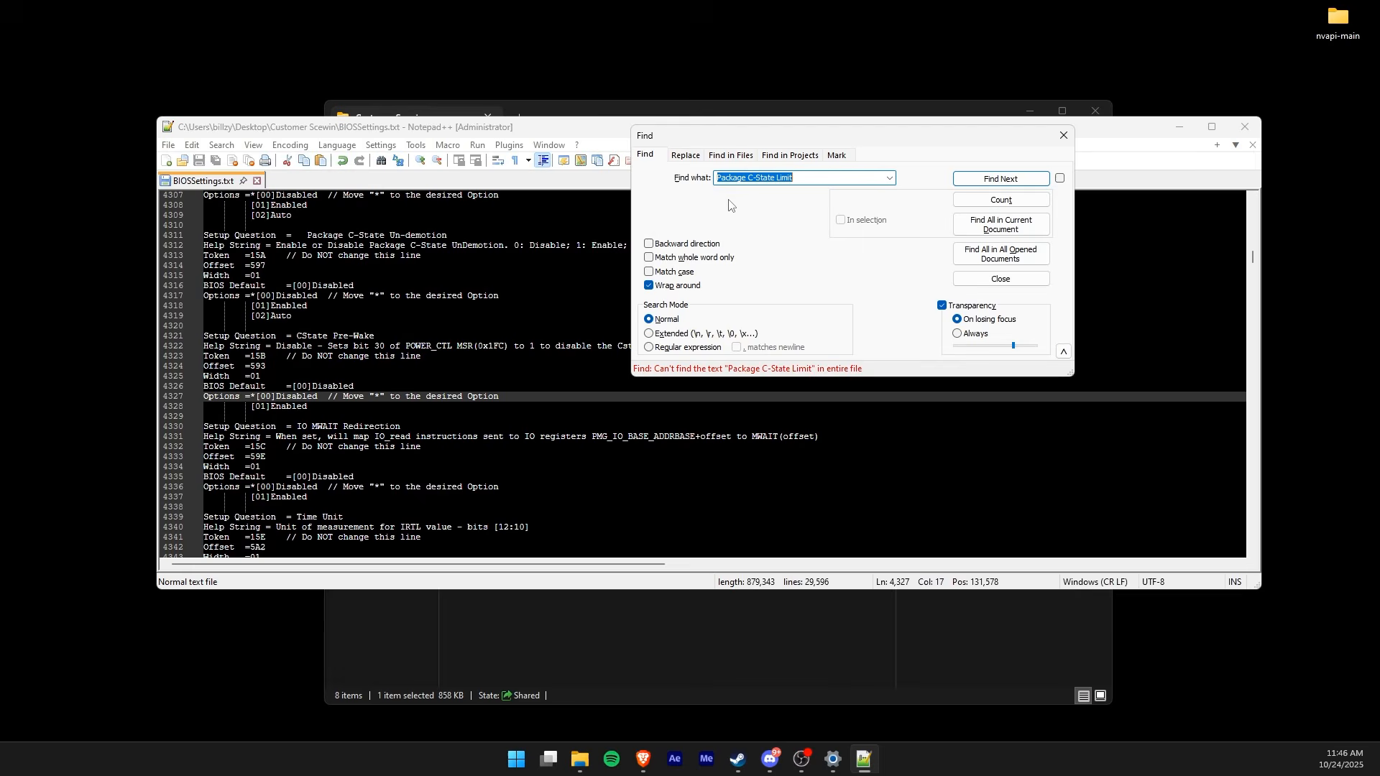
Step: Search the settings file for Package C-States Support
{"action": "key", "text": "alt+Tab"}
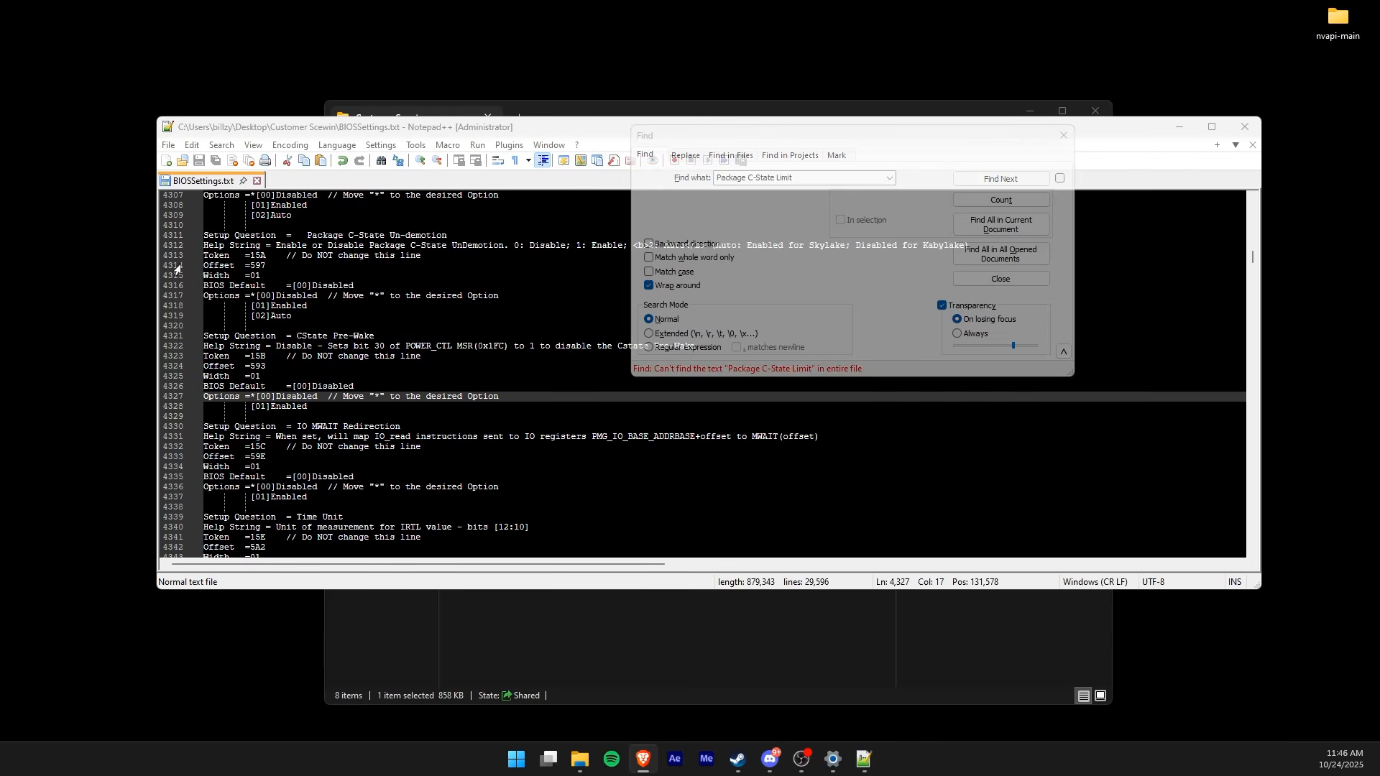
{"action": "key", "text": "alt+Tab"}
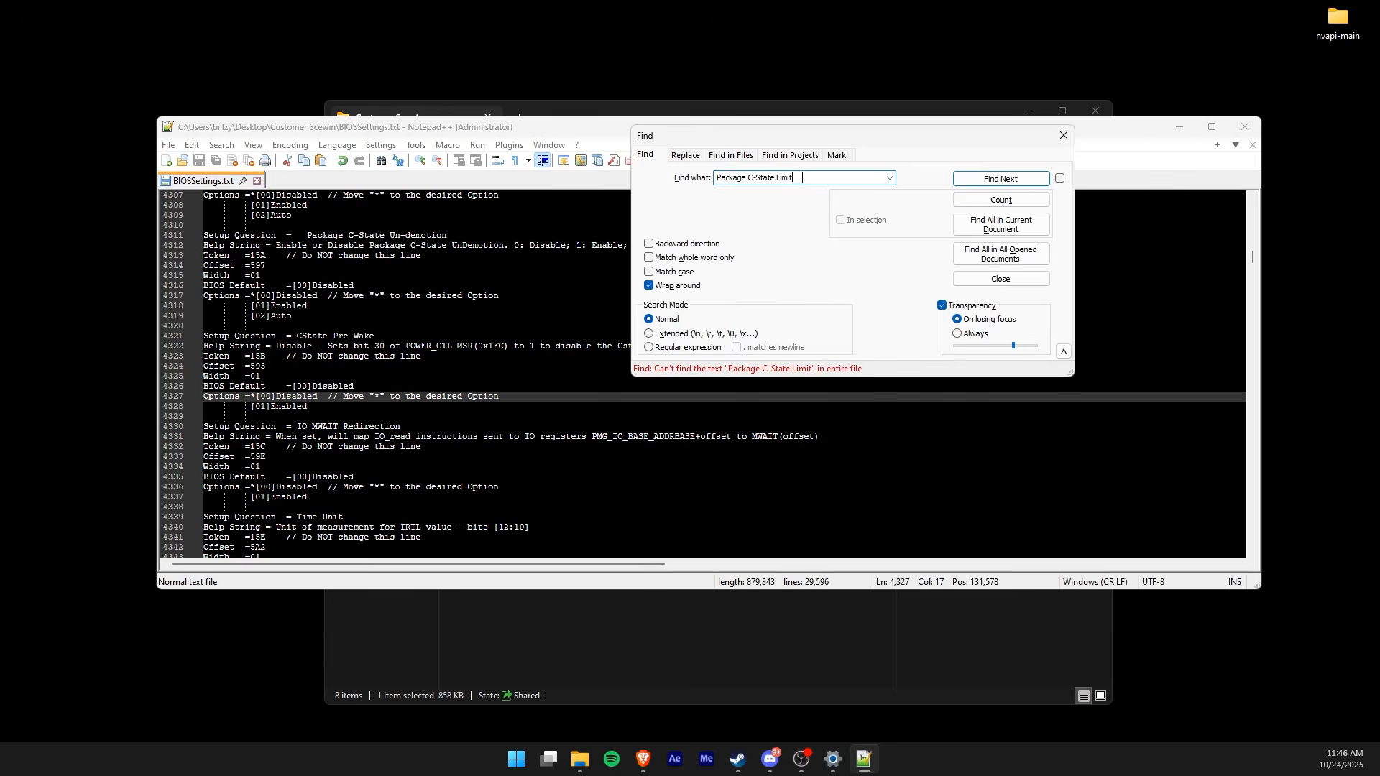
{"action": "key", "text": "ctrl+a"}
{"action": "type", "text": "Package C-States Support"}
{"action": "key", "text": "Return"}
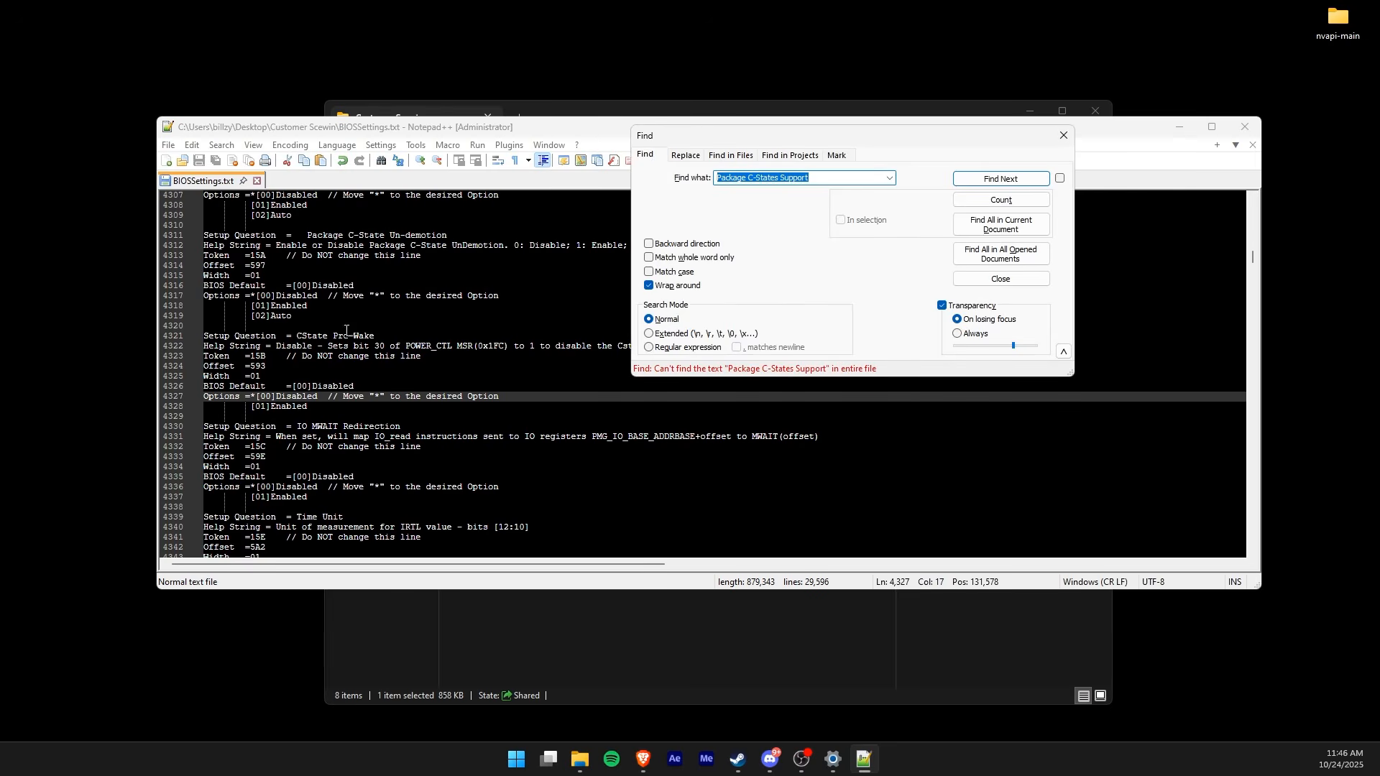
Step: Search the settings file for PEG0 and step through the matches to the LTR and Slot Power Limit Value entries
{"action": "key", "text": "alt+Tab"}
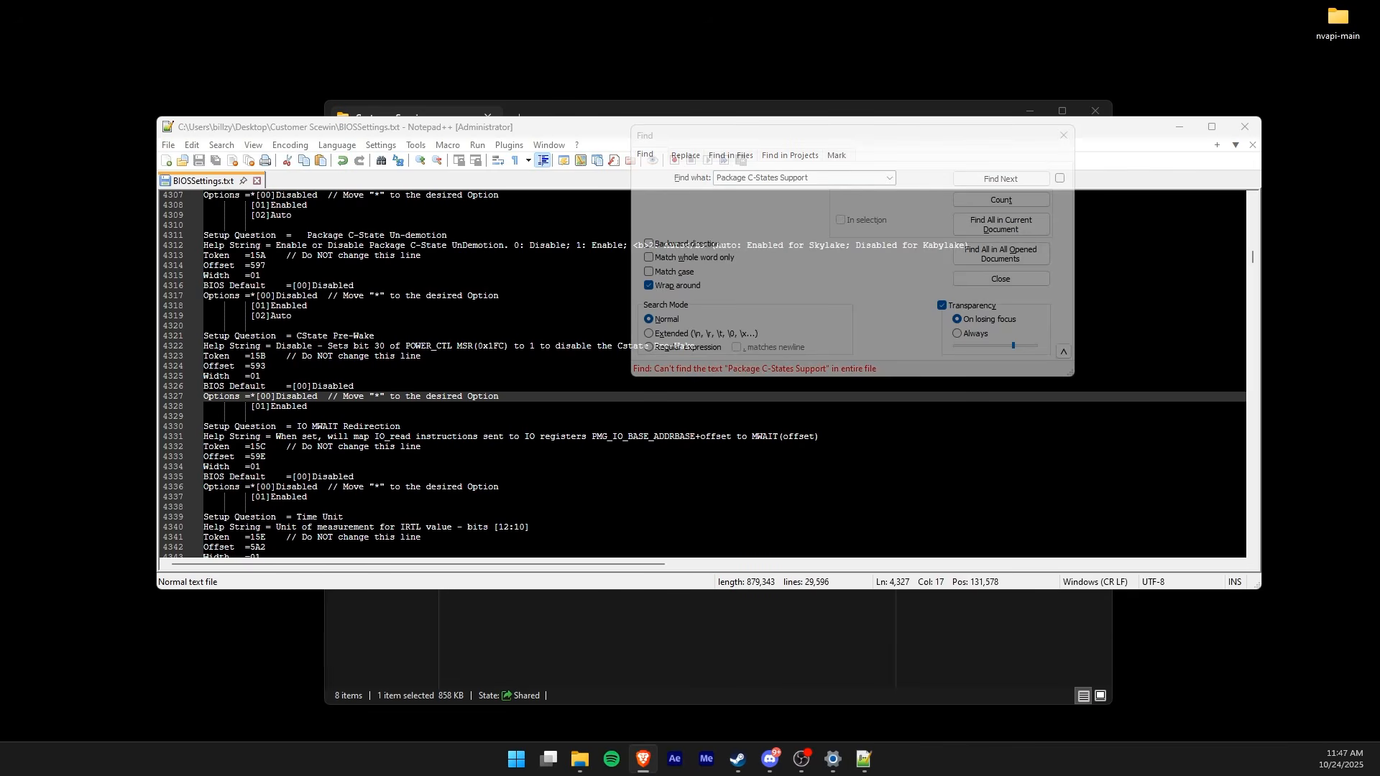
{"action": "key", "text": "alt+Tab"}
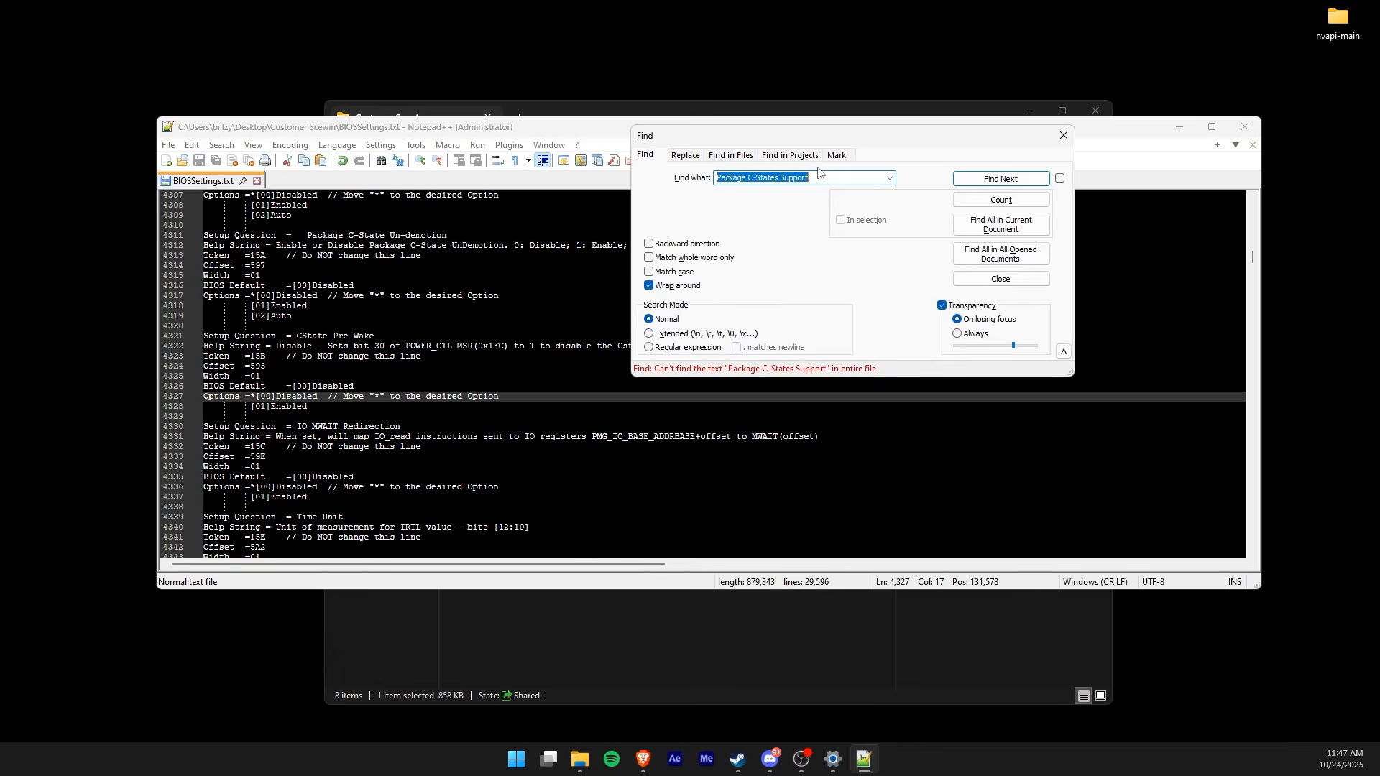
{"action": "type", "text": "PEG0"}
{"action": "key", "text": "Return"}
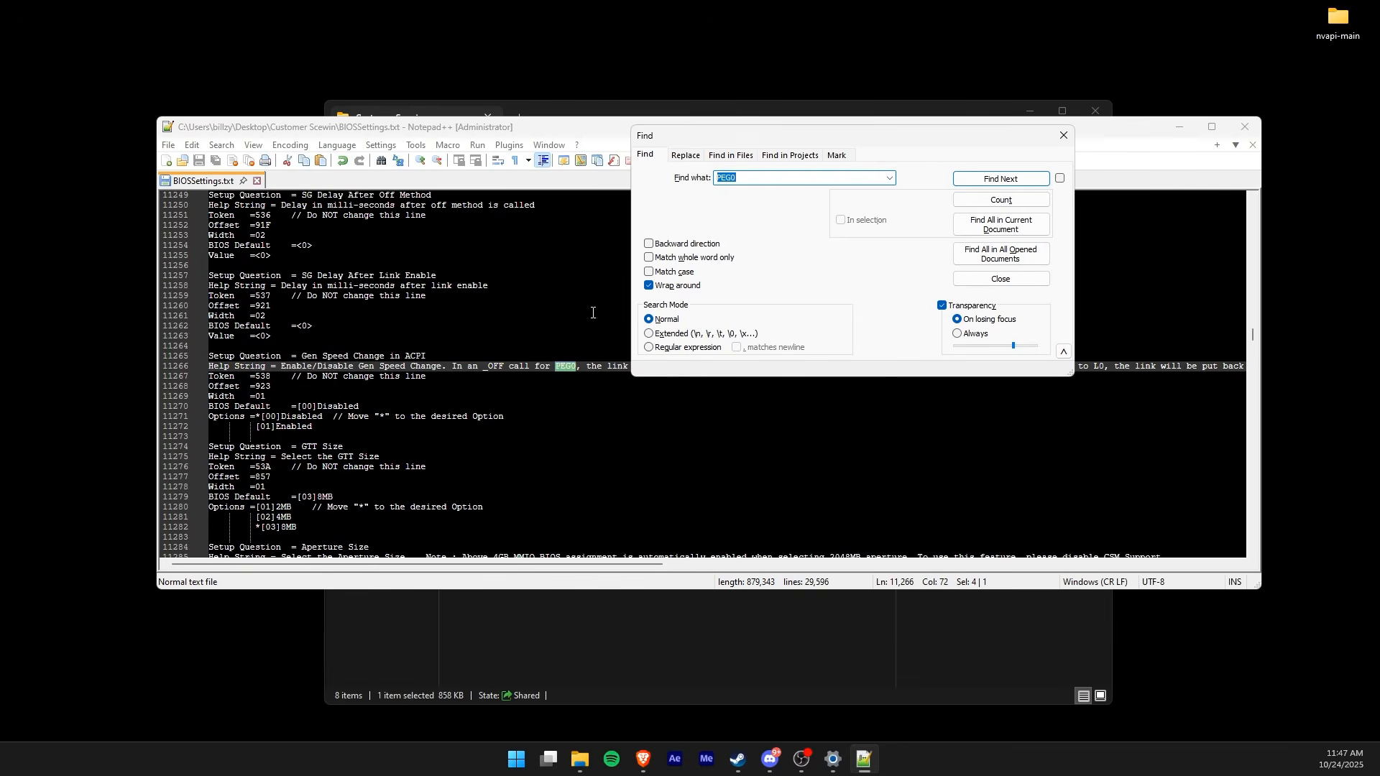
{"action": "left_click", "coordinate": [996, 181]}
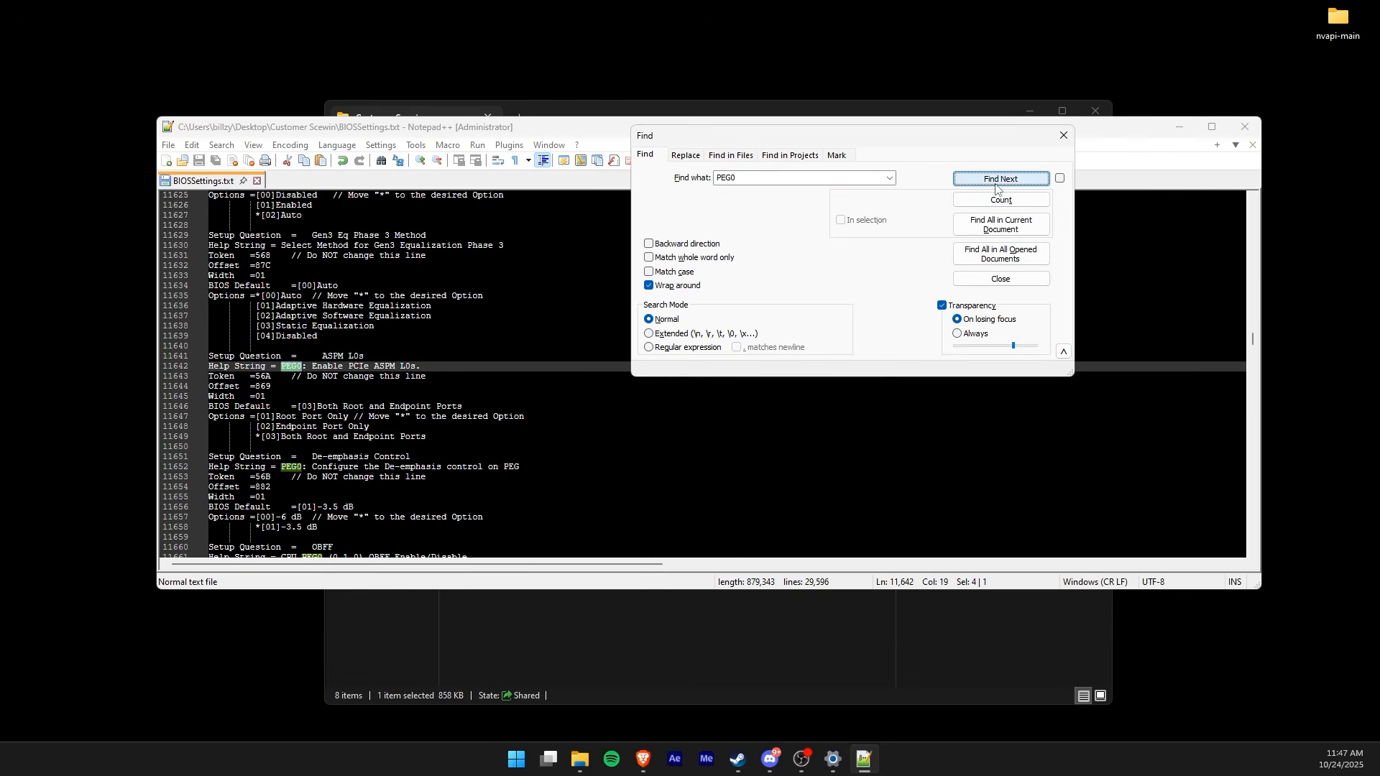
{"action": "left_click", "coordinate": [996, 179]}
{"action": "left_click", "coordinate": [997, 179]}
{"action": "left_click", "coordinate": [996, 180]}
{"action": "left_click", "coordinate": [996, 179]}
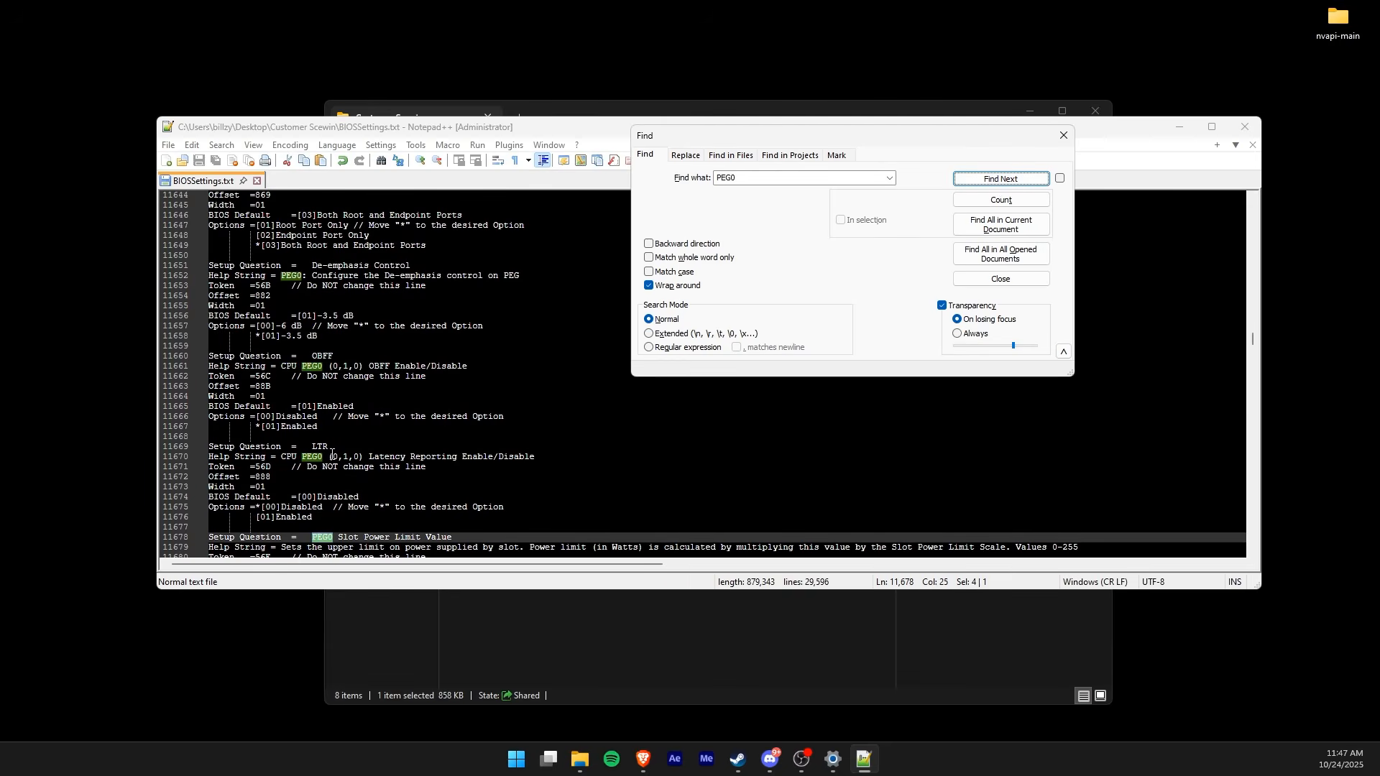
{"action": "scroll", "coordinate": [321, 417], "scroll_direction": "down", "scroll_amount": 1}
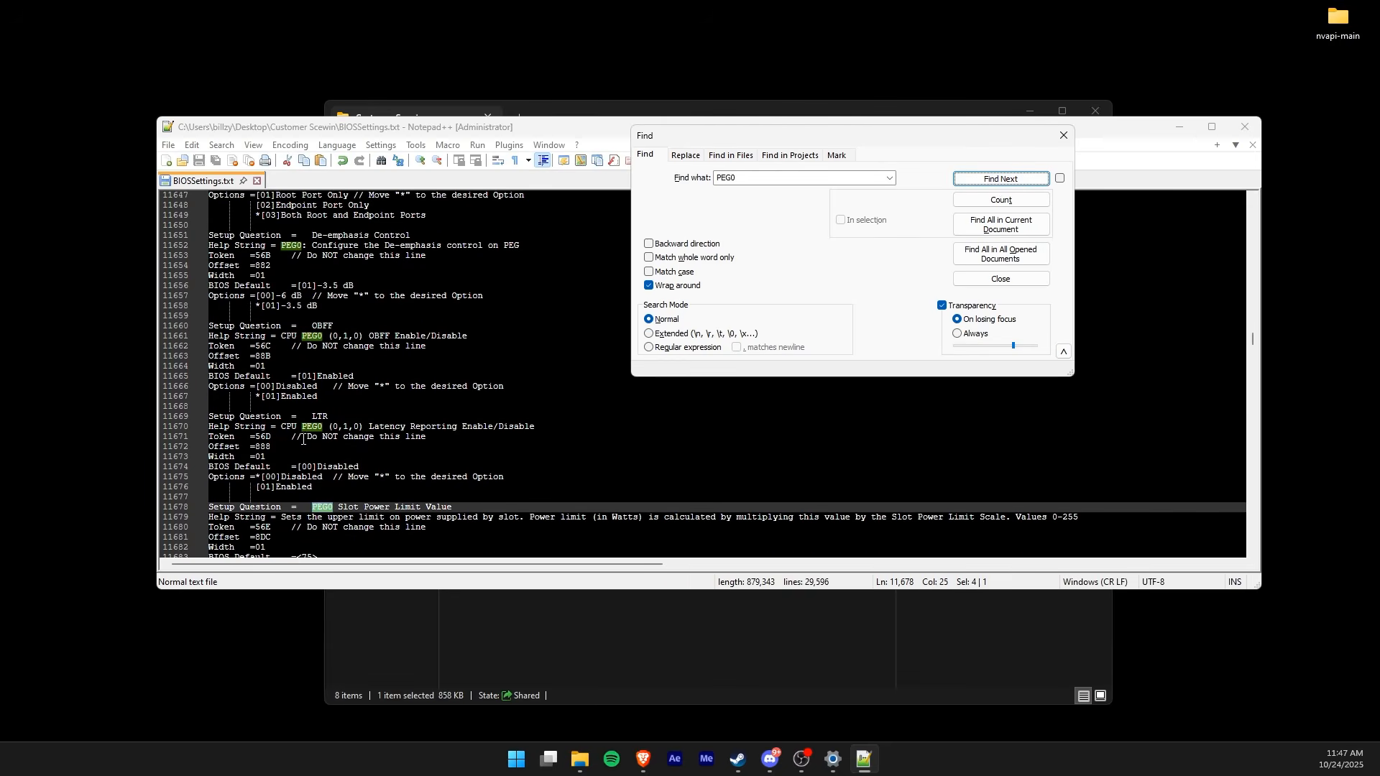
Step: Continue through the PEG0 matches to PEG0 Hotplug, turn on case matching, and check the Hotplug options
{"action": "left_click", "coordinate": [1000, 179]}
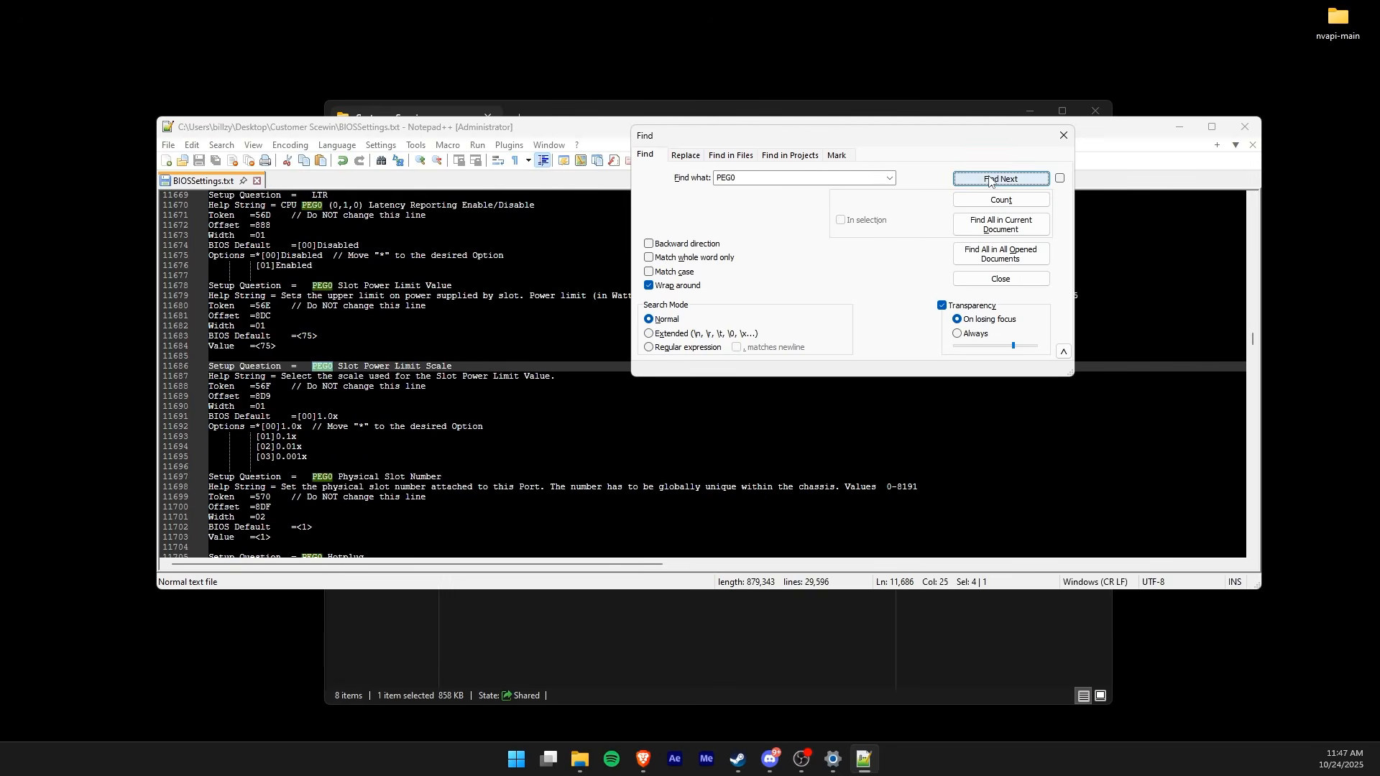
{"action": "left_click", "coordinate": [1000, 179]}
{"action": "left_click", "coordinate": [669, 278]}
{"action": "key", "text": "Return"}
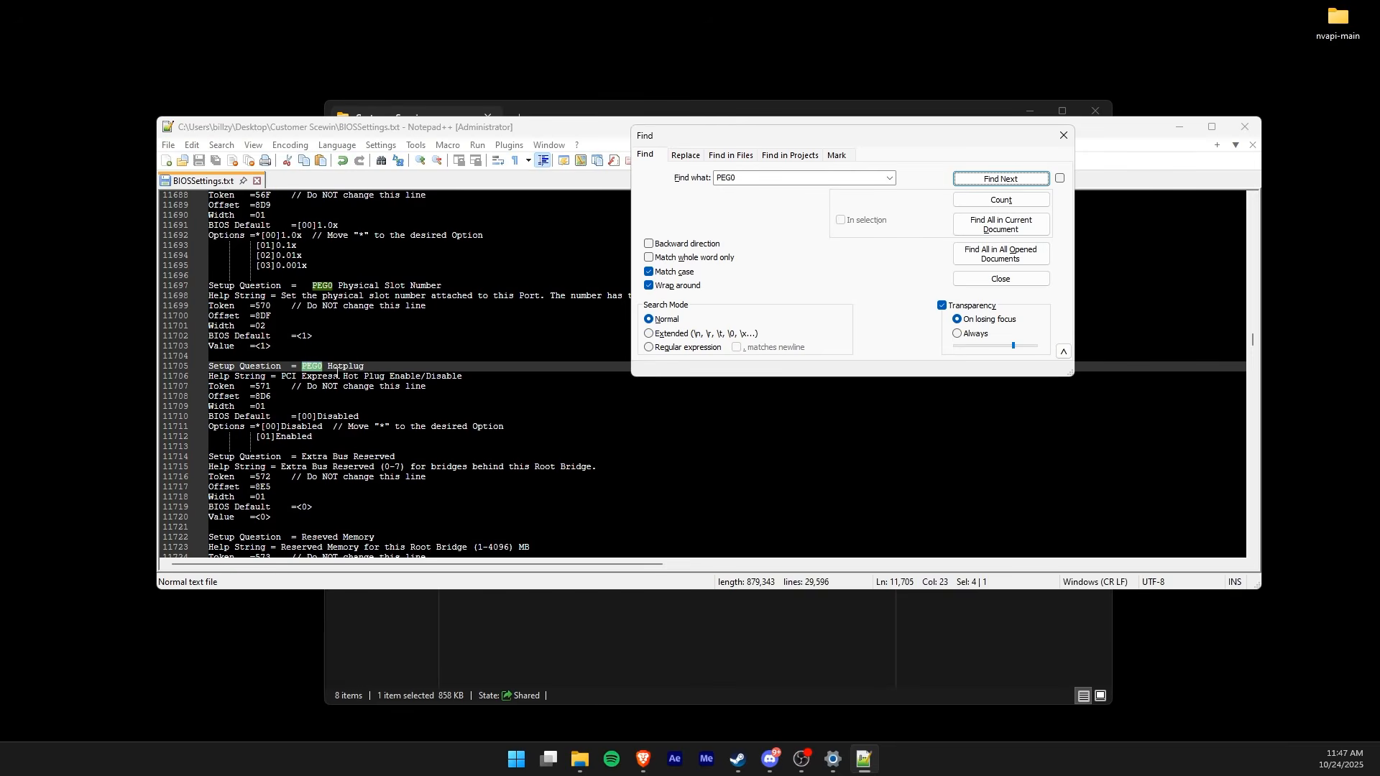
{"action": "left_click", "coordinate": [276, 427]}
Step: Step through the remaining PEG0 matches from PEG0 Max Payload size around to the ASPM L0s entry
{"action": "left_click", "coordinate": [1000, 178]}
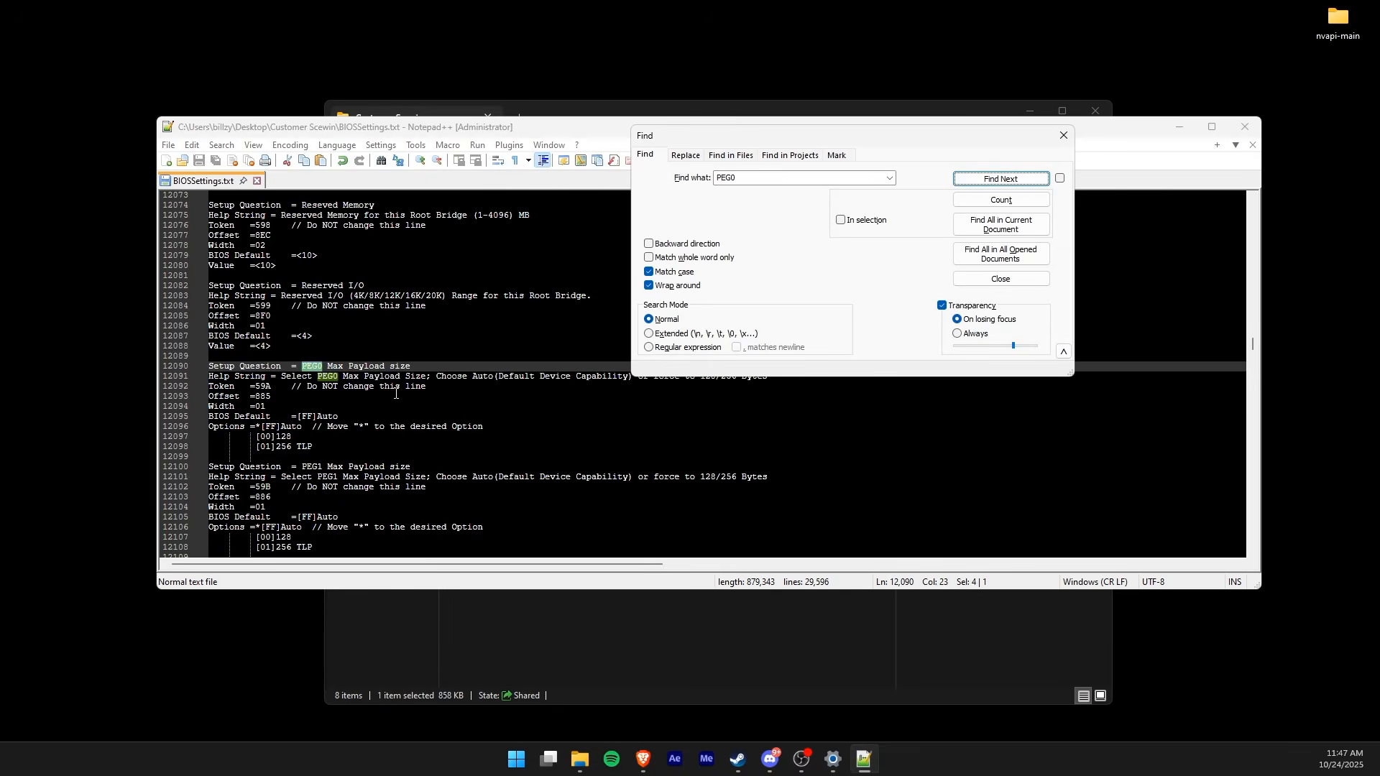
{"action": "scroll", "coordinate": [303, 465], "scroll_direction": "up", "scroll_amount": 1}
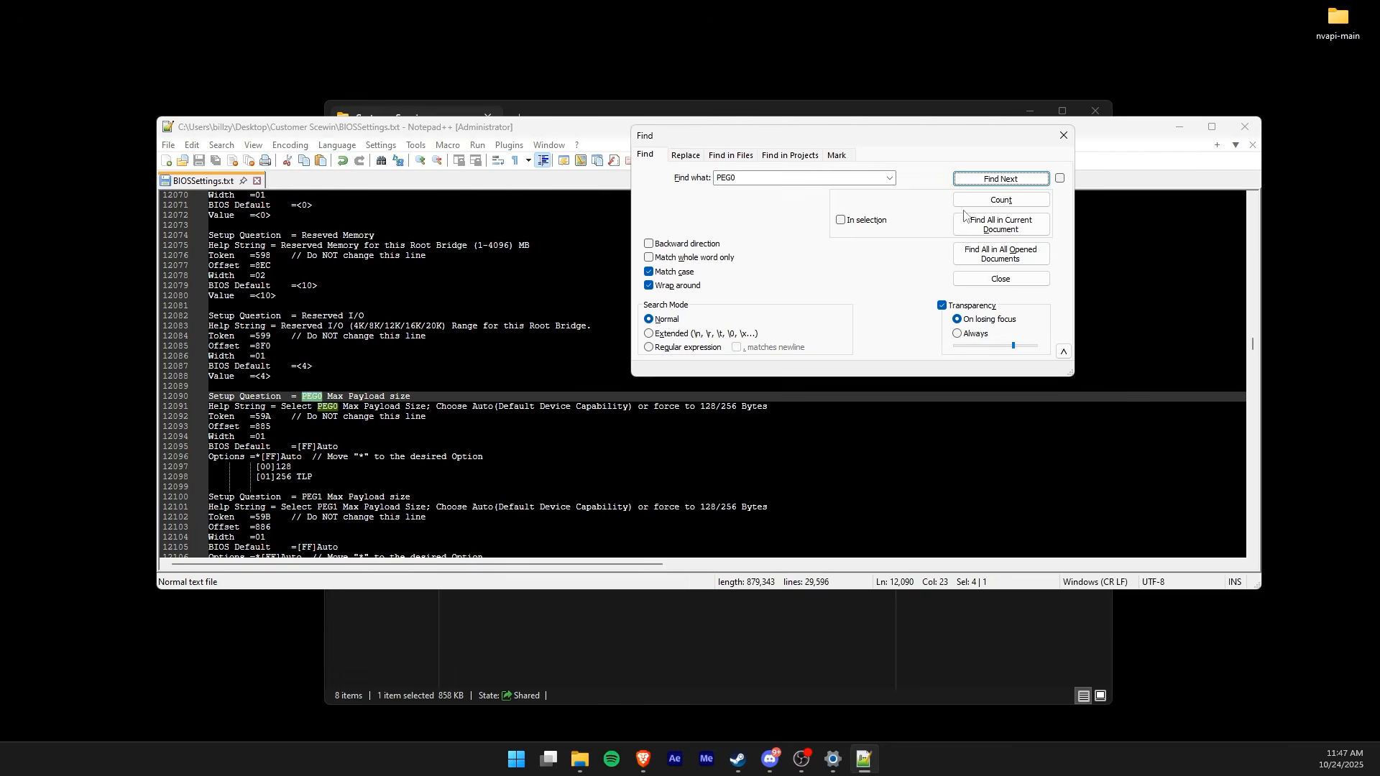
{"action": "left_click", "coordinate": [996, 181]}
{"action": "left_click", "coordinate": [996, 181]}
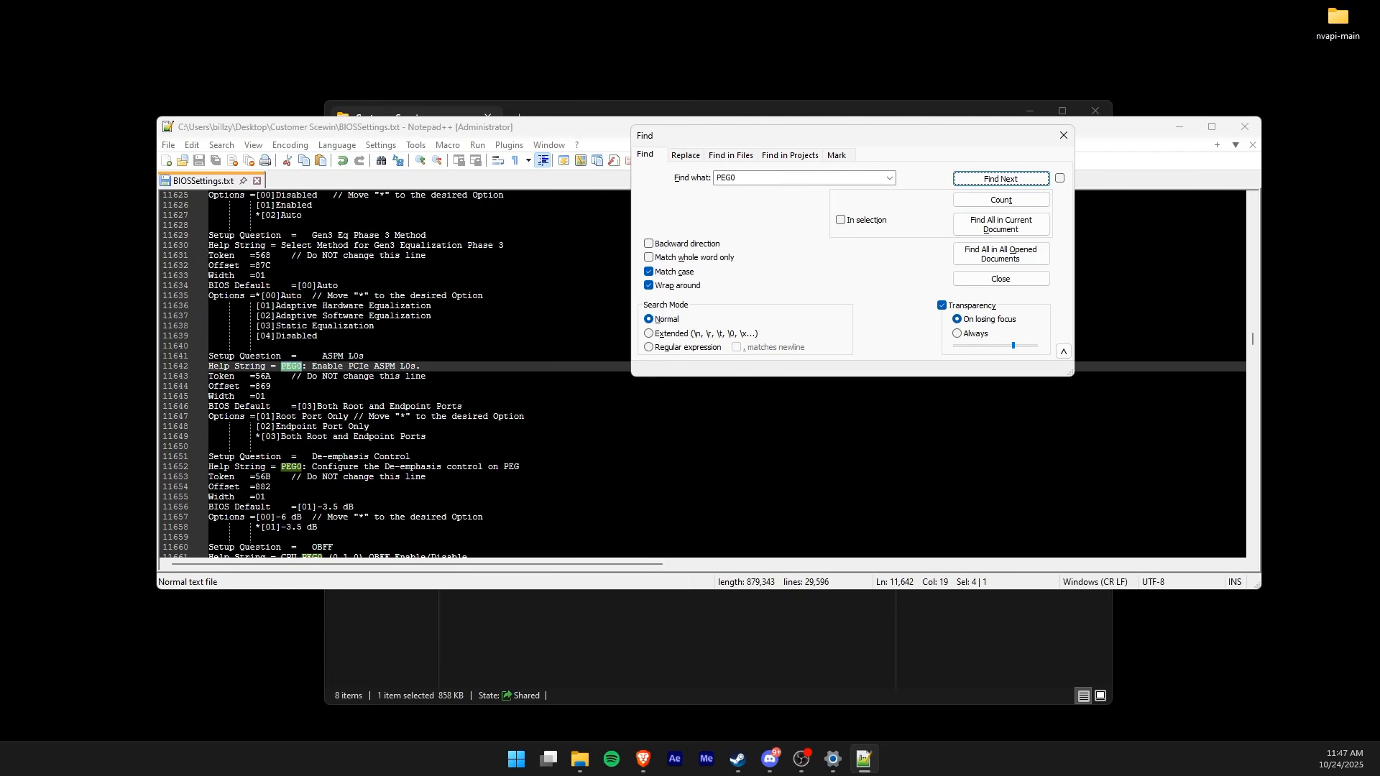
Step: Search the settings file for PEG1
{"action": "key", "text": "alt+Tab"}
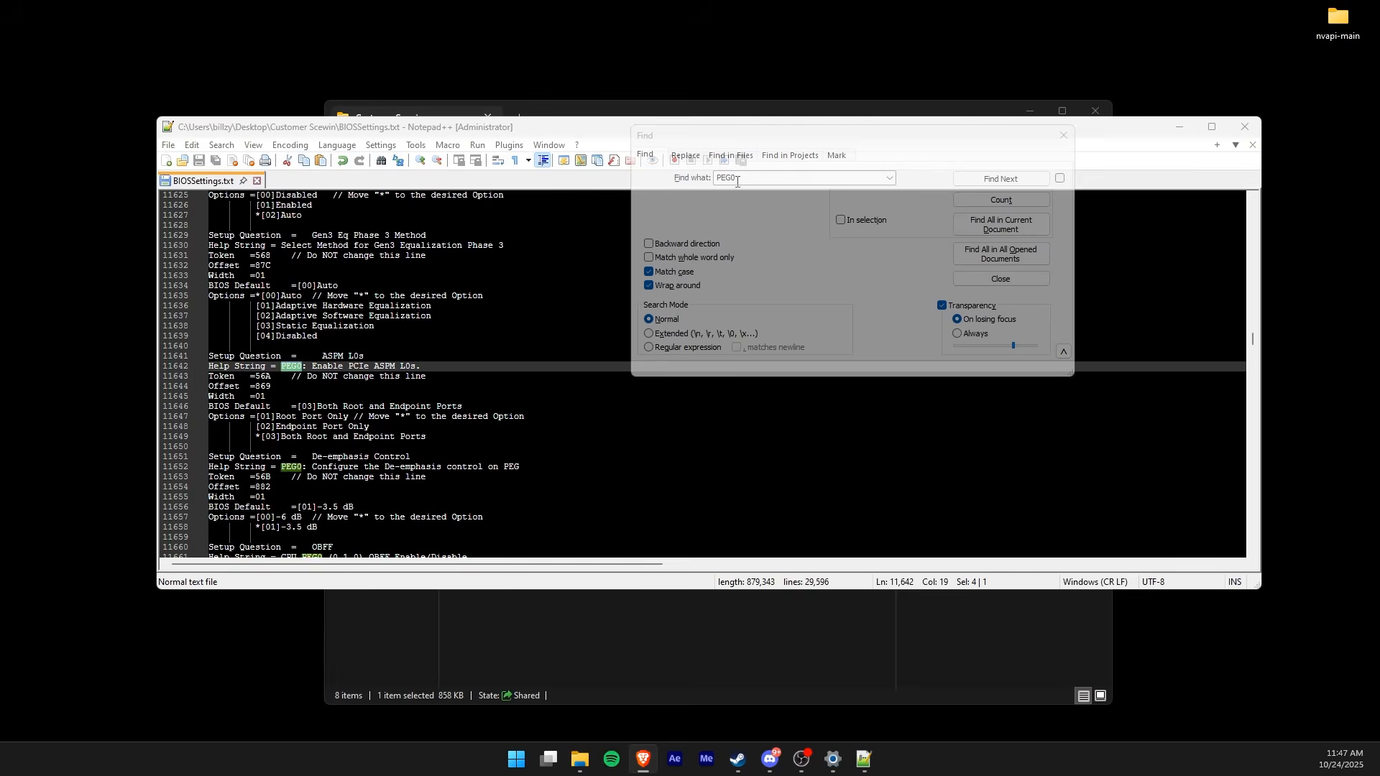
{"action": "left_click", "coordinate": [721, 229]}
{"action": "type", "text": "PEG1"}
{"action": "left_click", "coordinate": [1005, 184]}
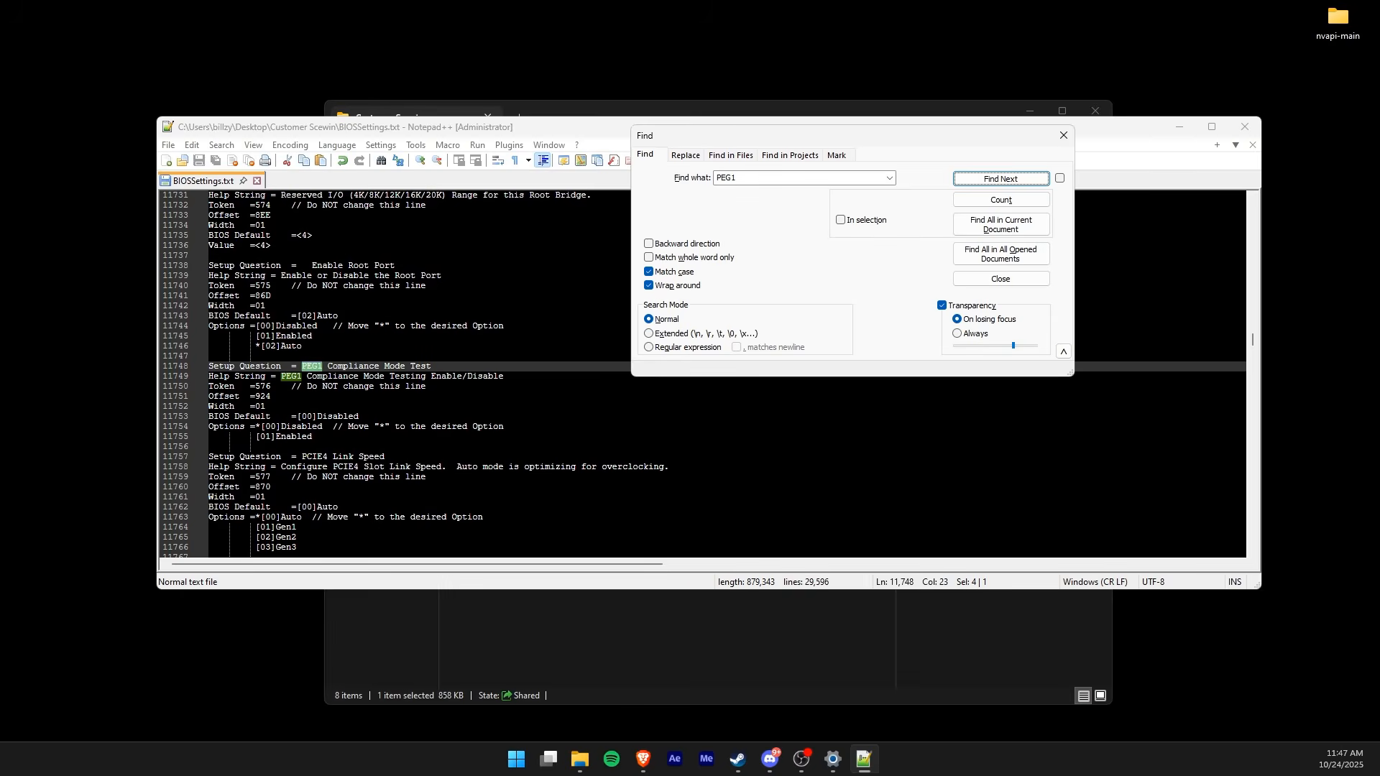
Step: Search the settings file for PEG2 ASPM
{"action": "key", "text": "alt+Tab"}
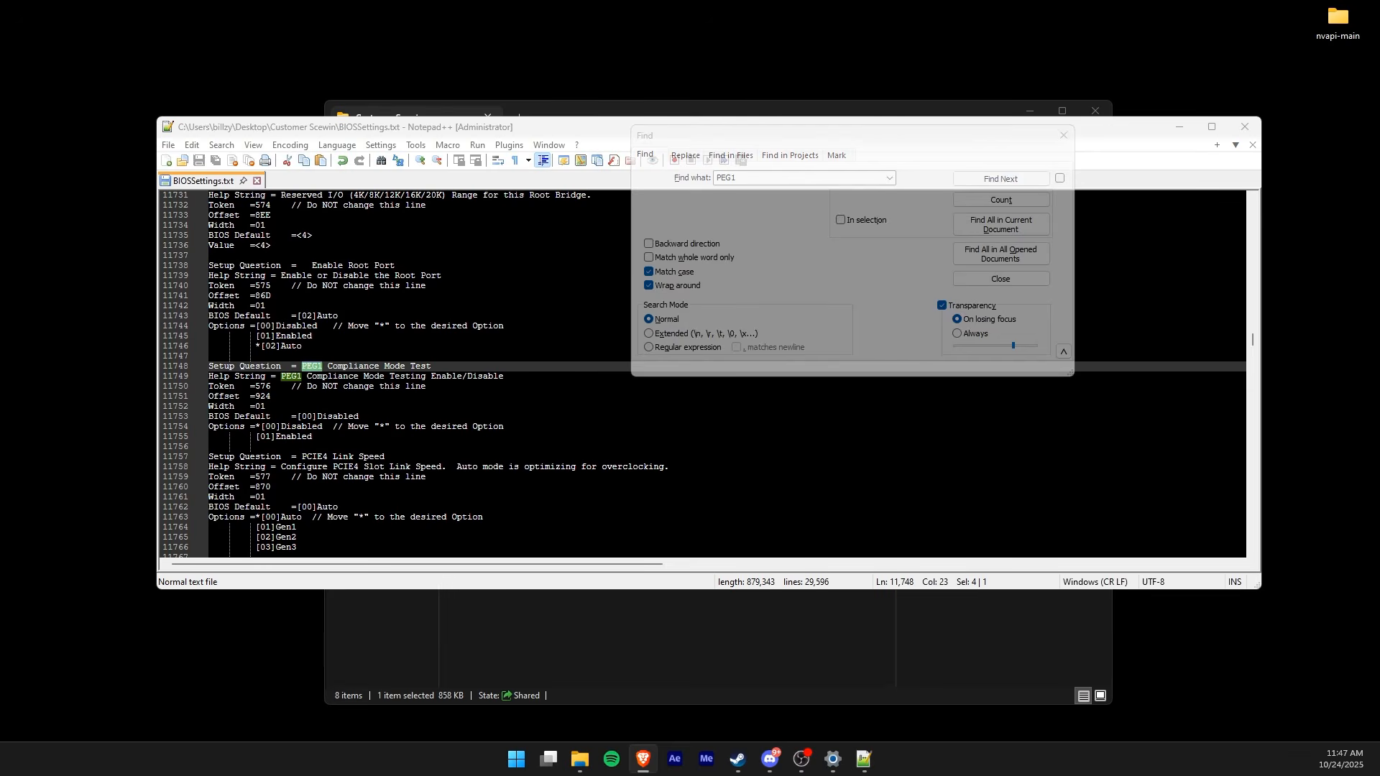
{"action": "key", "text": "alt+Tab"}
{"action": "type", "text": "PEG2 ASPM"}
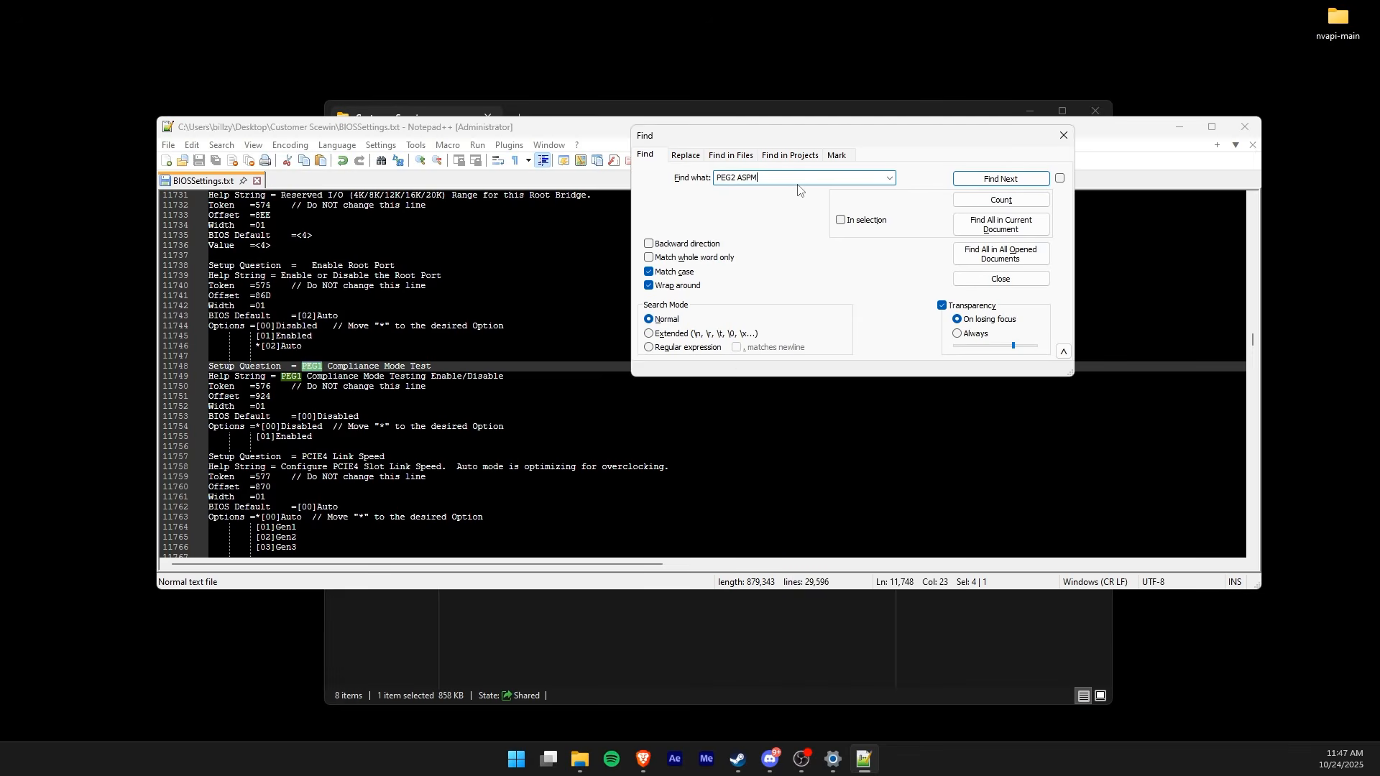
{"action": "key", "text": "Return"}
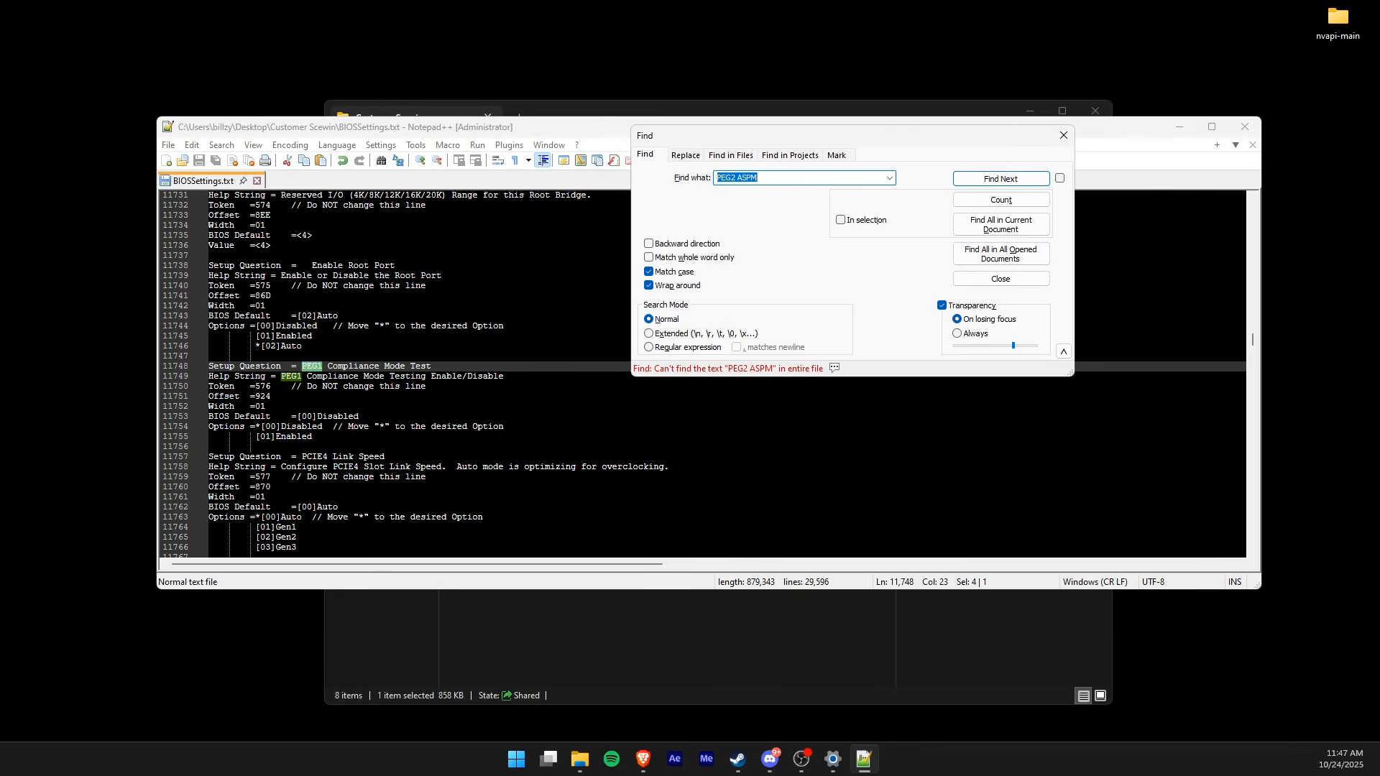
Step: Search the settings file for EPG DIMM Idd3N
{"action": "key", "text": "alt+Tab"}
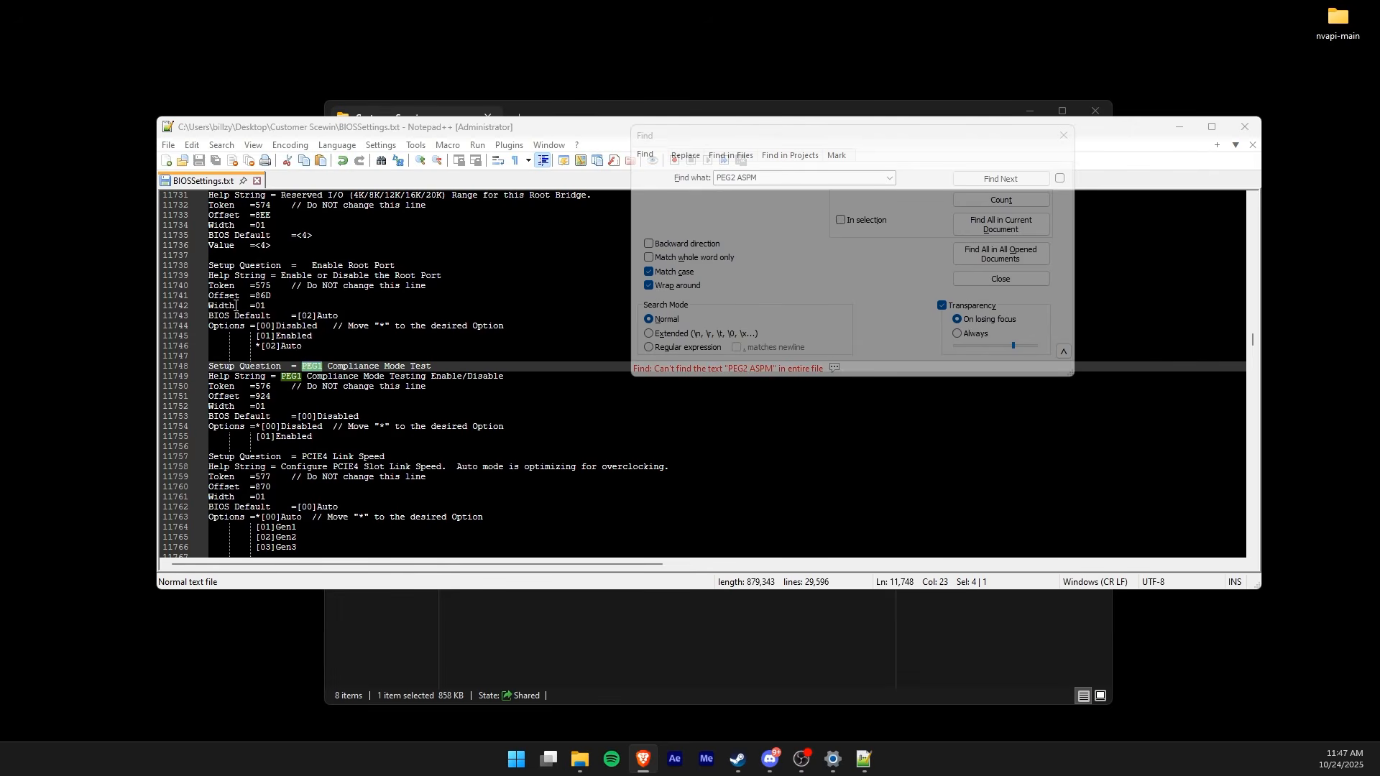
{"action": "left_click", "coordinate": [809, 175]}
{"action": "key", "text": "ctrl+a"}
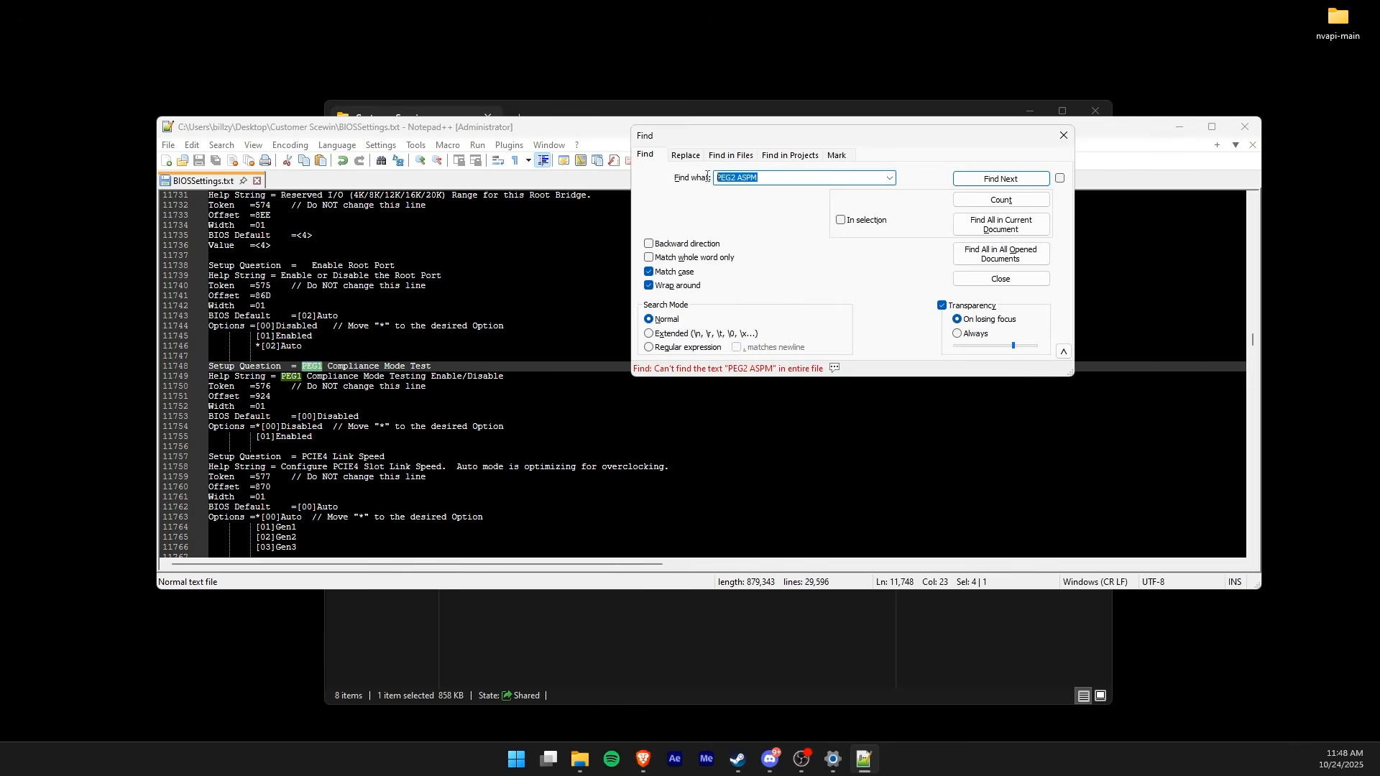
{"action": "type", "text": "EPG DIMM Idd3N"}
{"action": "key", "text": "Return"}
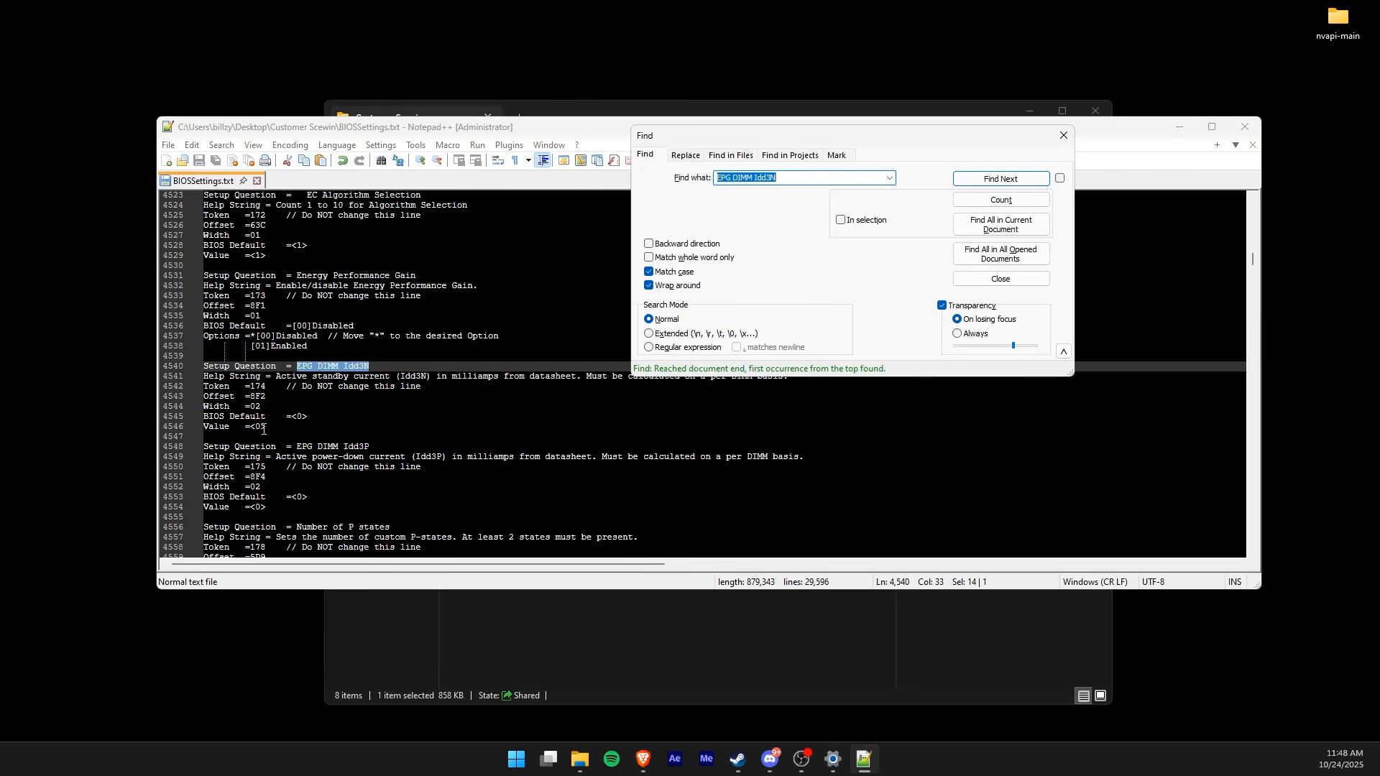
Step: Try 1 and 209 as the value of EPG DIMM Idd3N and clear the entry
{"action": "double_click", "coordinate": [259, 427]}
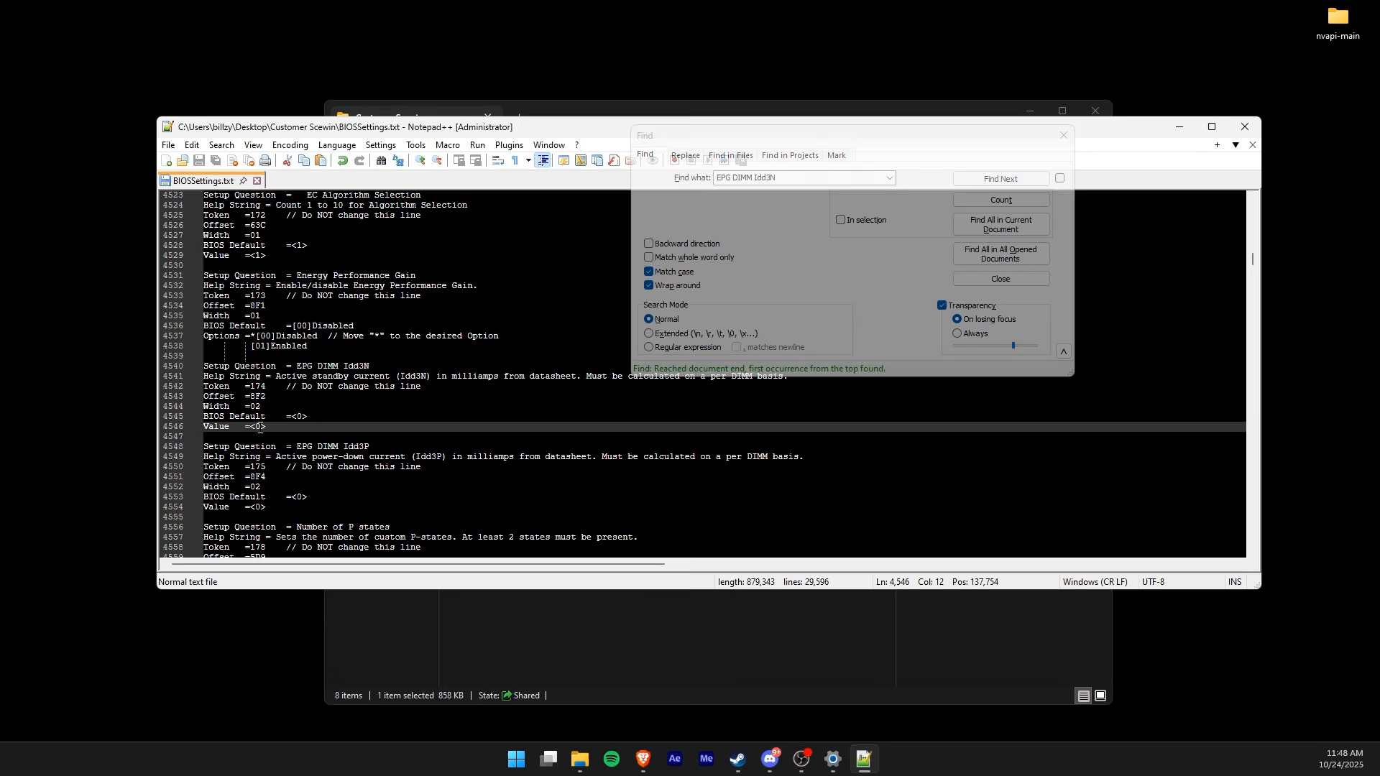
{"action": "left_click", "coordinate": [254, 427]}
{"action": "double_click", "coordinate": [258, 427]}
{"action": "type", "text": "1"}
{"action": "double_click", "coordinate": [259, 427]}
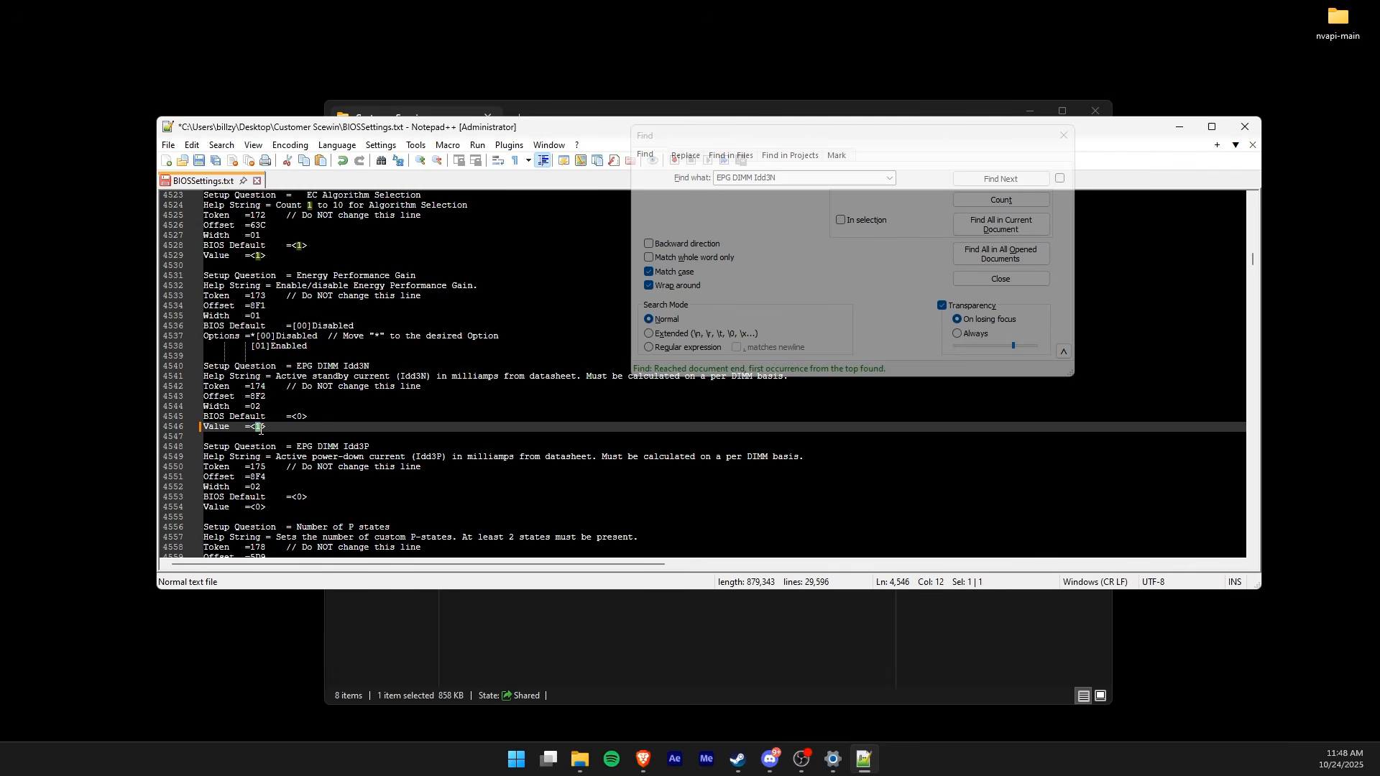
{"action": "type", "text": "209"}
{"action": "key", "text": "Insert"}
{"action": "key", "text": "Insert"}
{"action": "key", "text": "BackSpace"}
{"action": "key", "text": "BackSpace"}
{"action": "key", "text": "BackSpace"}
Step: Set the value of EPG DIMM Idd3N to 0 and save the file
{"action": "type", "text": "0"}
{"action": "key", "text": "ctrl+s"}
{"action": "left_click", "coordinate": [359, 397]}
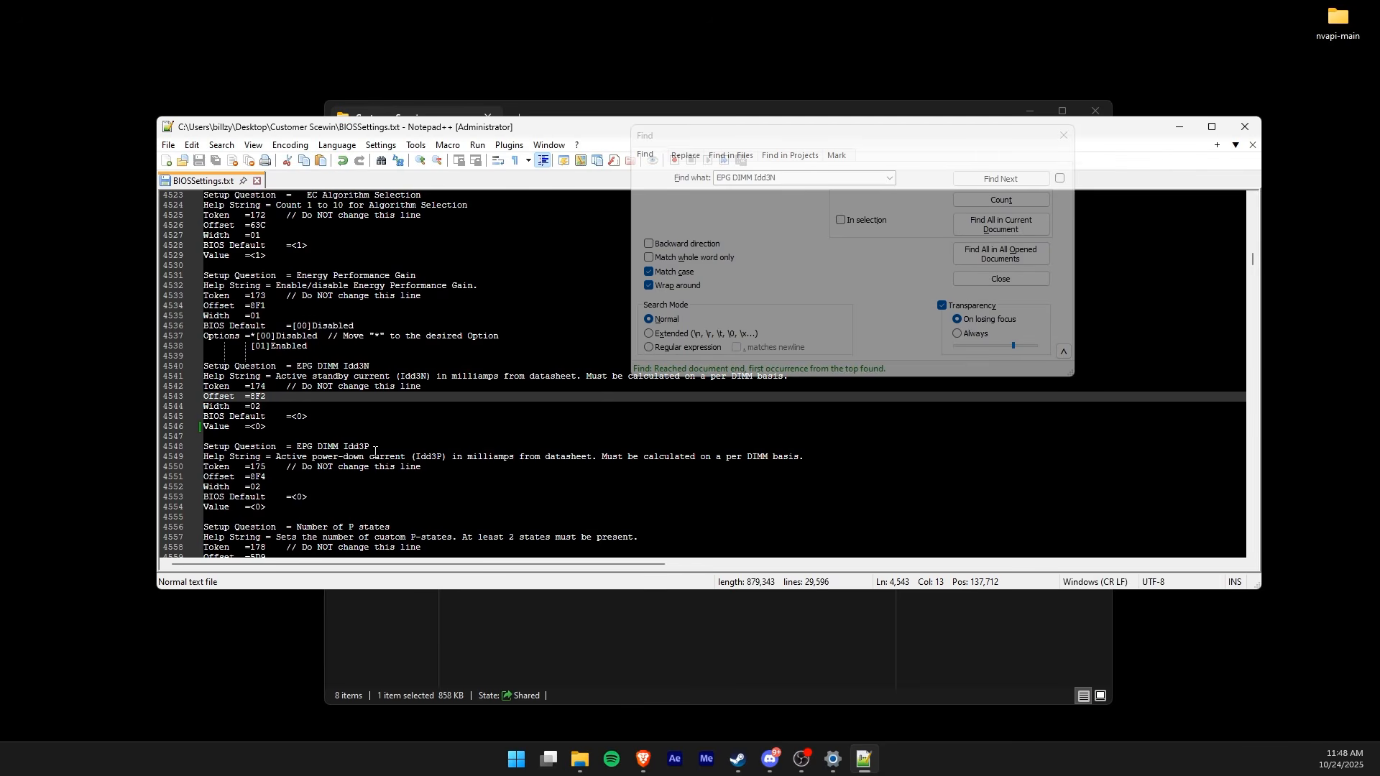
Step: Set the value of EPG DIMM Idd3P to 0 and save the file
{"action": "left_click", "coordinate": [261, 506]}
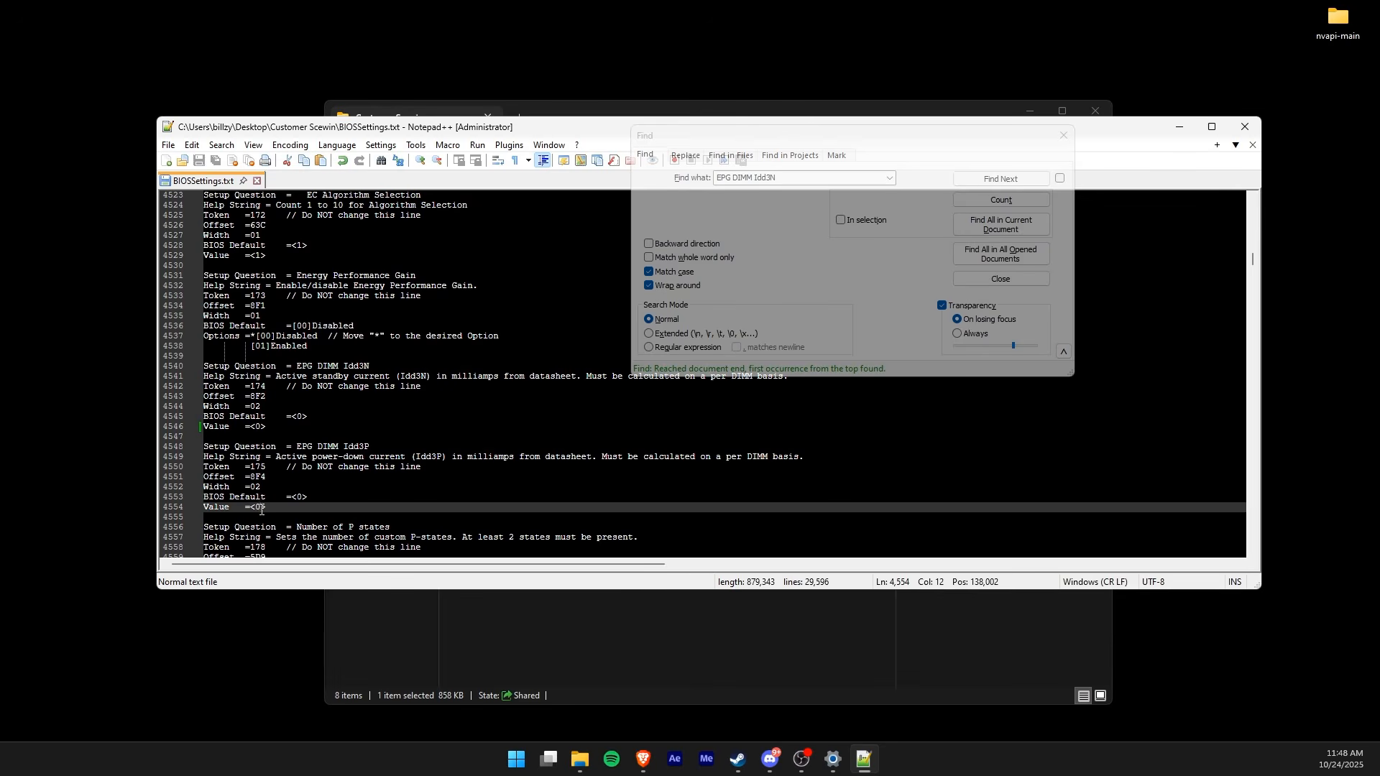
{"action": "left_click_drag", "start_coordinate": [261, 509], "coordinate": [256, 508]}
{"action": "type", "text": "0"}
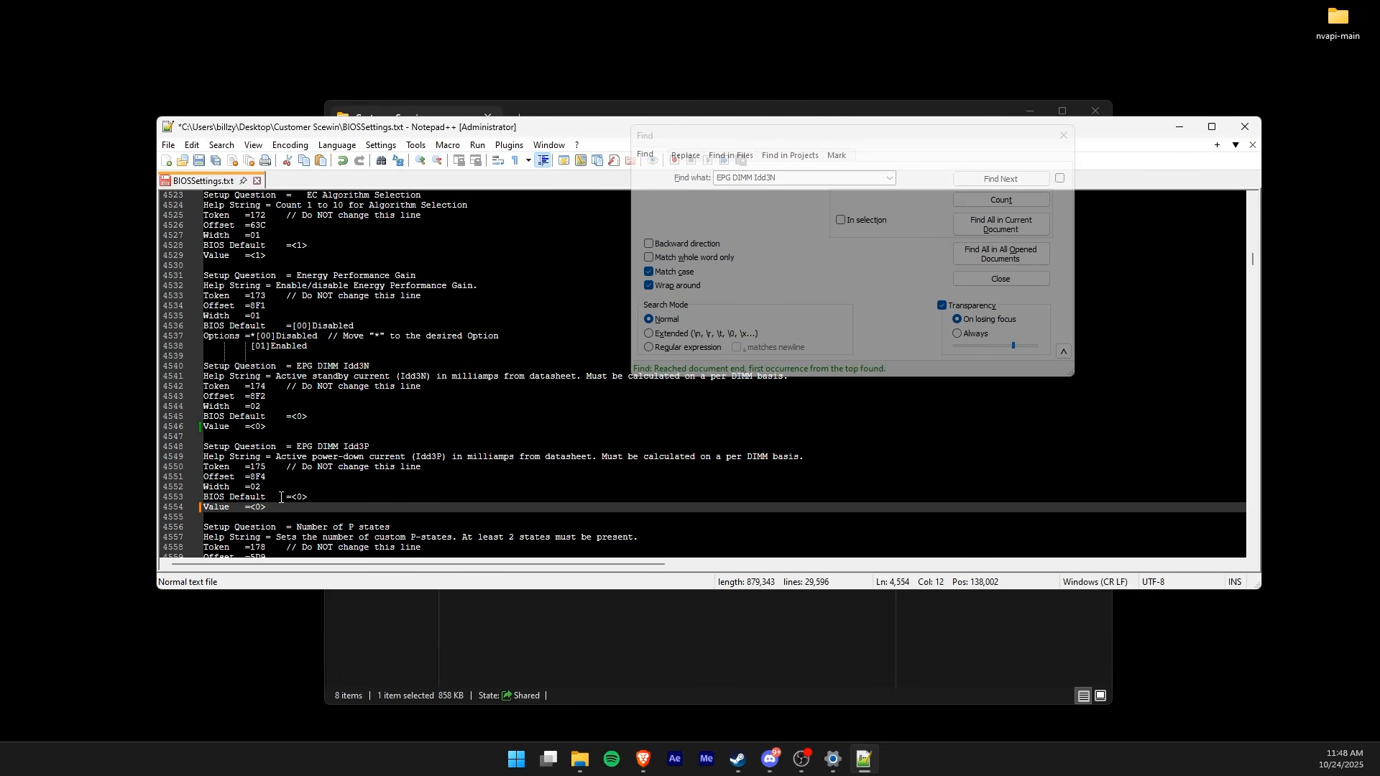
{"action": "key", "text": "ctrl+s"}
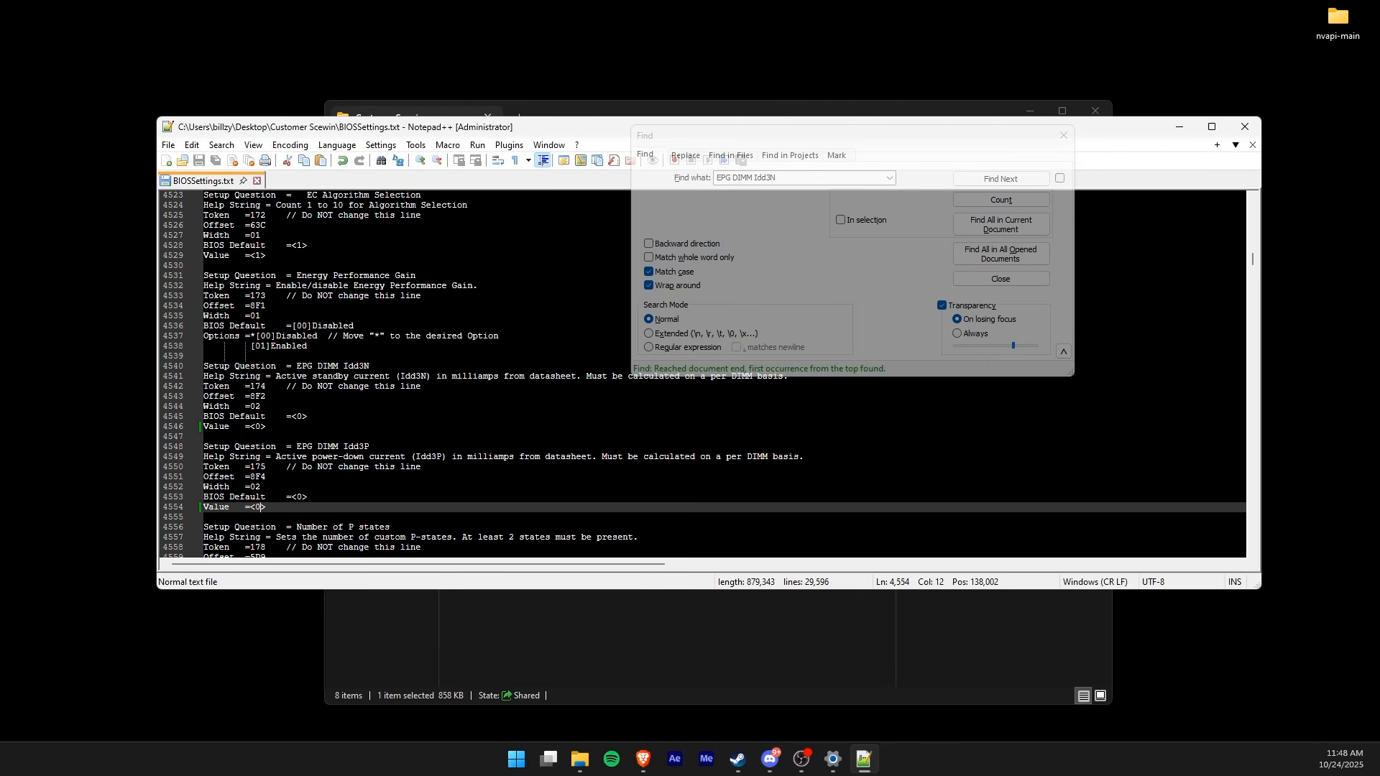
Step: Search the settings file for Energy Efficient P-state
{"action": "key", "text": "alt+Tab"}
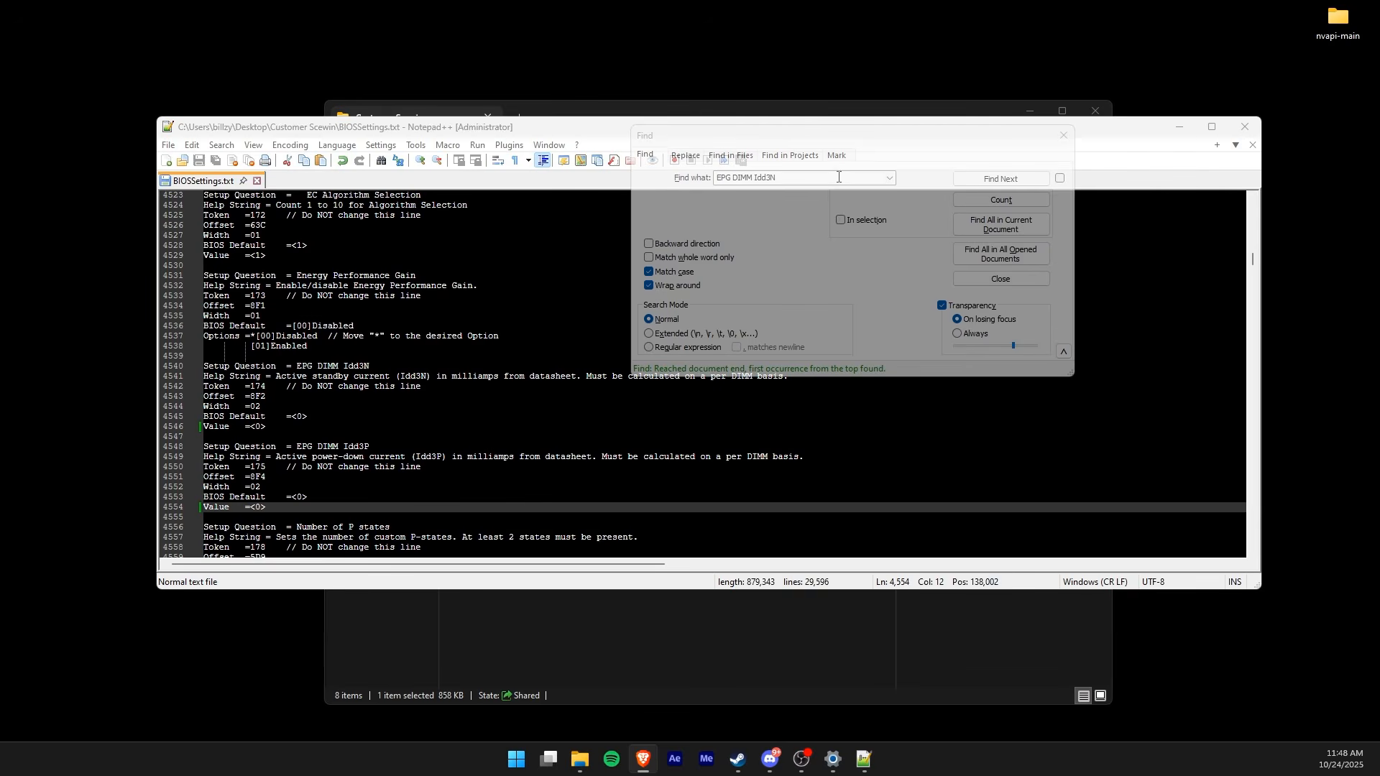
{"action": "left_click_drag", "start_coordinate": [842, 178], "coordinate": [710, 179]}
{"action": "type", "text": "Energy Efficient P-state"}
{"action": "key", "text": "Return"}
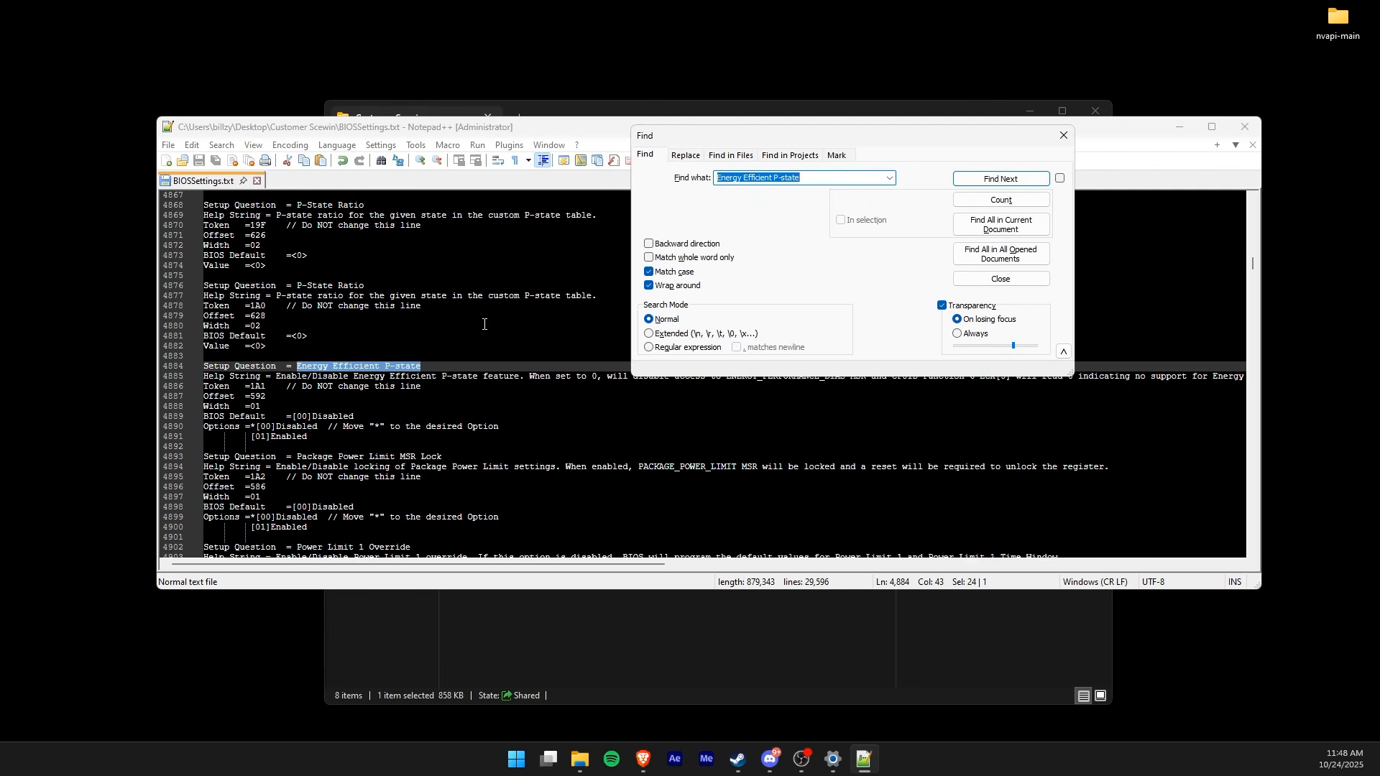
Step: Check which option is selected for the Energy Efficient P-state setting
{"action": "left_click", "coordinate": [253, 439]}
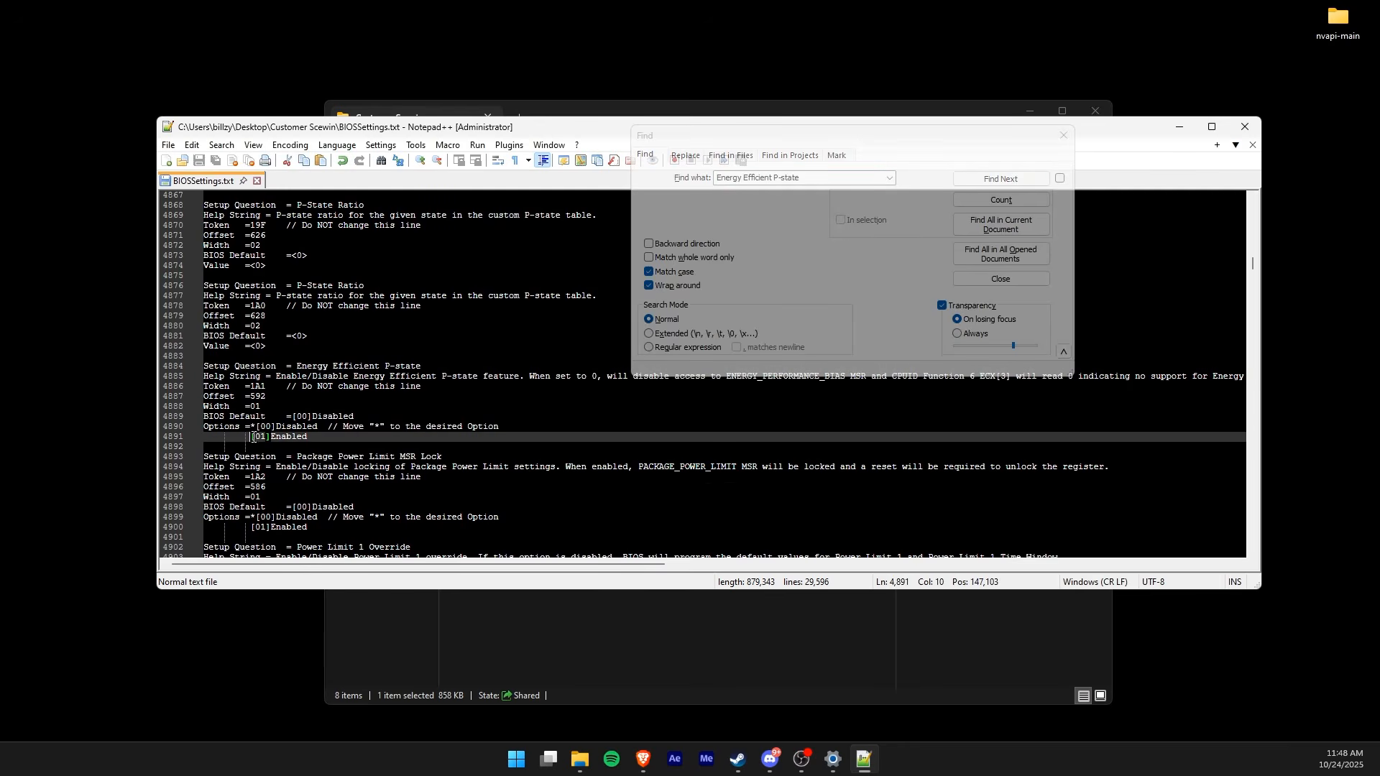
{"action": "left_click", "coordinate": [256, 427]}
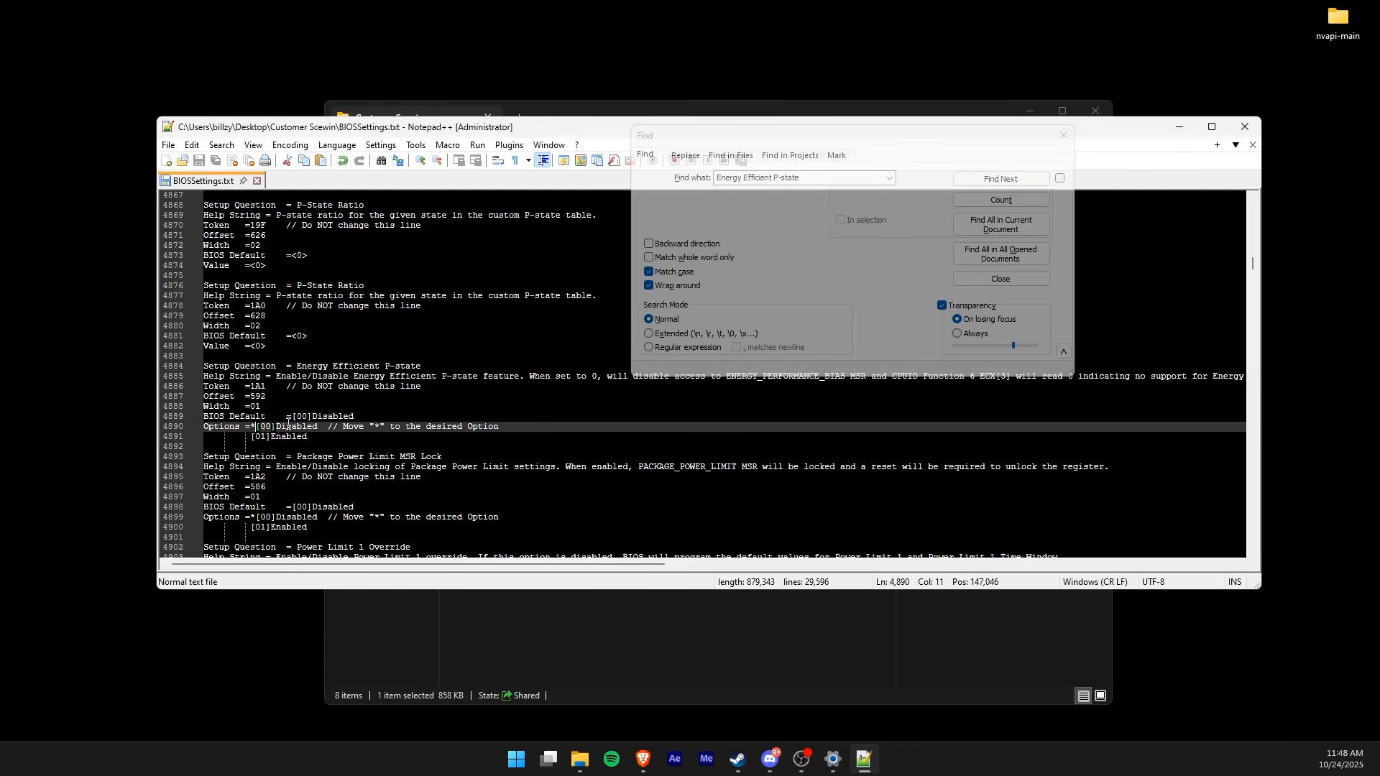
{"action": "left_click", "coordinate": [409, 405]}
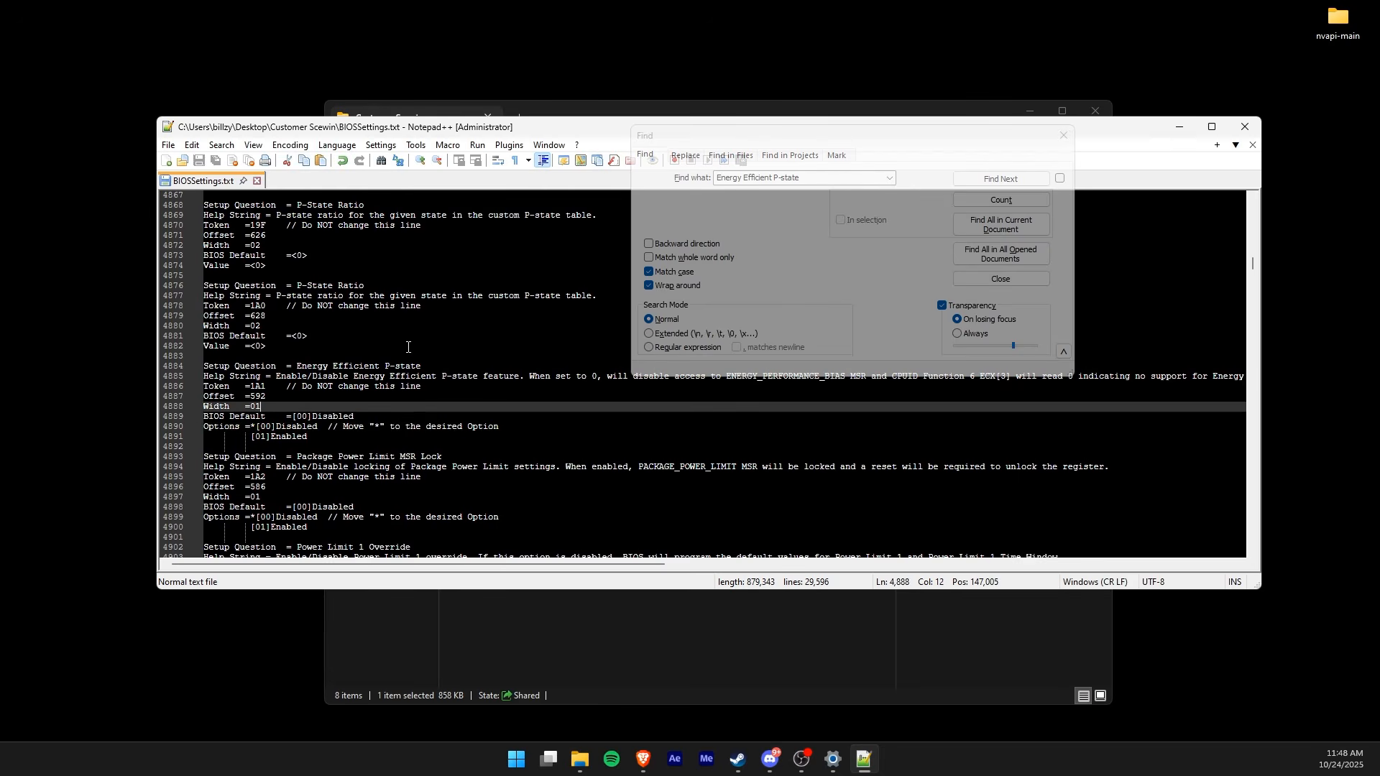
Step: Search the settings file for Energy Performance Gain and check which option is selected
{"action": "key", "text": "alt+Tab"}
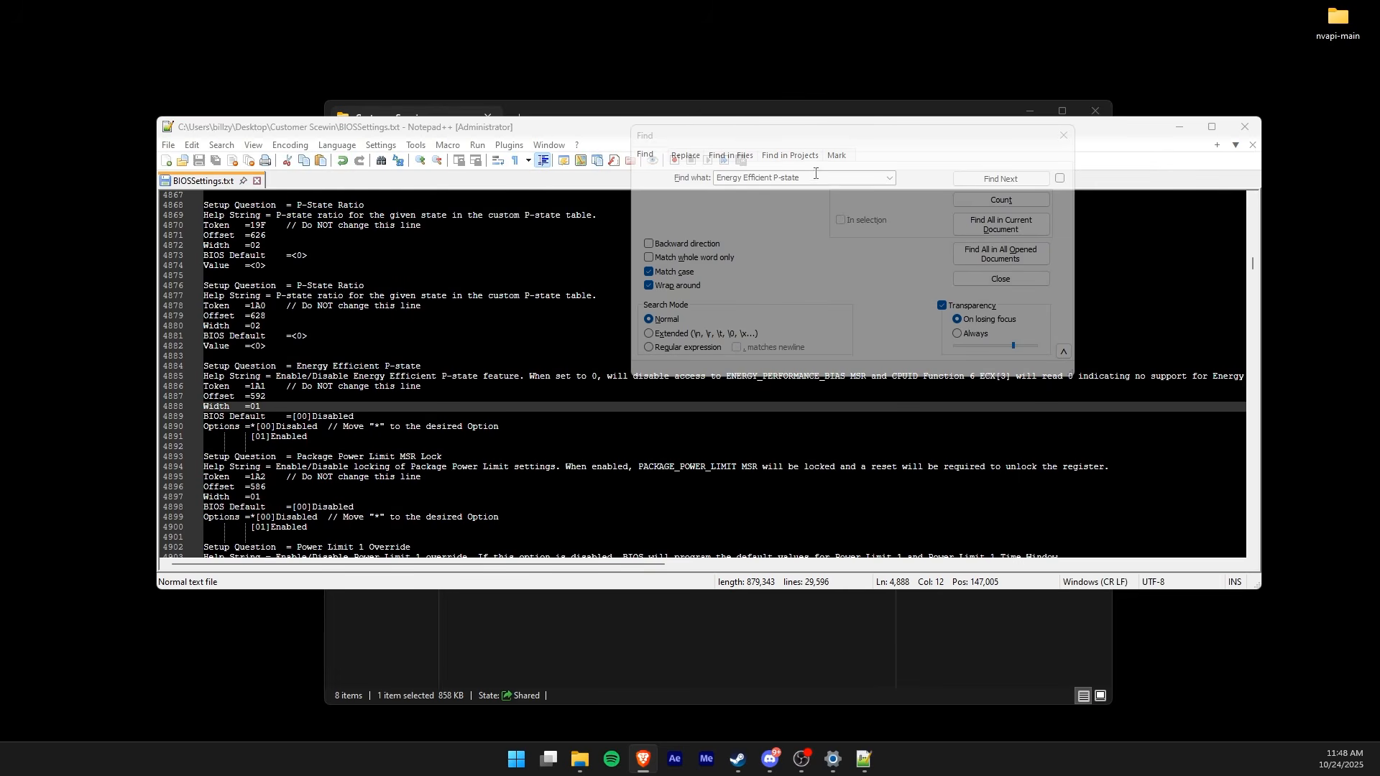
{"action": "key", "text": "alt+Tab"}
{"action": "type", "text": "Energy Performance Gain"}
{"action": "key", "text": "Return"}
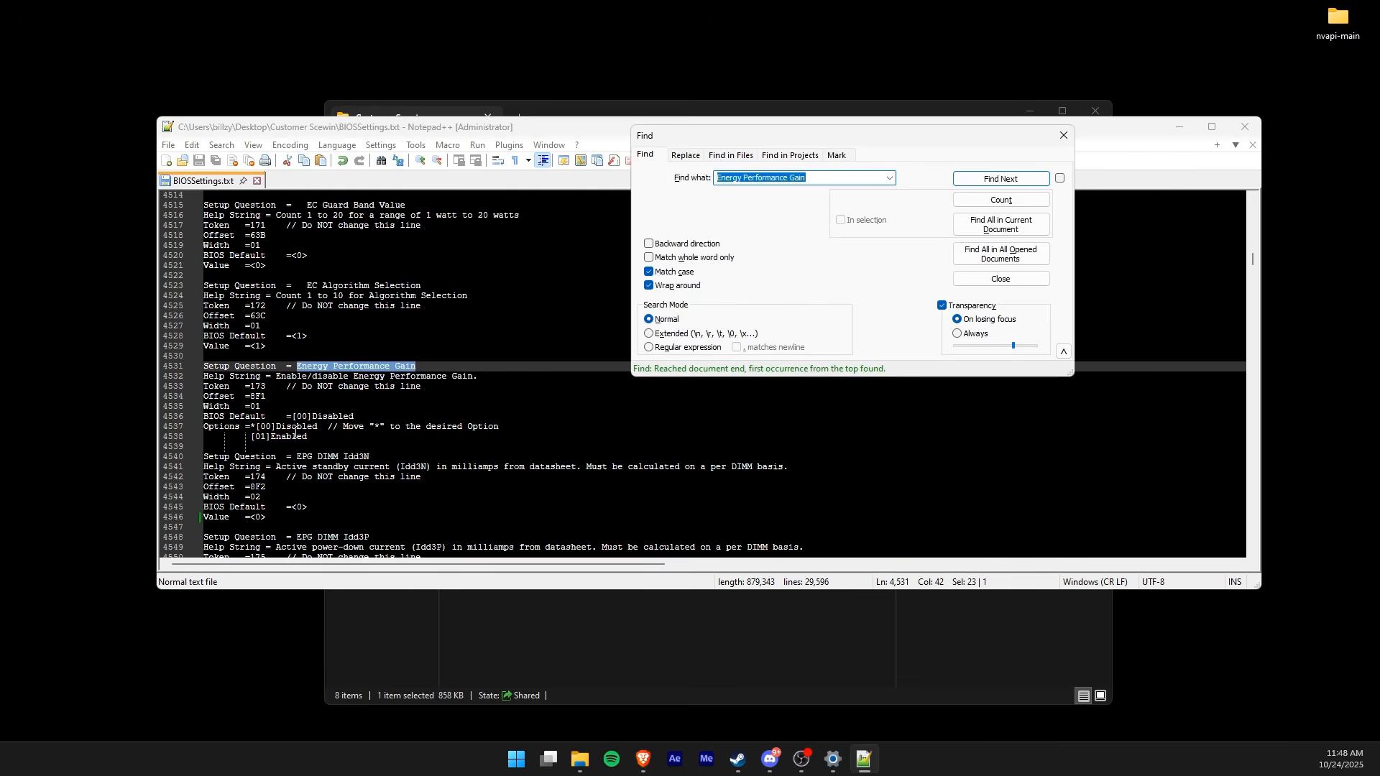
{"action": "left_click", "coordinate": [255, 442]}
{"action": "left_click", "coordinate": [256, 427]}
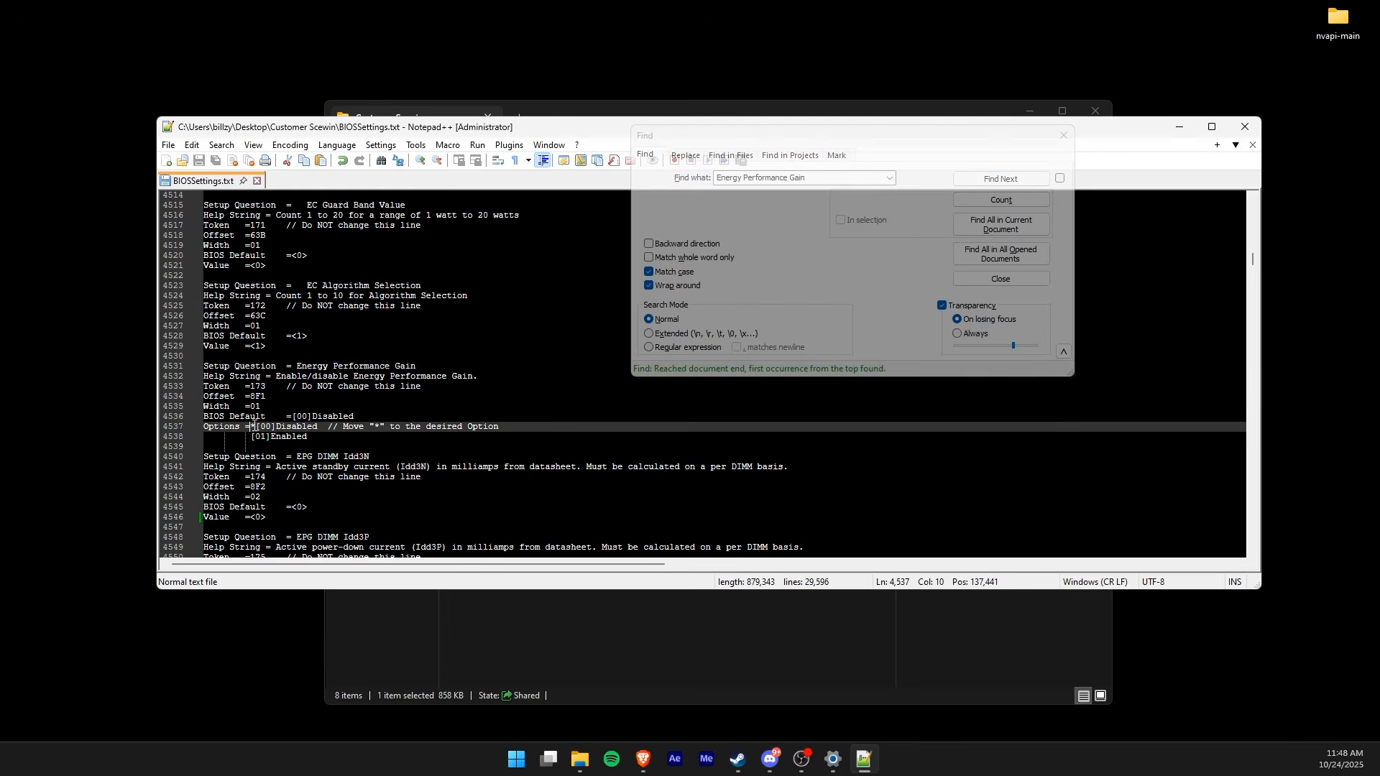
{"action": "left_click", "coordinate": [386, 417]}
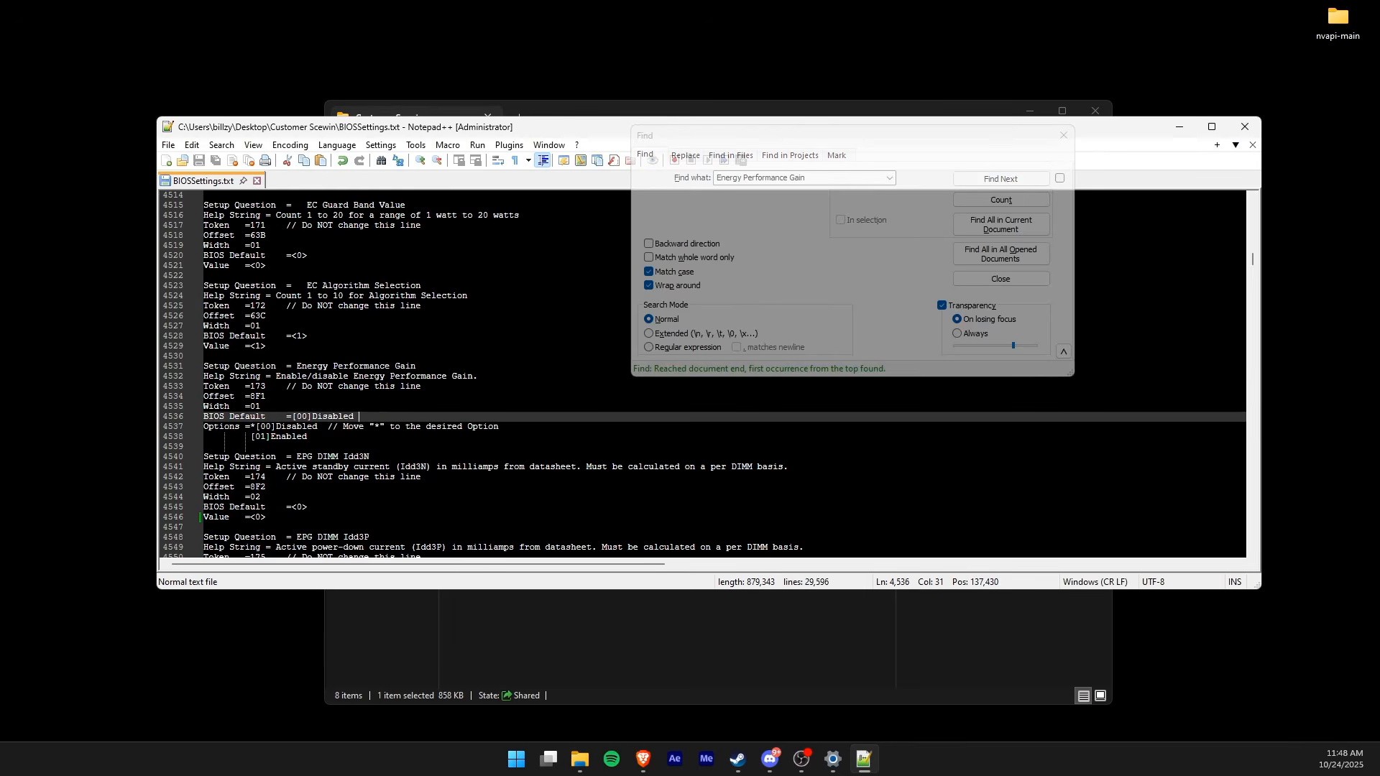
Step: Search the settings file for C6 DRAM
{"action": "key", "text": "alt+Tab"}
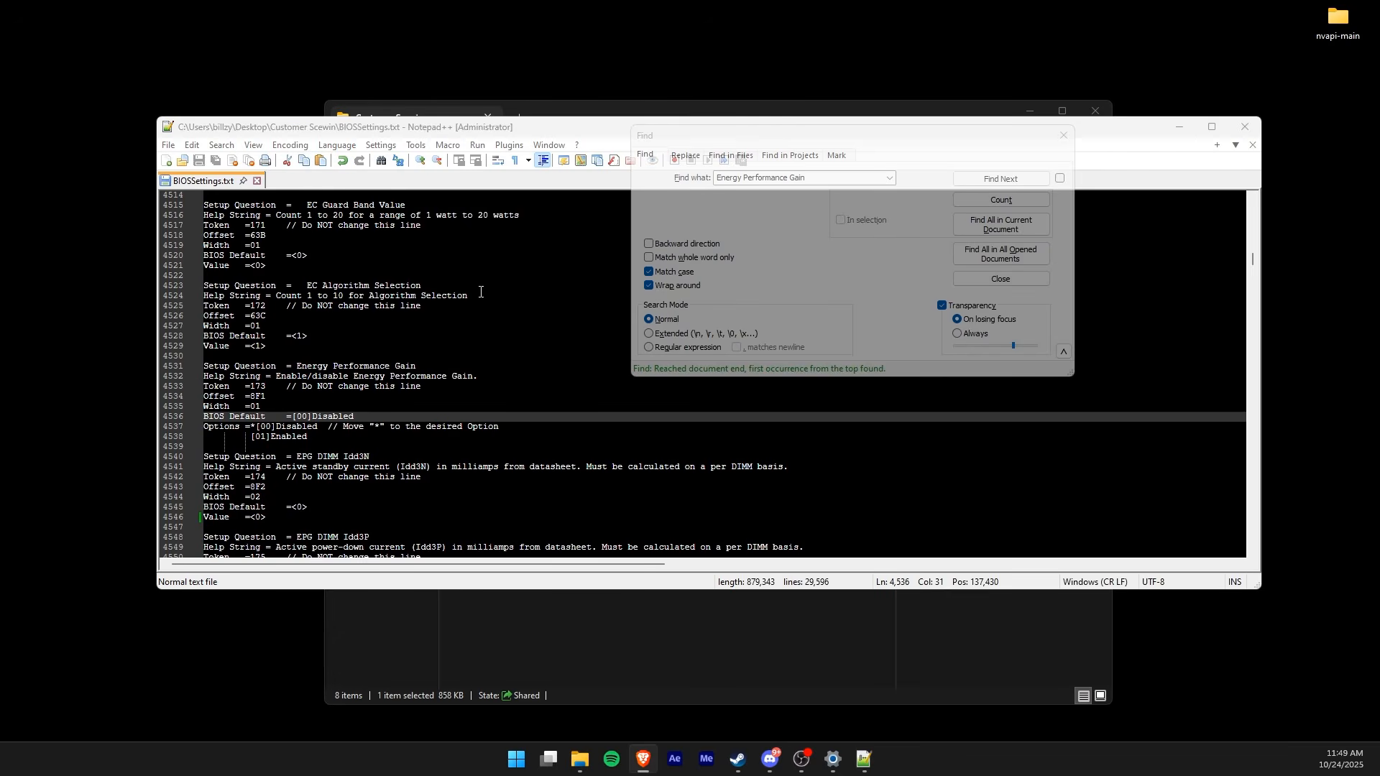
{"action": "left_click_drag", "start_coordinate": [811, 179], "coordinate": [707, 180]}
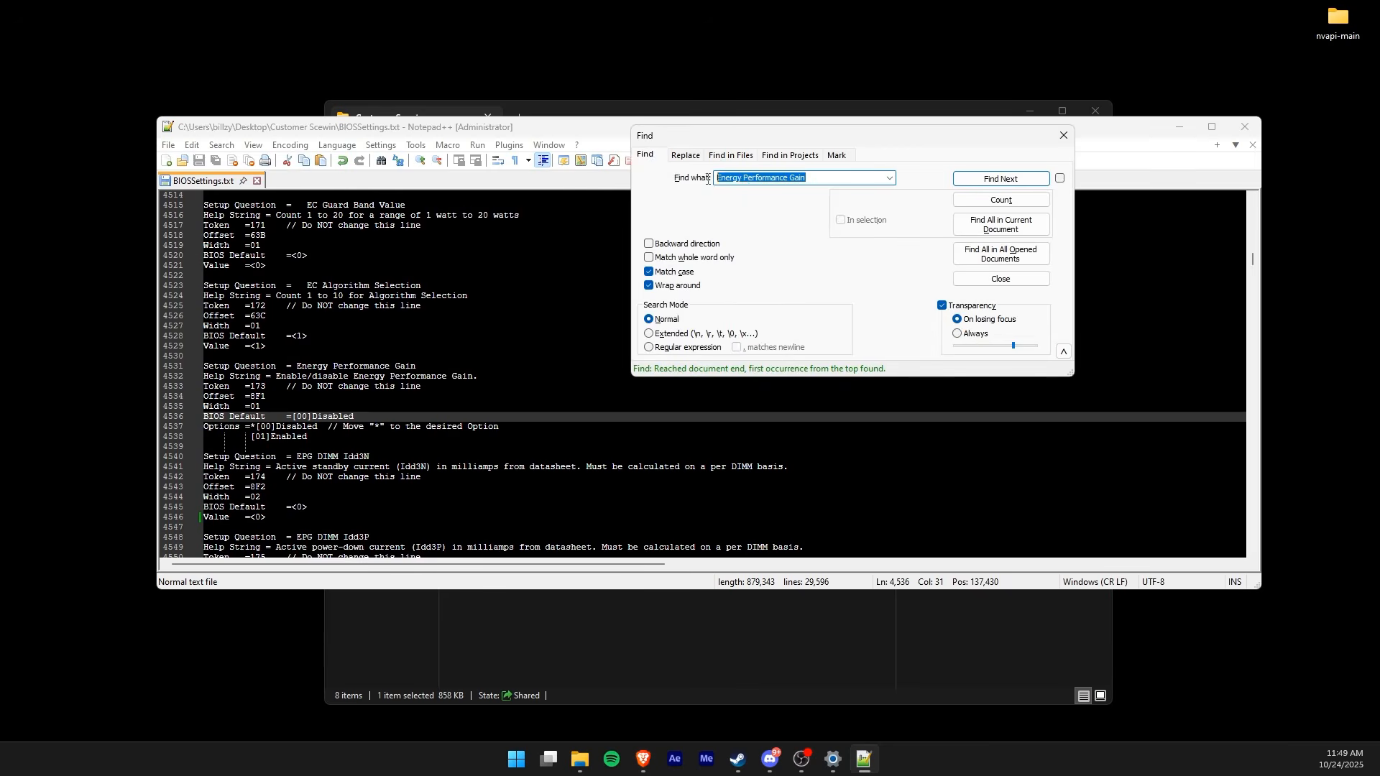
{"action": "type", "text": "C6 DRAM"}
{"action": "key", "text": "Return"}
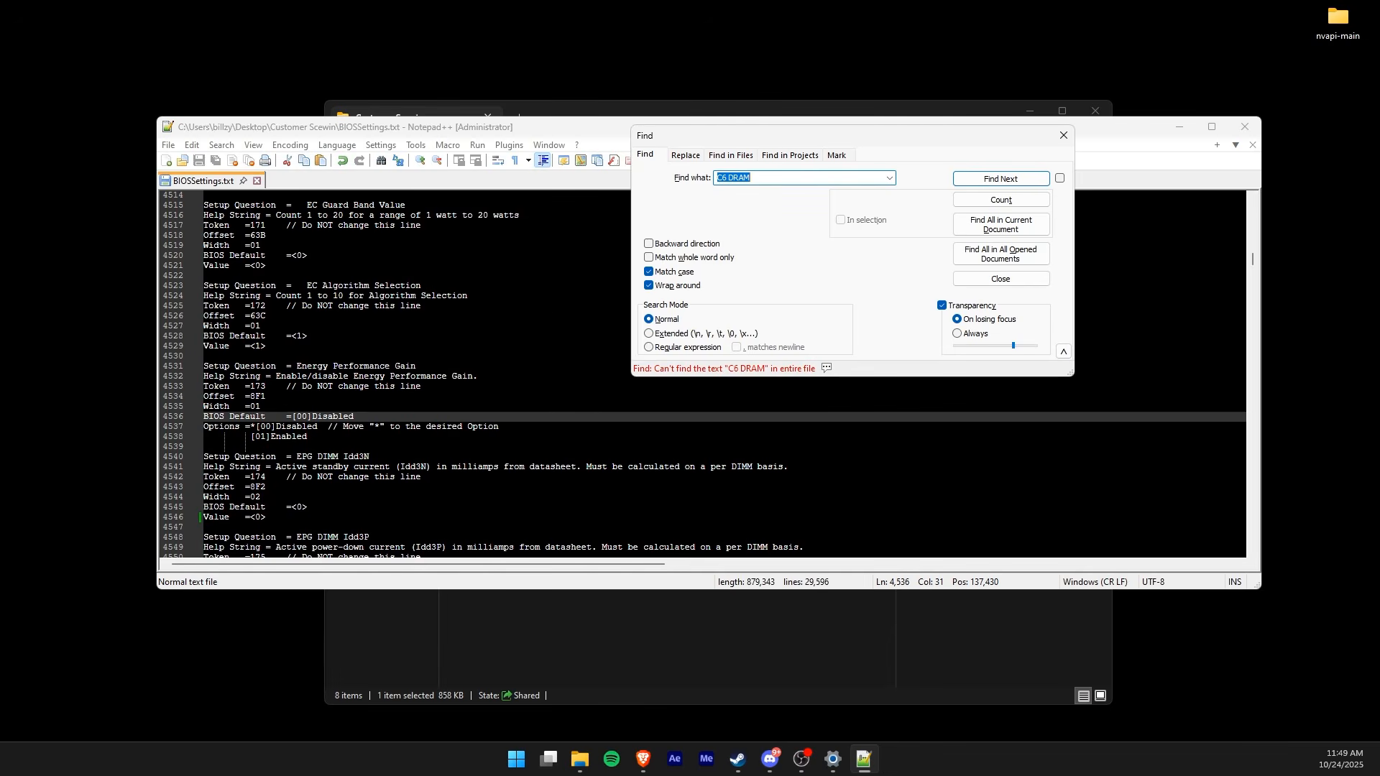
Step: Search the settings file for Power Gating
{"action": "key", "text": "alt+Tab"}
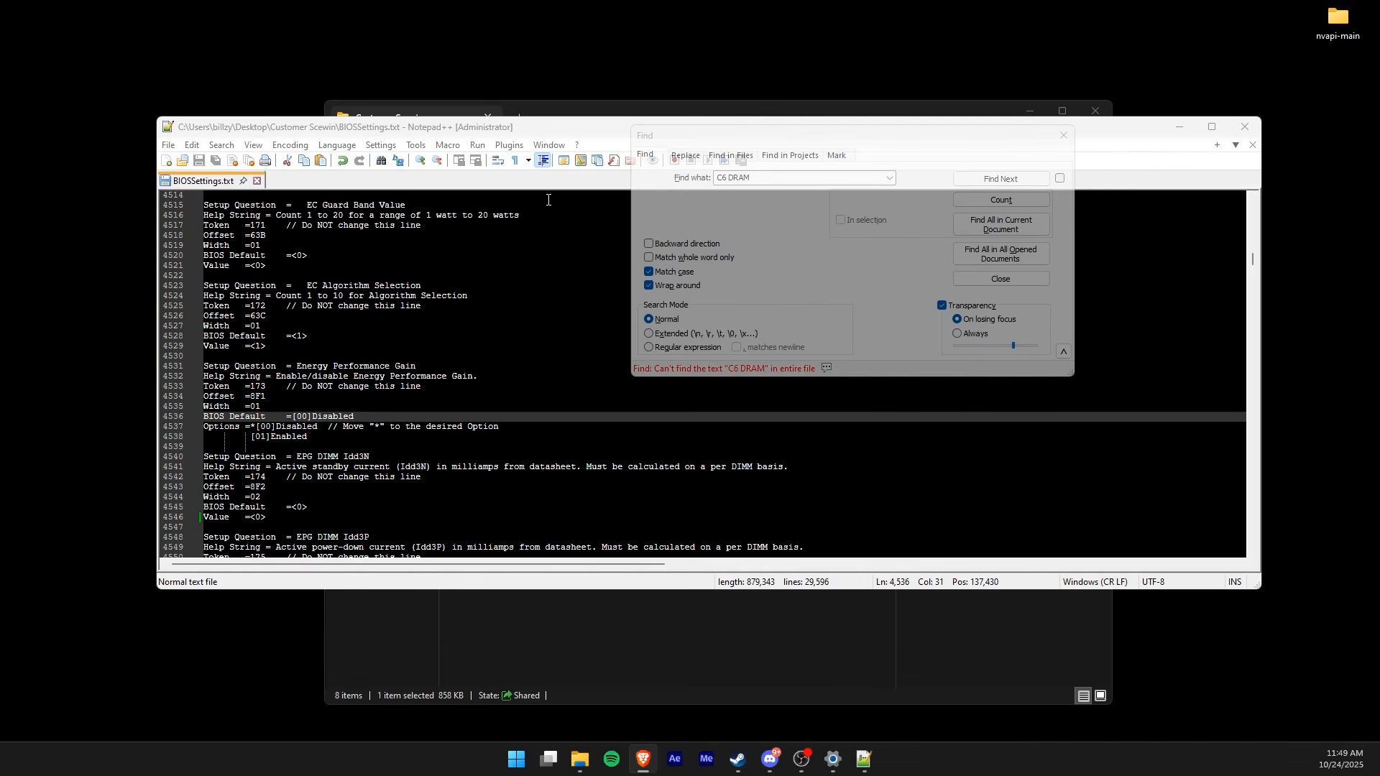
{"action": "key", "text": "alt+Tab"}
{"action": "type", "text": "Power Gating"}
{"action": "key", "text": "Return"}
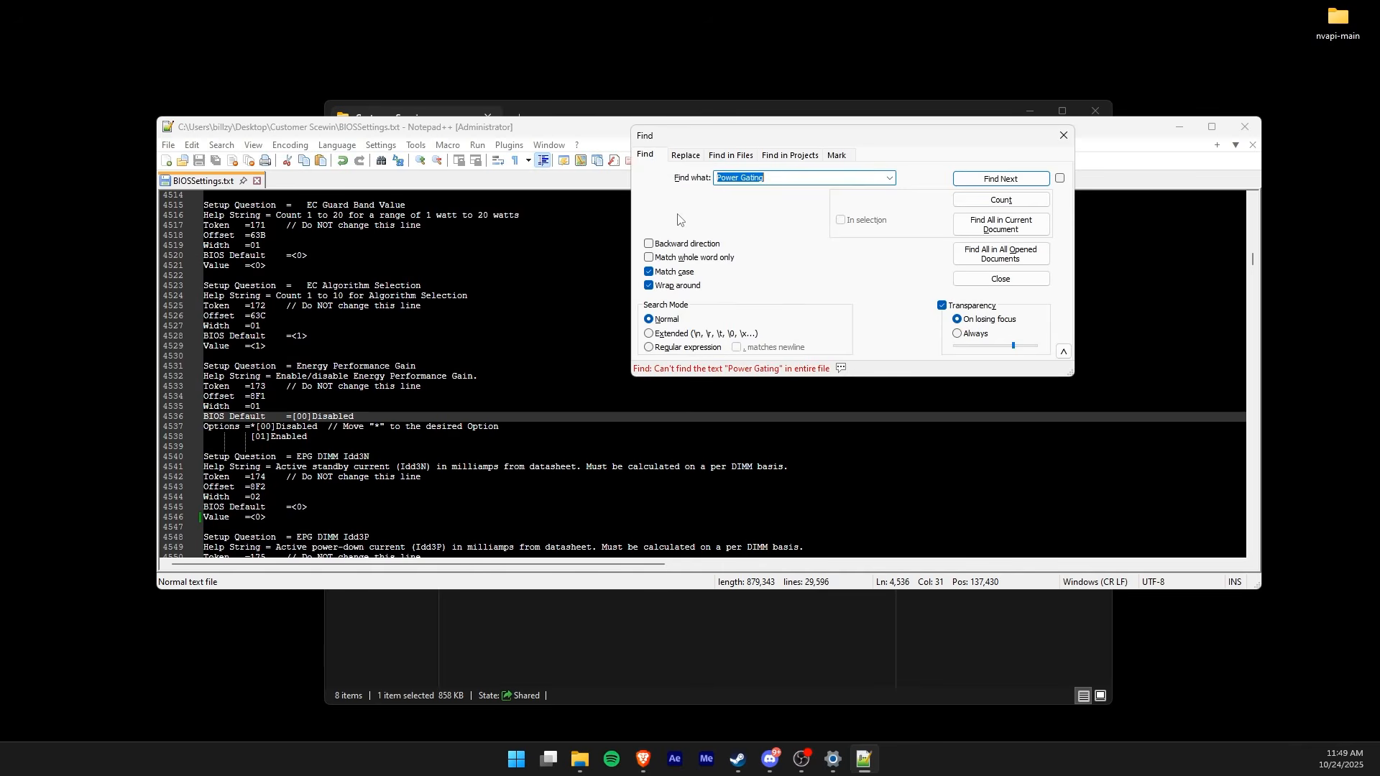
Step: Turn off case matching and search the settings file for URR
{"action": "left_click", "coordinate": [675, 271]}
{"action": "key", "text": "alt+Tab"}
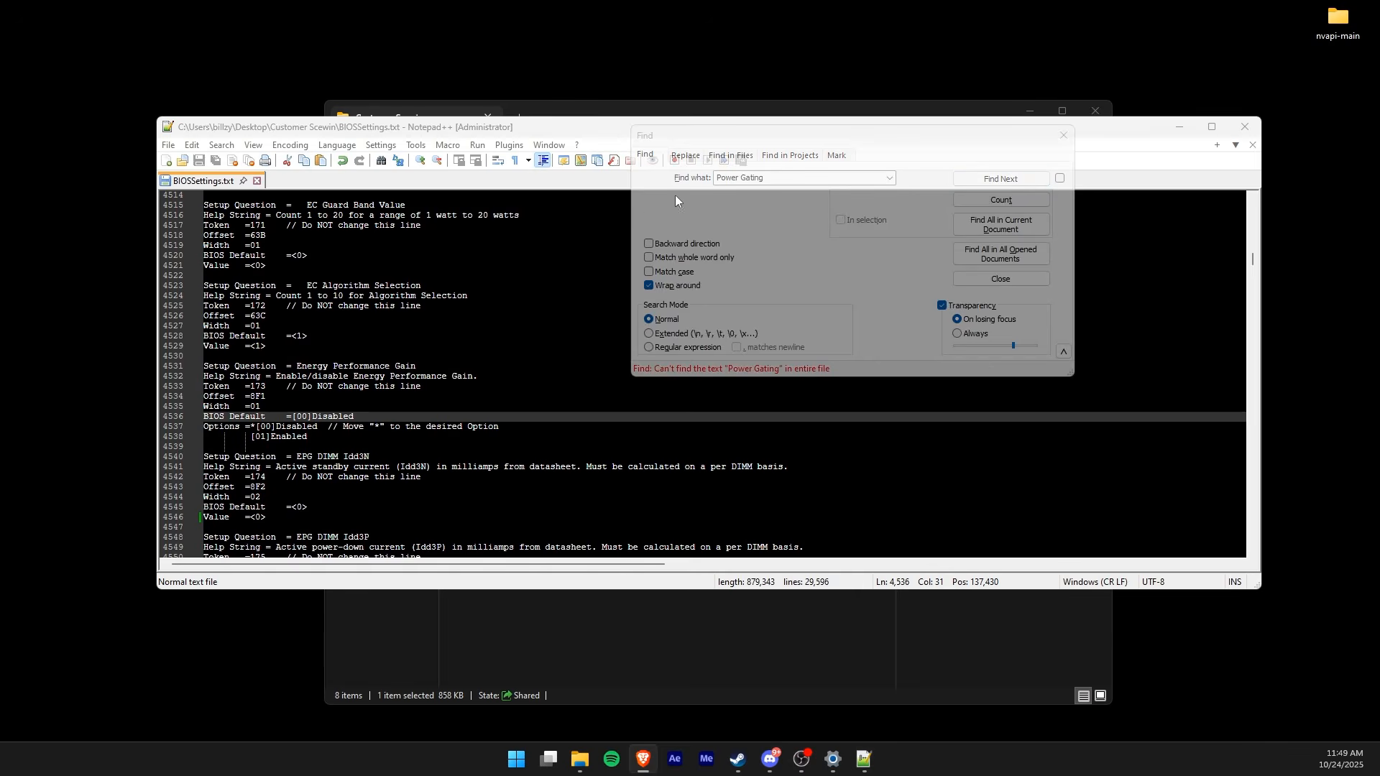
{"action": "key", "text": "alt+Tab"}
{"action": "type", "text": "URR"}
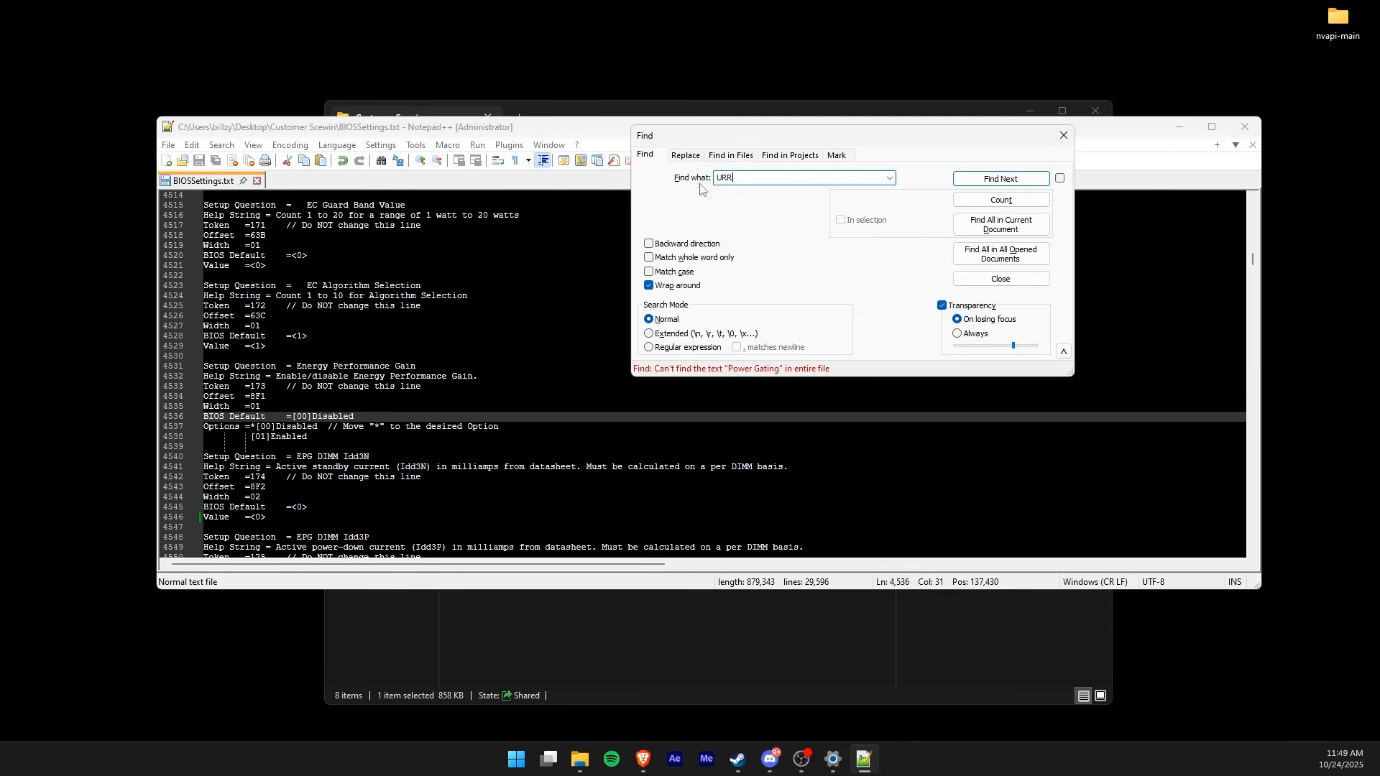
{"action": "key", "text": "Return"}
{"action": "key", "text": "Return"}
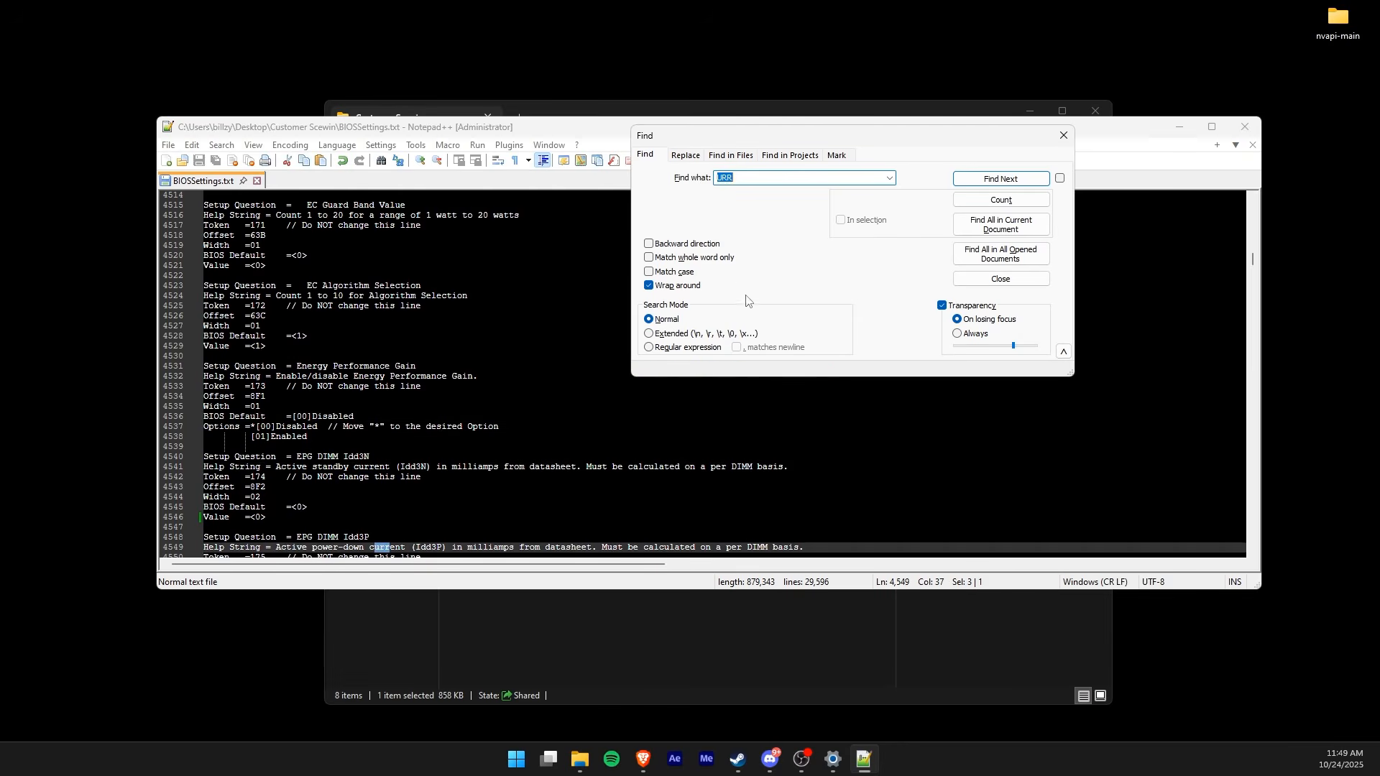
Step: Turn case matching back on and go through the URR entries, checking the option selected in each
{"action": "left_click", "coordinate": [662, 279]}
{"action": "left_click", "coordinate": [785, 178]}
{"action": "key", "text": "Return"}
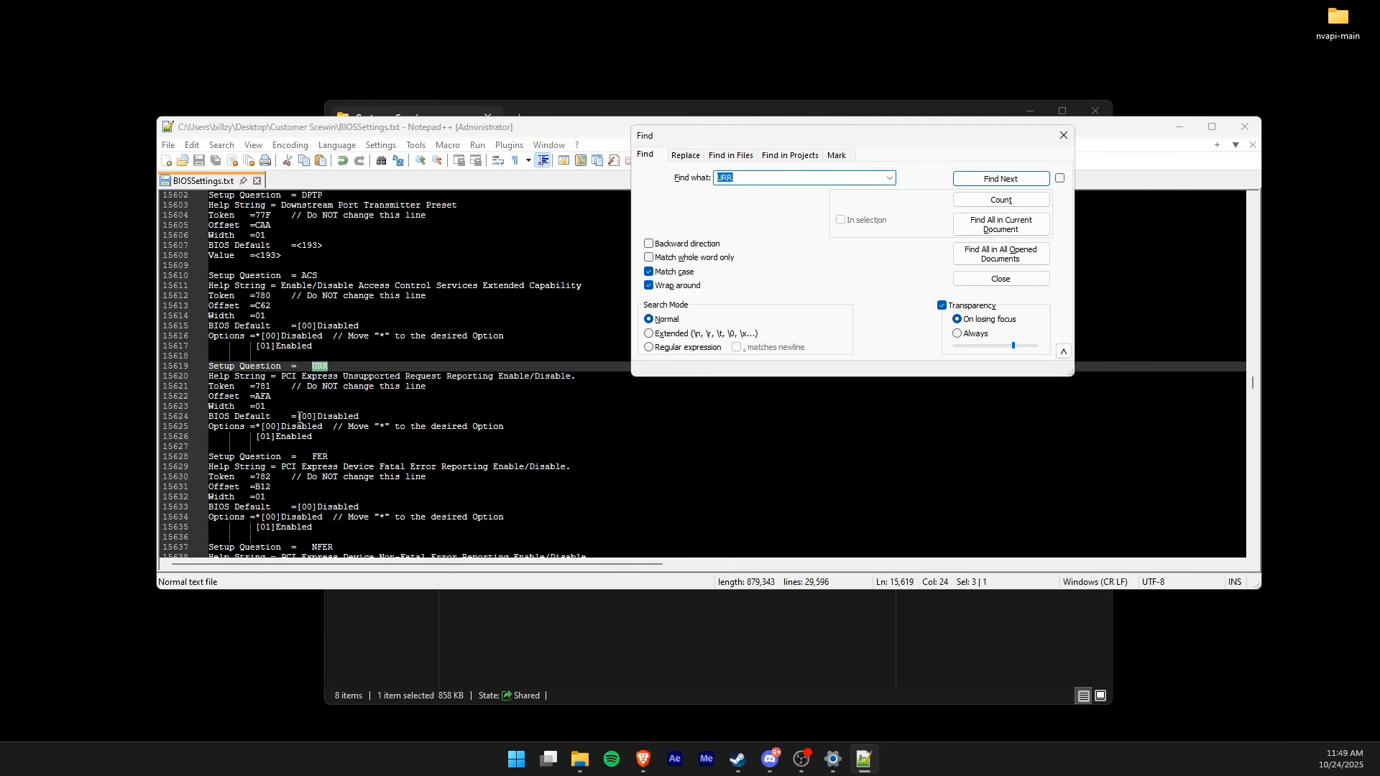
{"action": "left_click", "coordinate": [969, 182]}
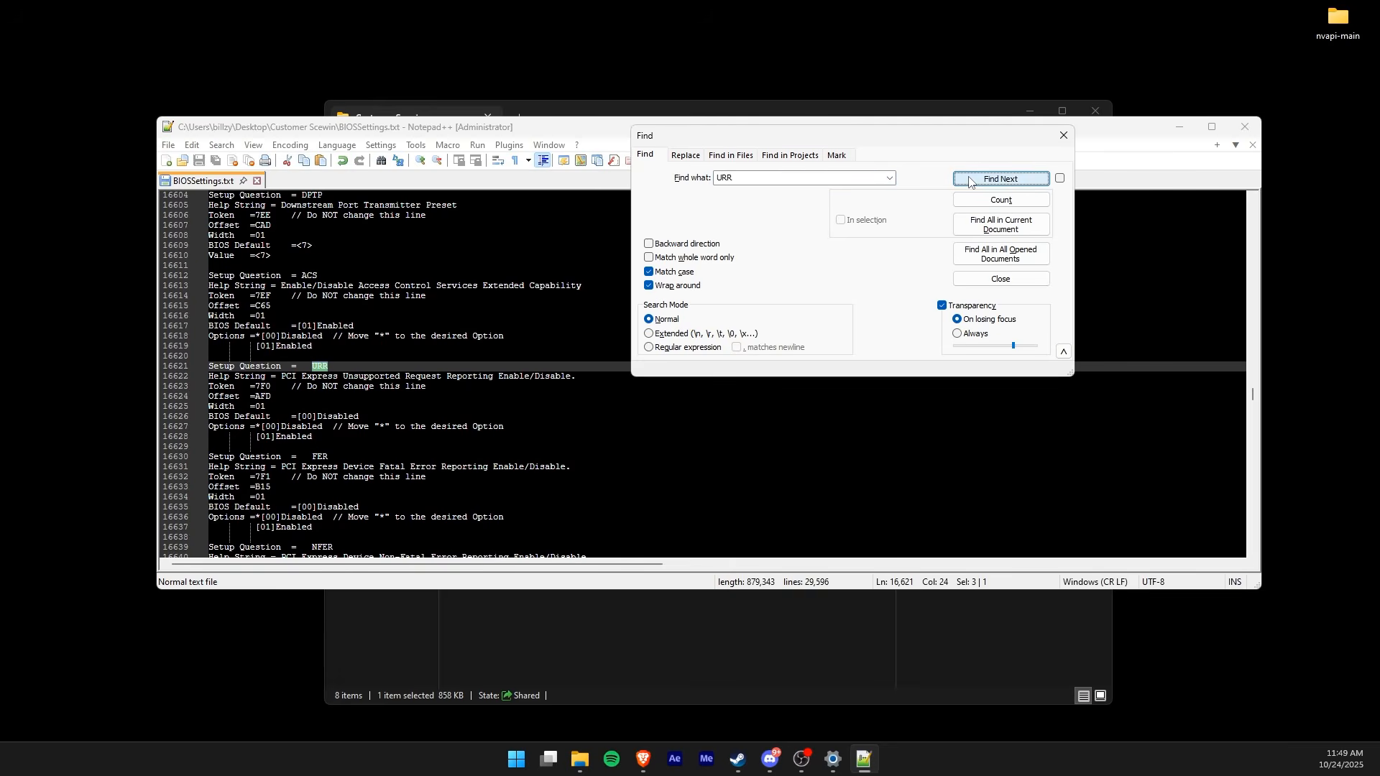
{"action": "left_click", "coordinate": [970, 182]}
{"action": "left_click", "coordinate": [969, 182]}
{"action": "left_click", "coordinate": [969, 182]}
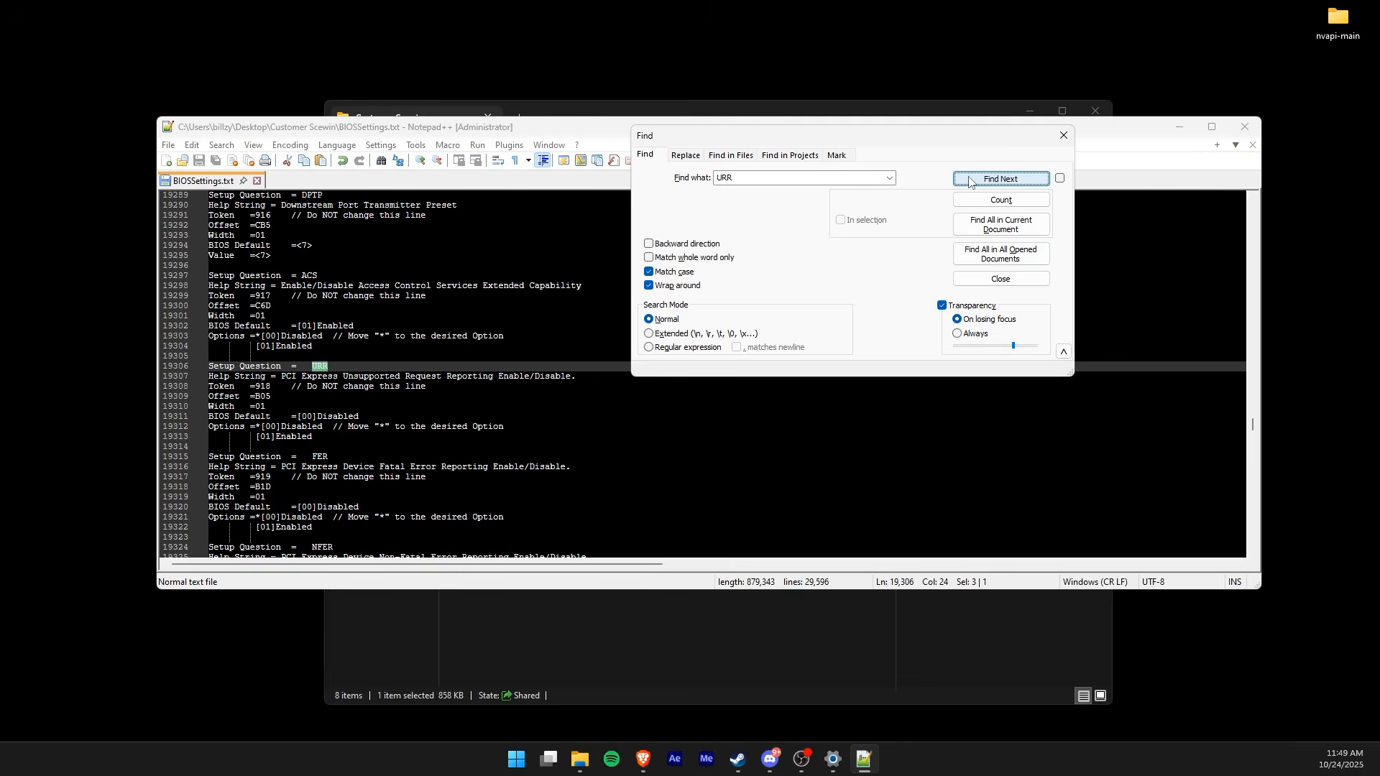
{"action": "left_click", "coordinate": [970, 181]}
{"action": "left_click", "coordinate": [970, 182]}
{"action": "left_click", "coordinate": [969, 182]}
{"action": "left_click", "coordinate": [970, 181]}
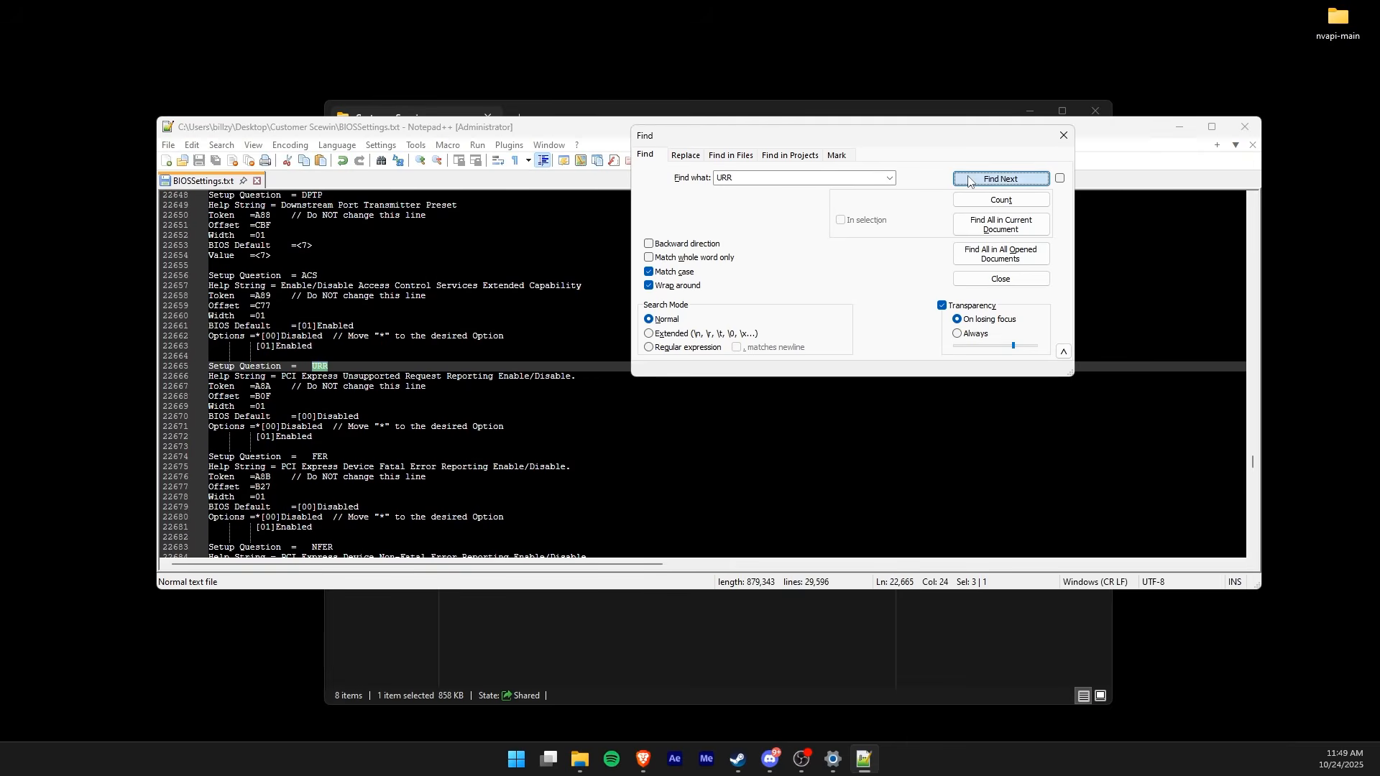
{"action": "left_click", "coordinate": [970, 182]}
{"action": "left_click", "coordinate": [970, 182]}
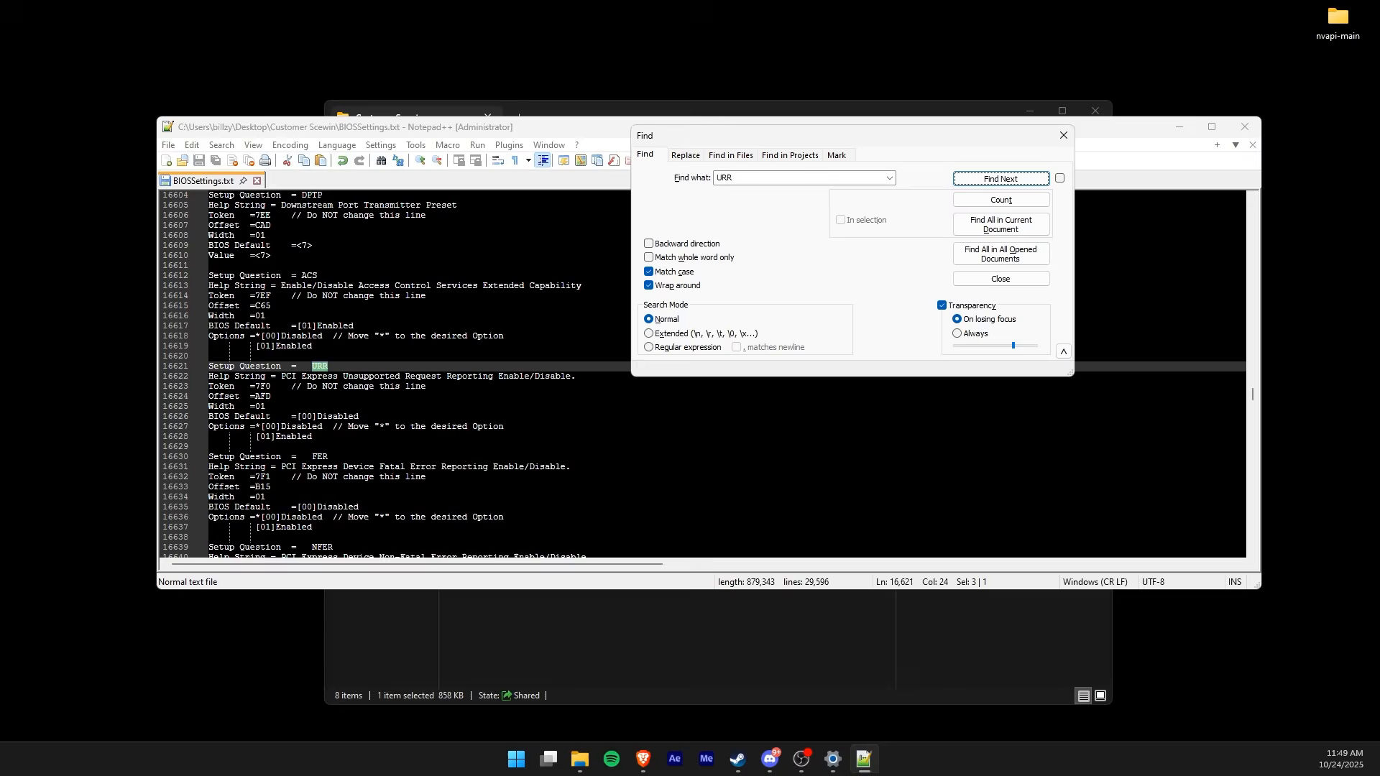
Step: Search the settings file for FER and check the selected option in the matching entries
{"action": "key", "text": "alt+Tab"}
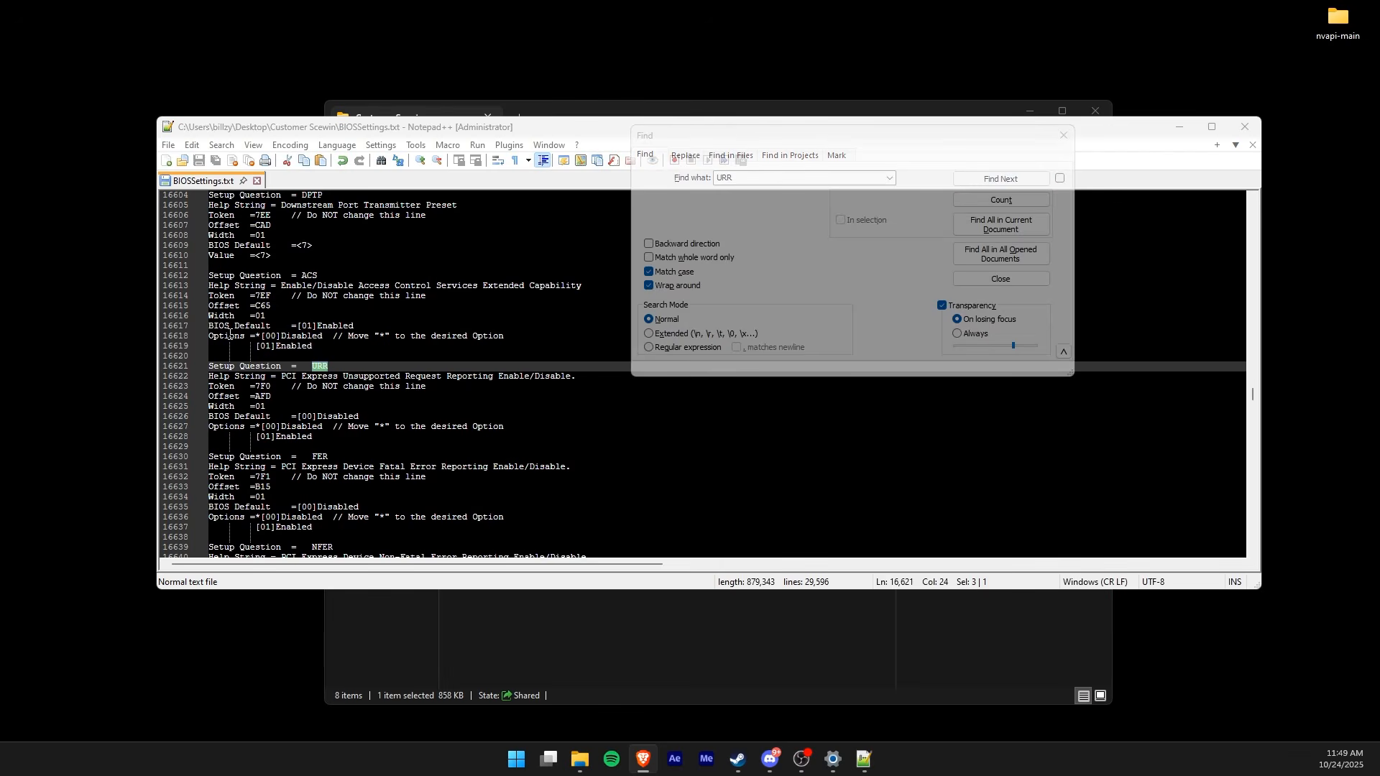
{"action": "double_click", "coordinate": [772, 179]}
{"action": "type", "text": "FER"}
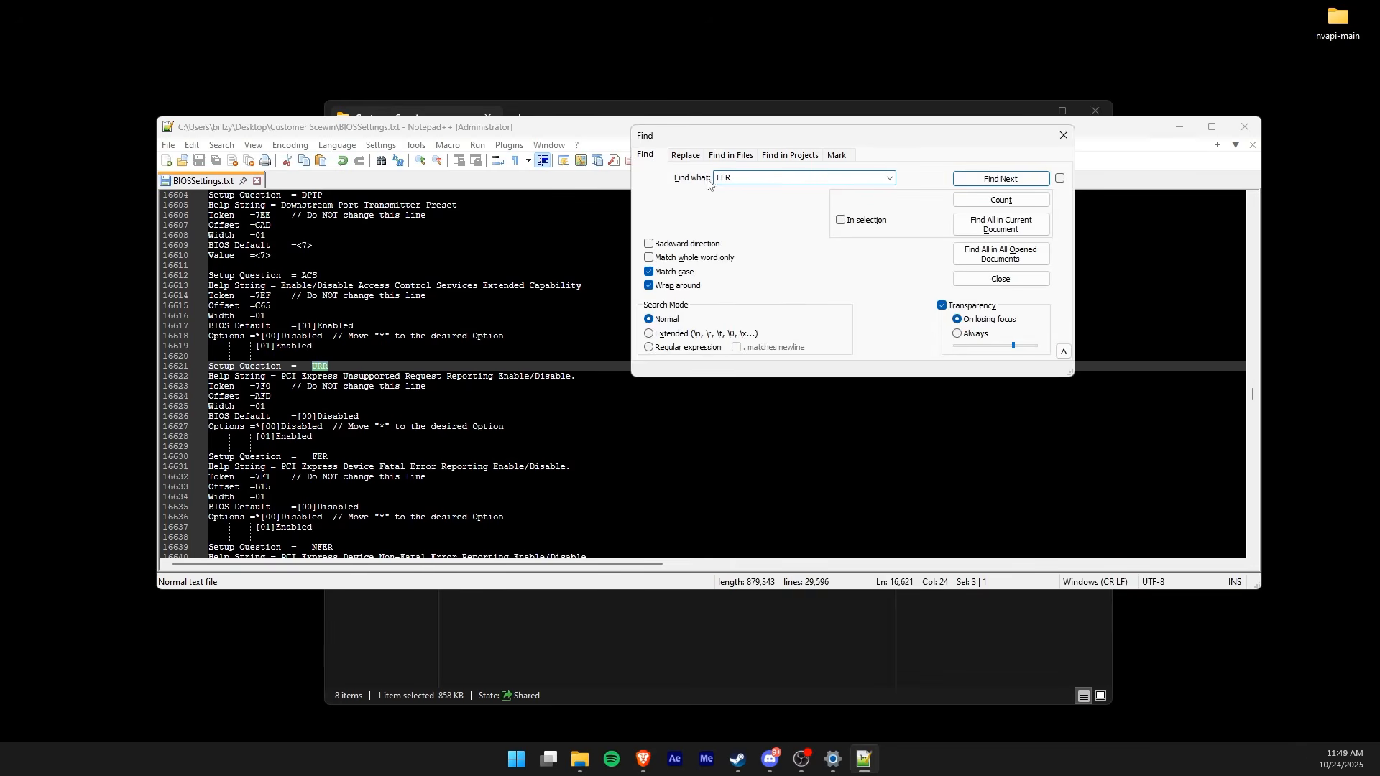
{"action": "key", "text": "Return"}
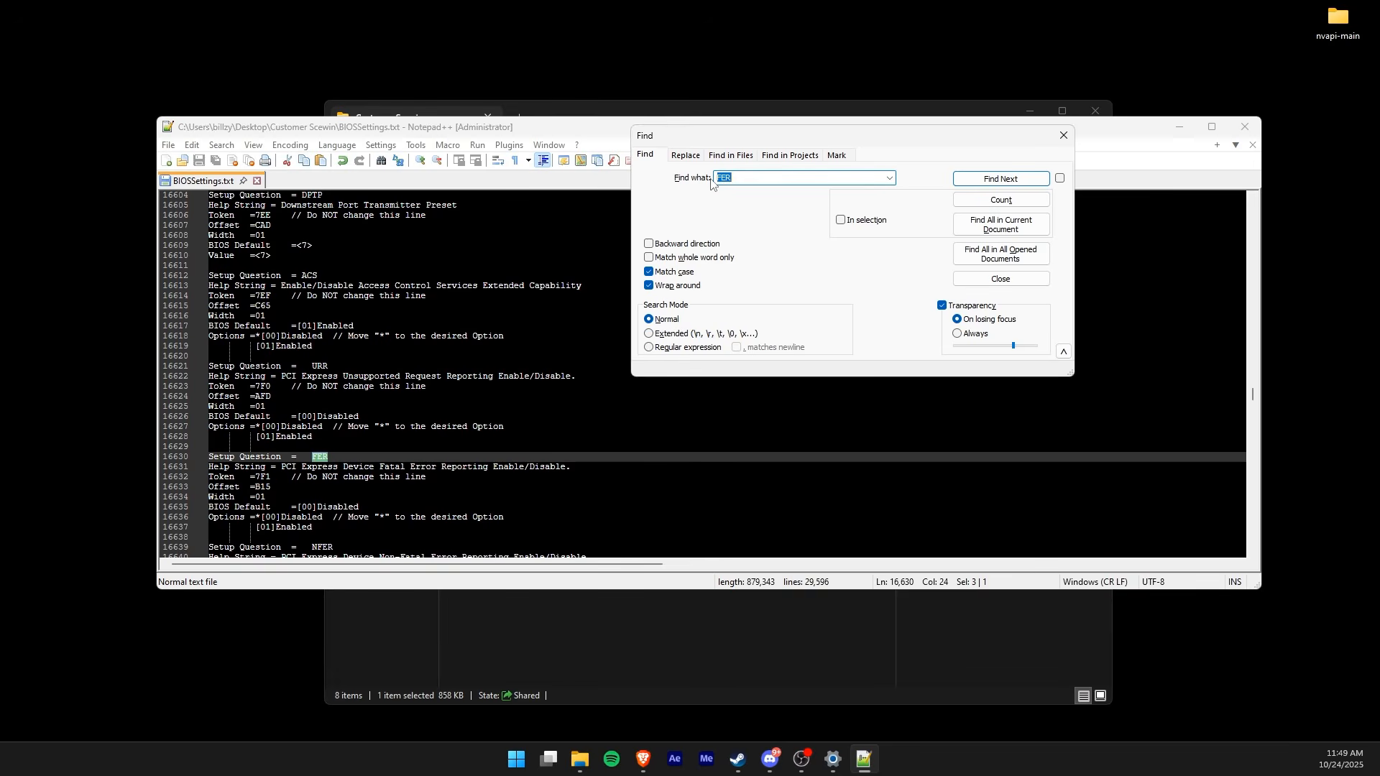
{"action": "scroll", "coordinate": [340, 483], "scroll_direction": "down", "scroll_amount": 1}
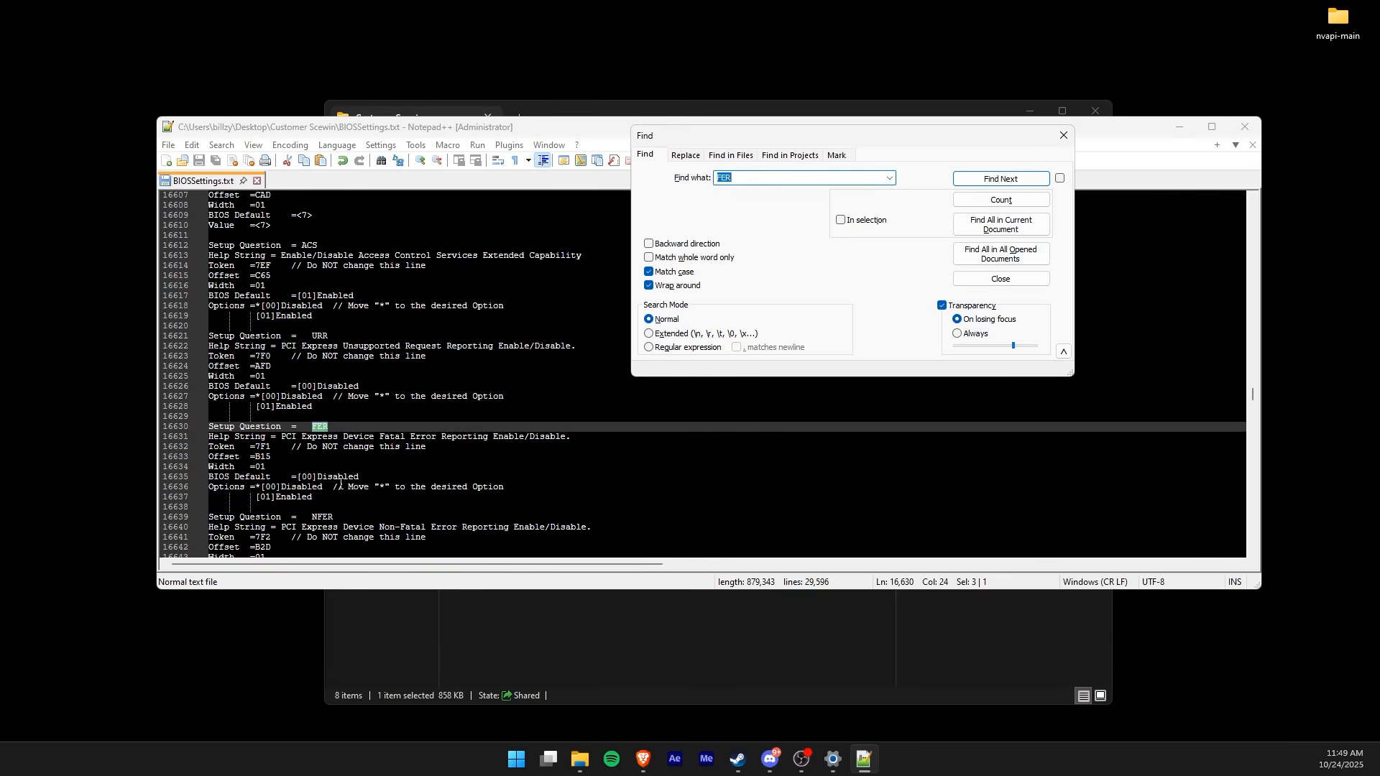
{"action": "scroll", "coordinate": [341, 485], "scroll_direction": "down", "scroll_amount": 1}
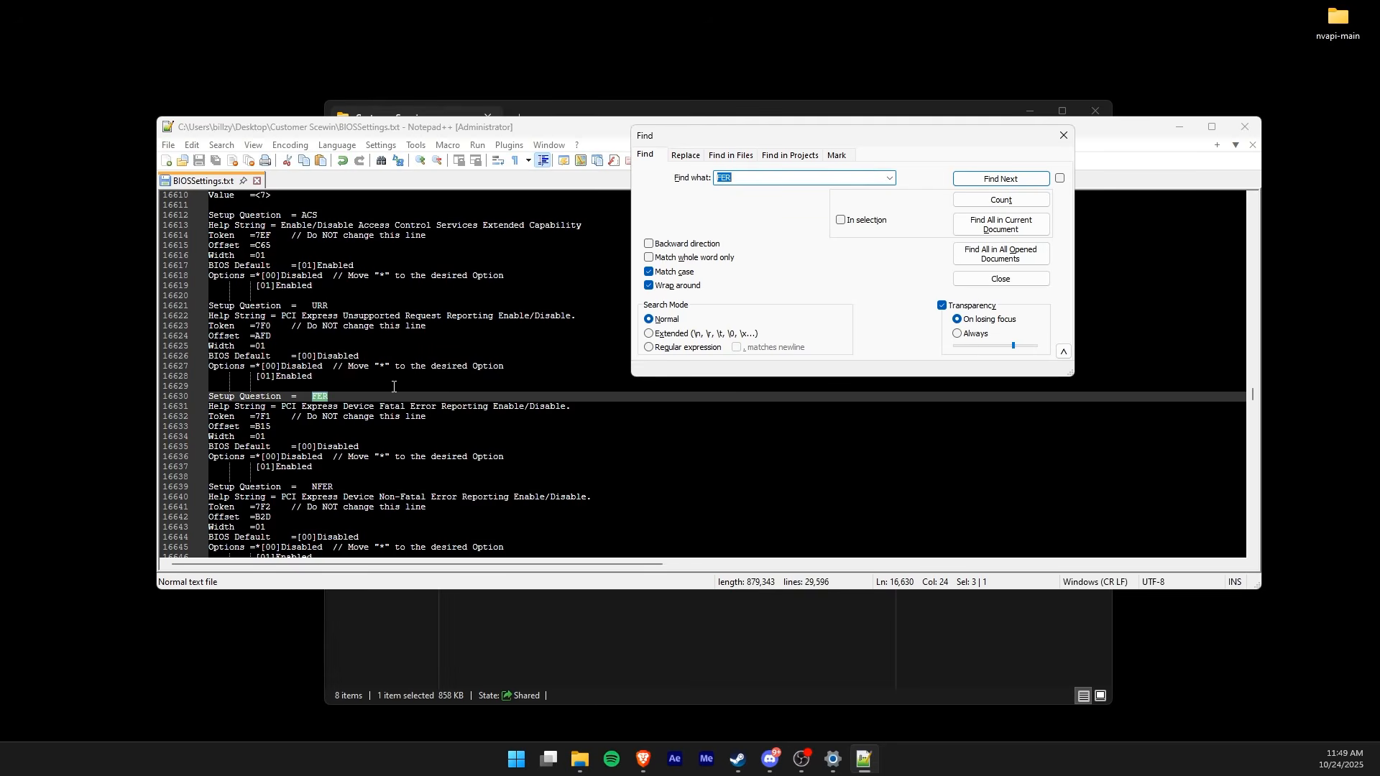
{"action": "left_click", "coordinate": [992, 180]}
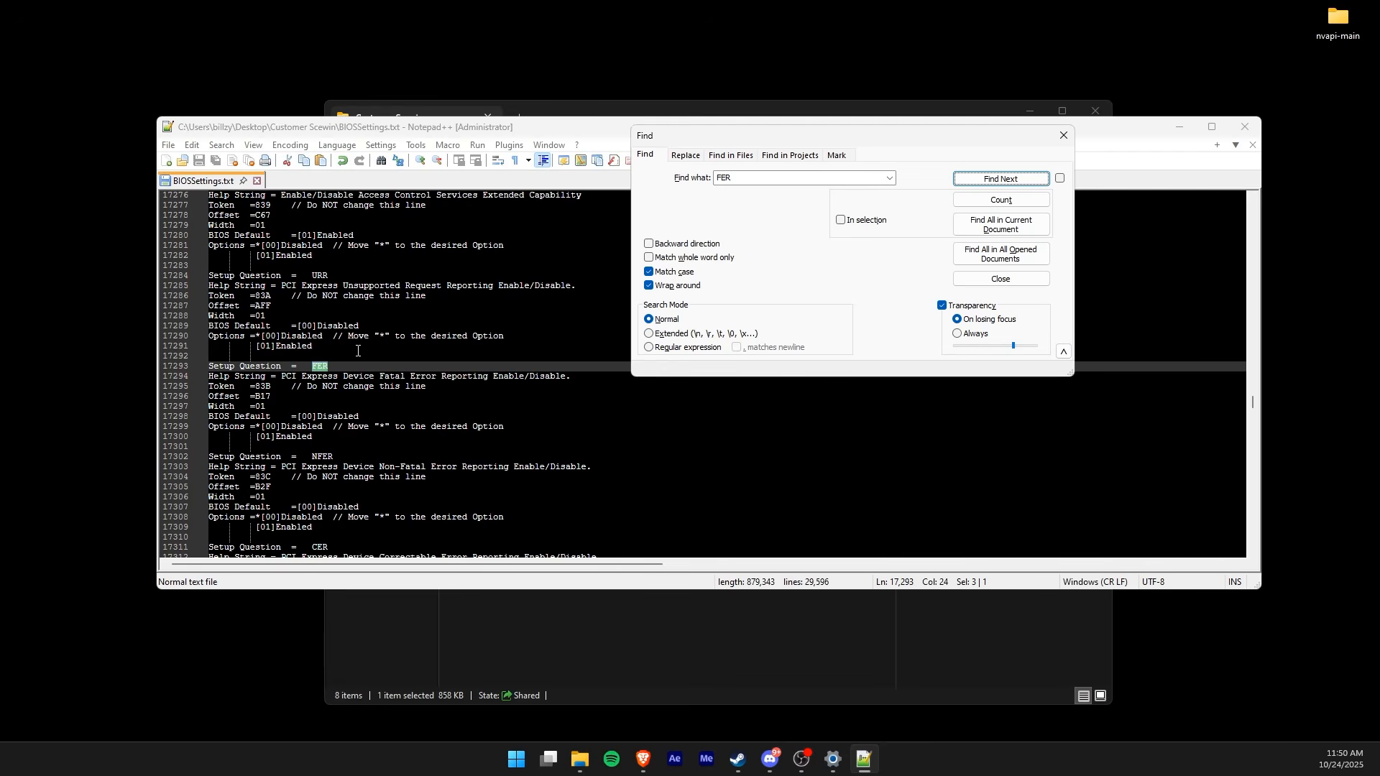
Step: Search for NFER and go through its entries, checking the option selected in each
{"action": "key", "text": "alt+Tab"}
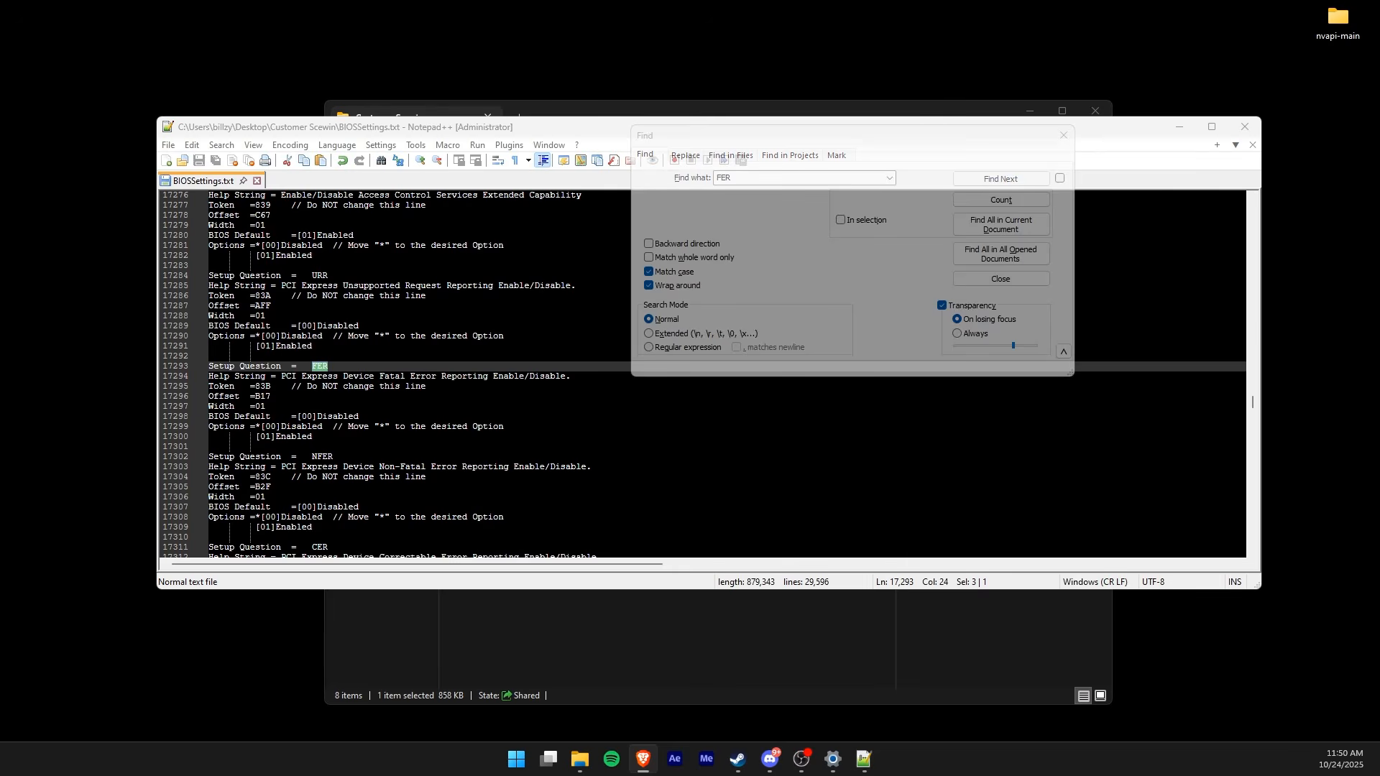
{"action": "left_click", "coordinate": [681, 203]}
{"action": "type", "text": "NFER"}
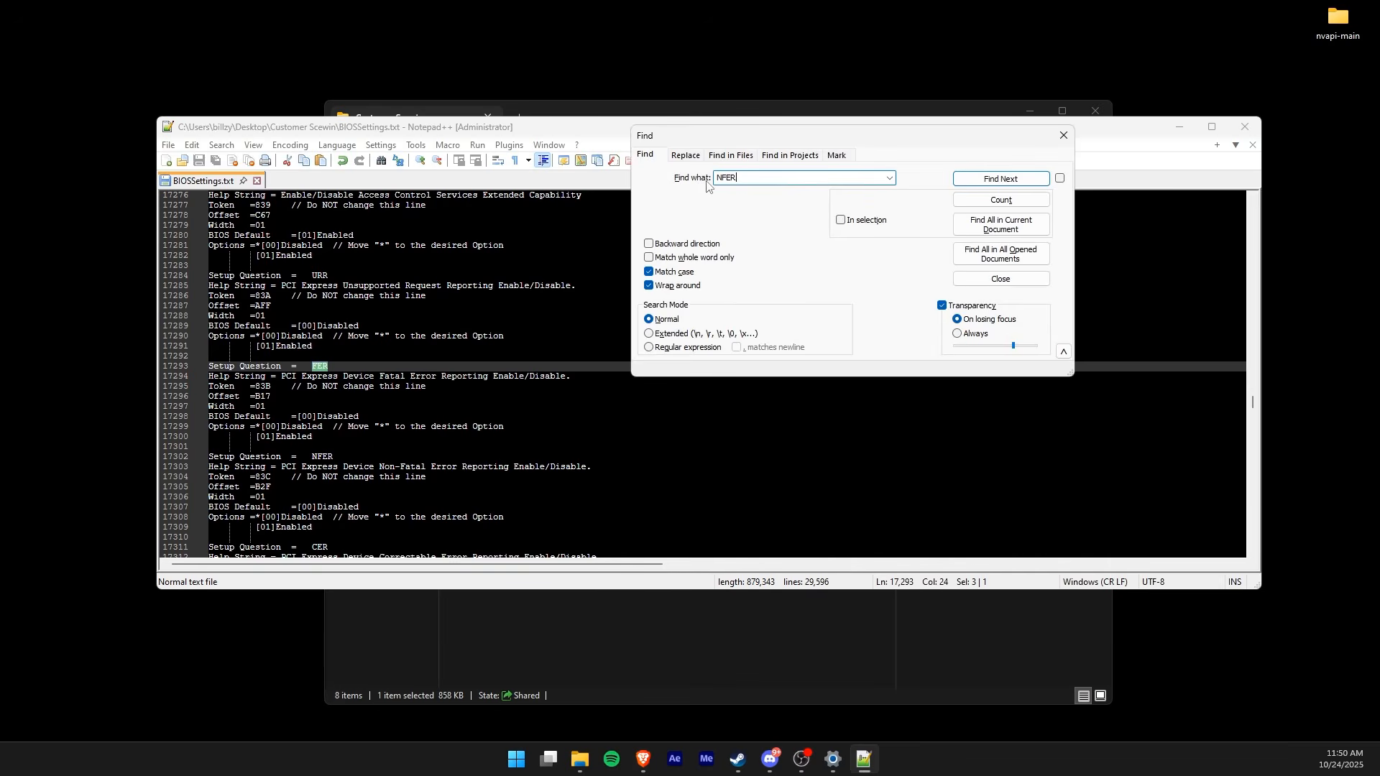
{"action": "key", "text": "Return"}
{"action": "scroll", "coordinate": [339, 467], "scroll_direction": "down", "scroll_amount": 1}
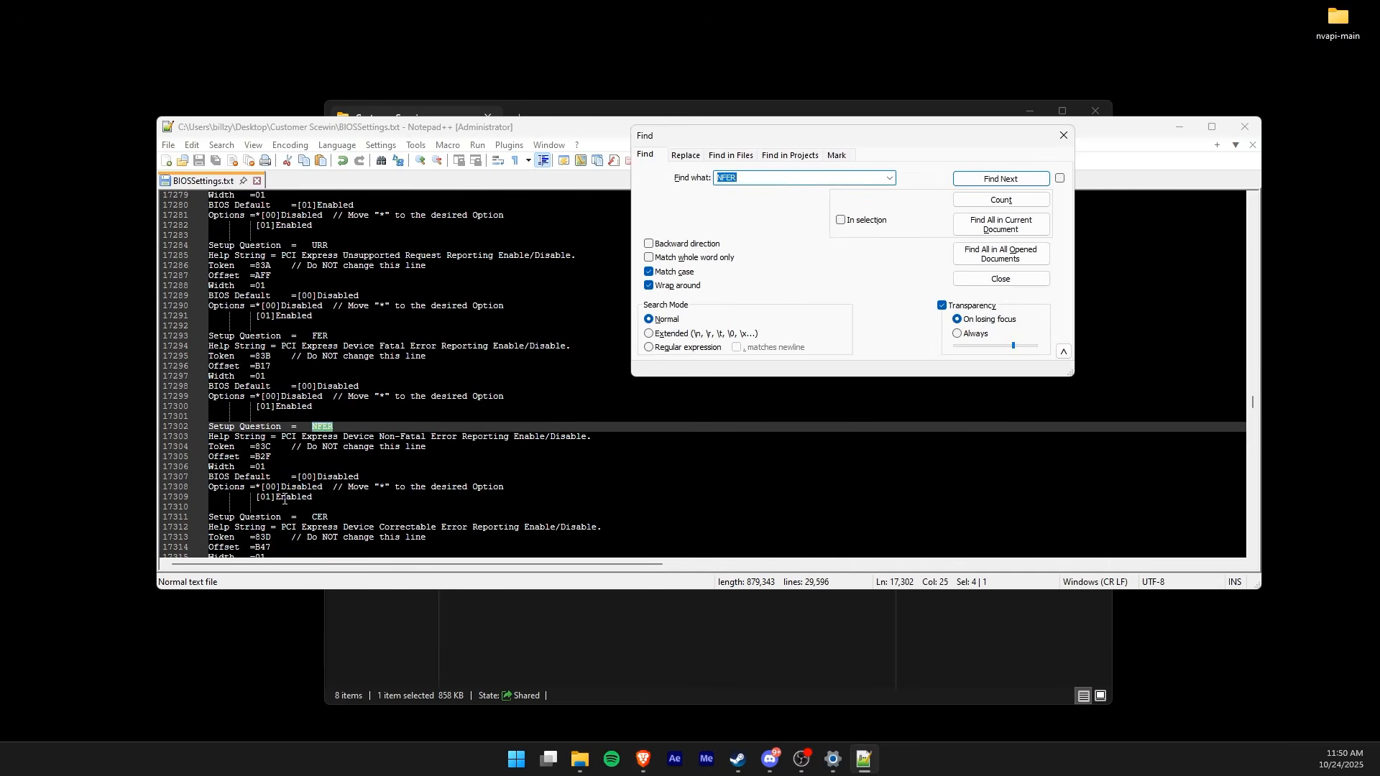
{"action": "key", "text": "Return"}
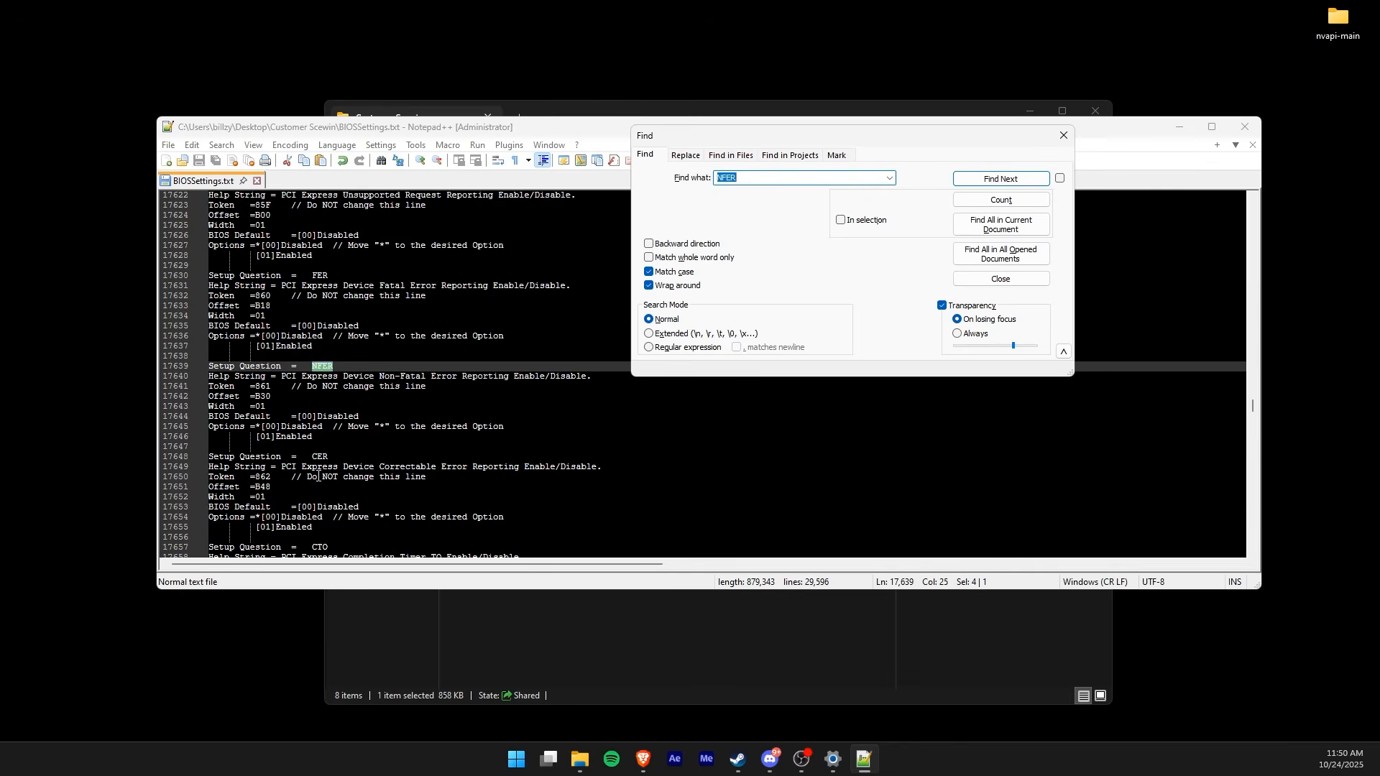
{"action": "key", "text": "Return"}
{"action": "key", "text": "Return"}
{"action": "key", "text": "Return"}
{"action": "key", "text": "Return"}
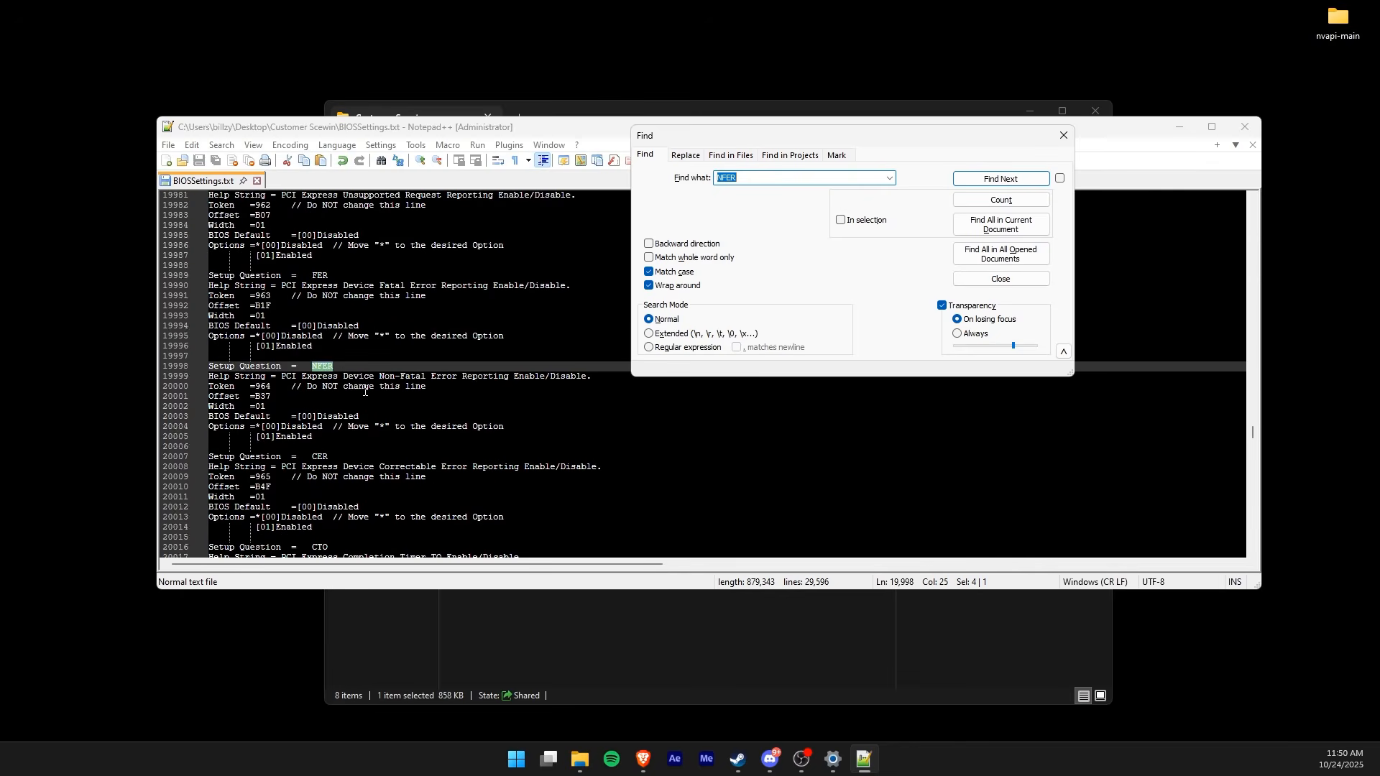
Step: Search for CER and go through its entries, checking the option selected in each
{"action": "key", "text": "alt+Tab"}
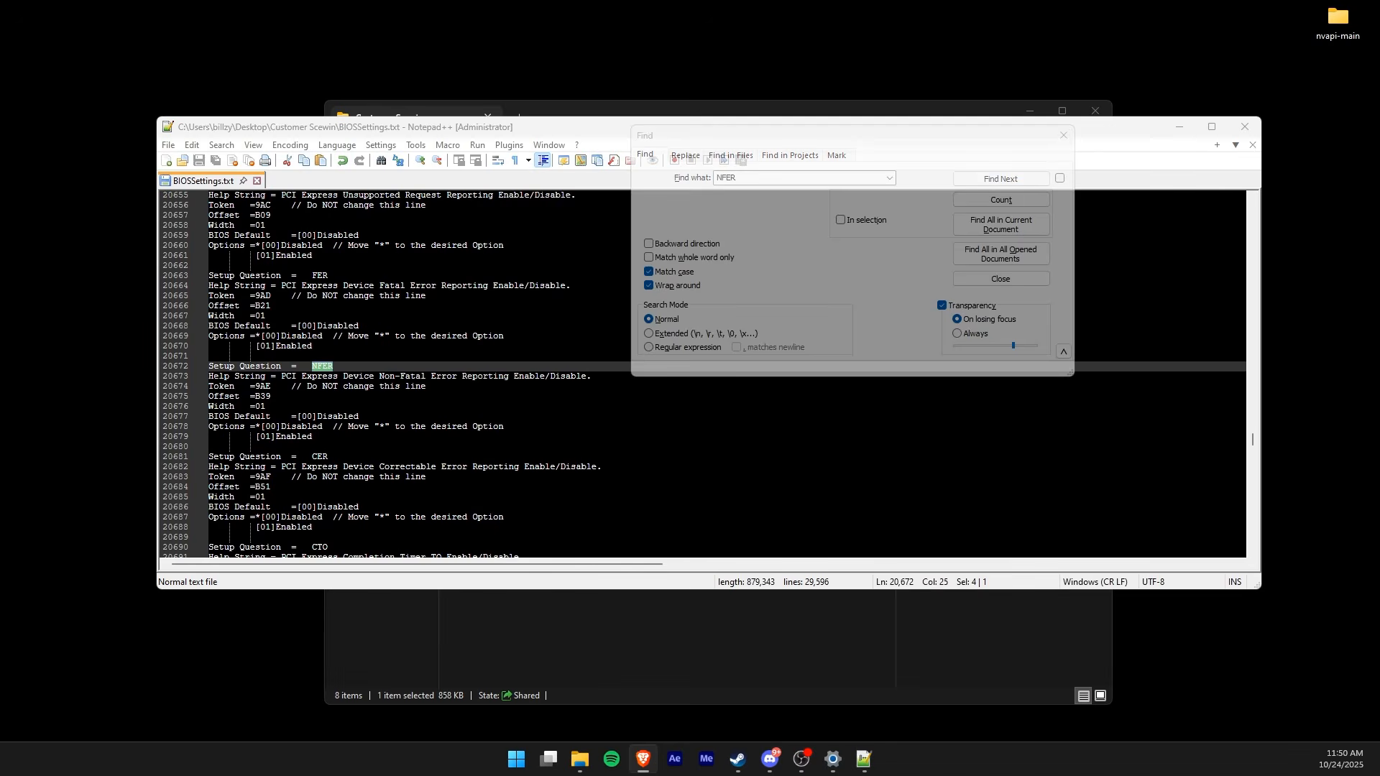
{"action": "double_click", "coordinate": [730, 178]}
{"action": "type", "text": "CER"}
{"action": "key", "text": "Return"}
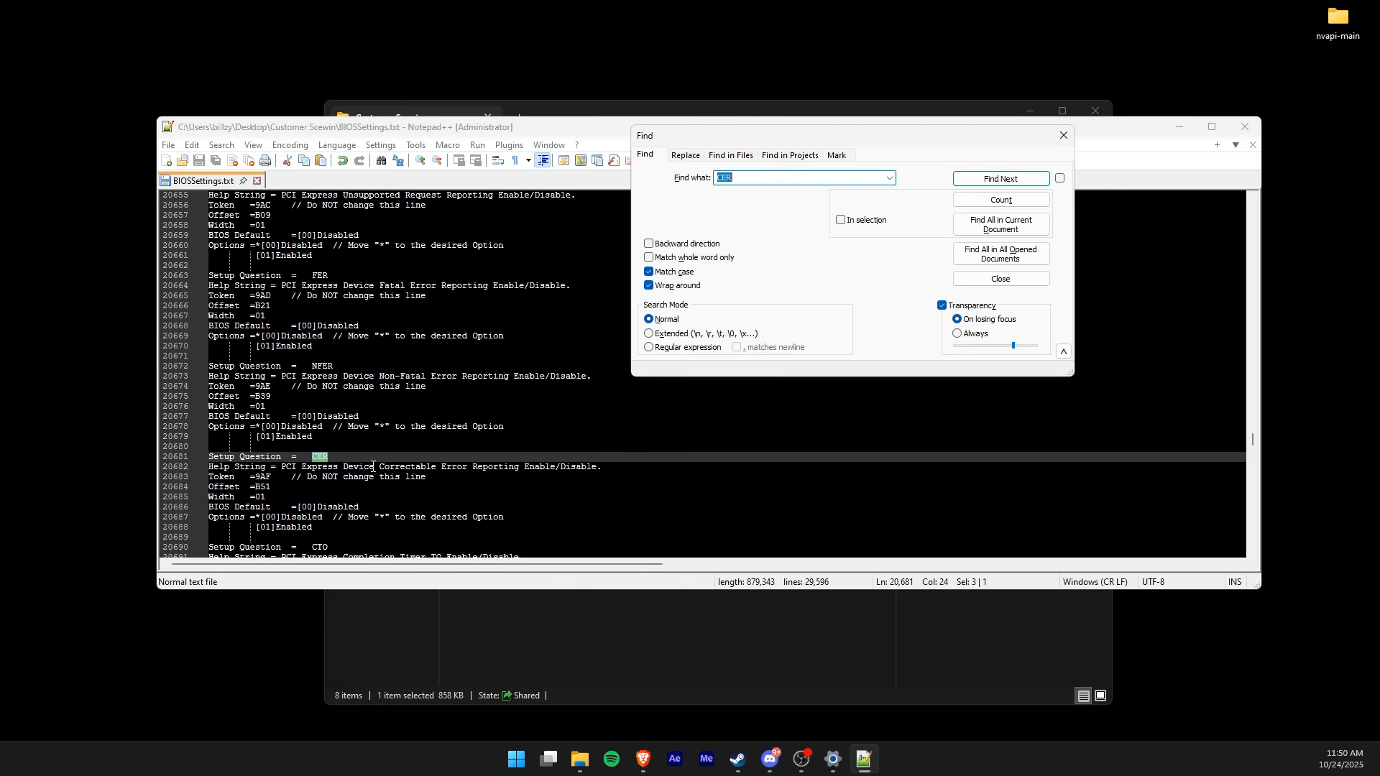
{"action": "key", "text": "Return"}
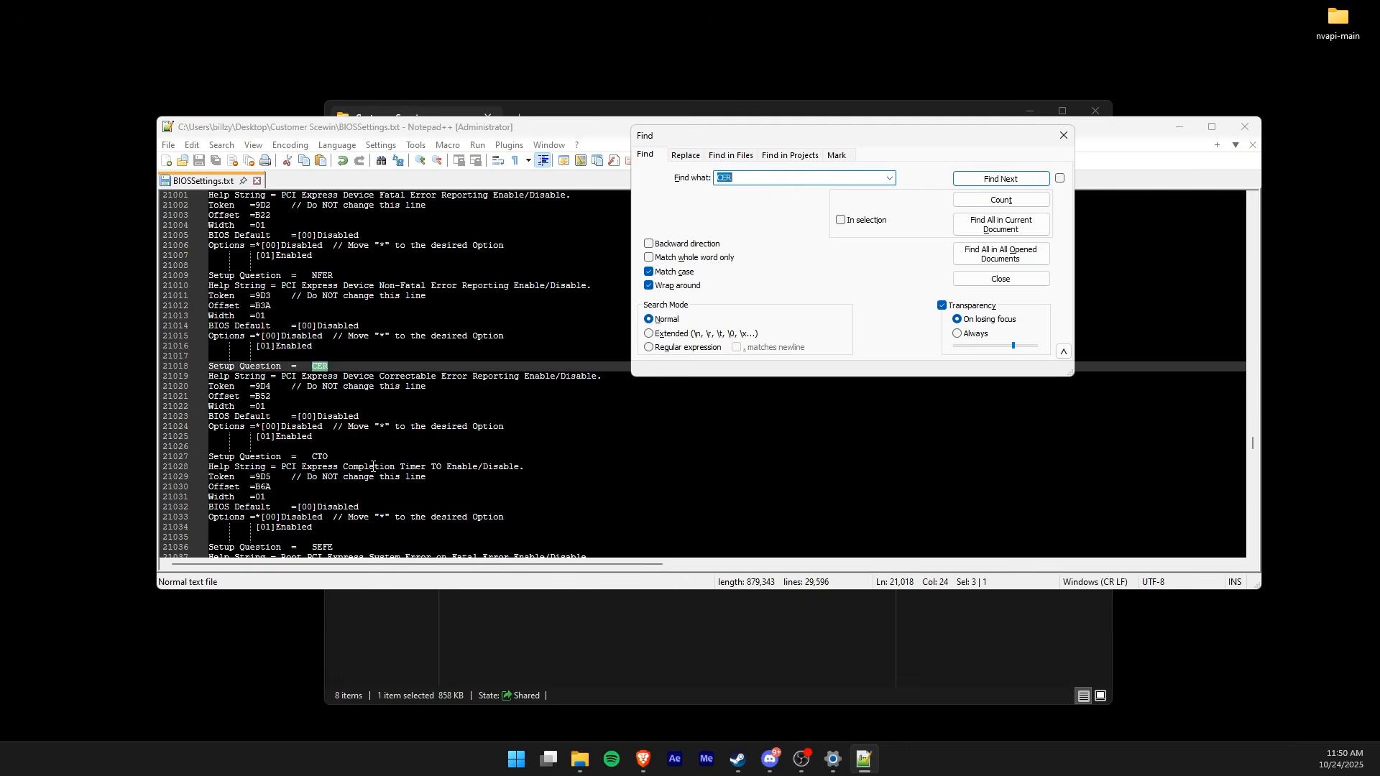
{"action": "key", "text": "Return"}
{"action": "key", "text": "Return"}
{"action": "key", "text": "Return"}
{"action": "key", "text": "Return"}
{"action": "key", "text": "Return"}
{"action": "key", "text": "Return"}
{"action": "key", "text": "Return"}
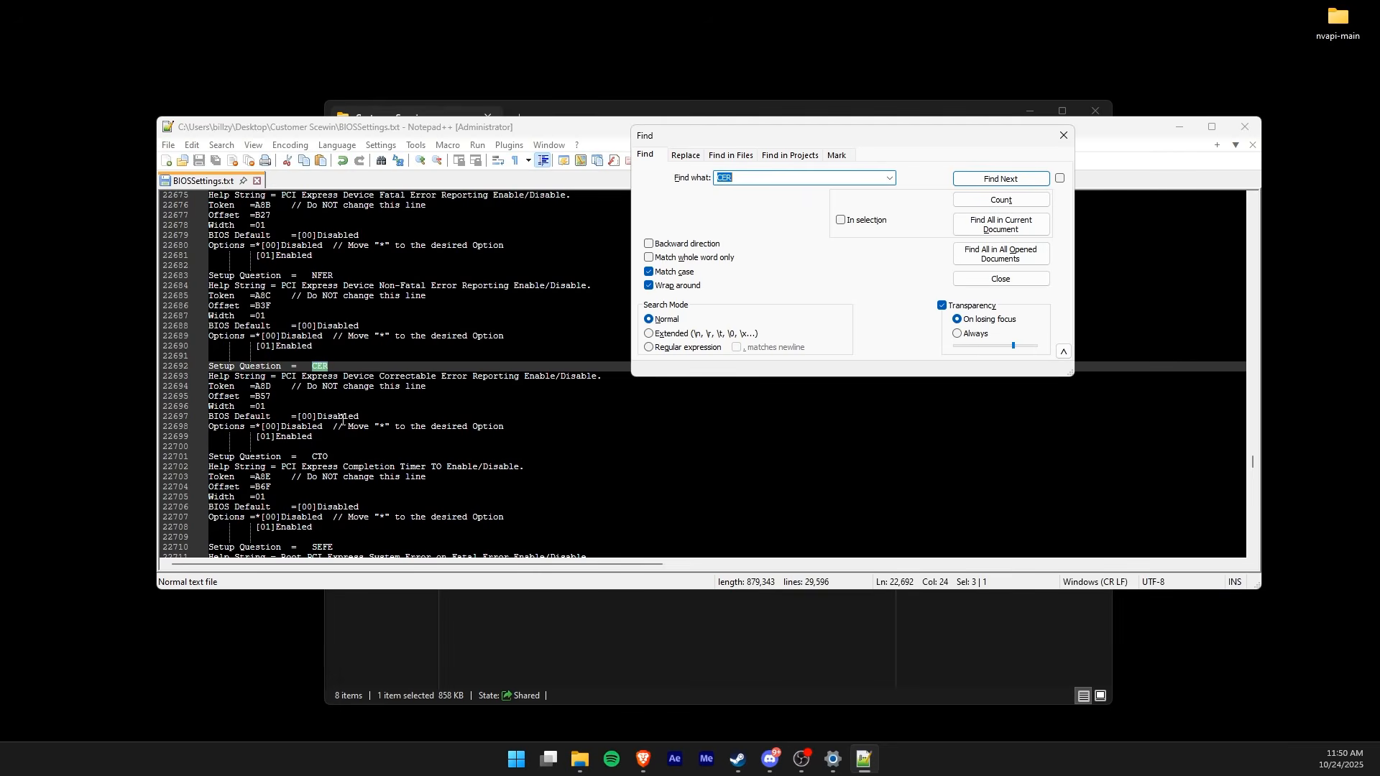
Step: Continue through the remaining CER entries in the settings file, checking which option is selected in each
{"action": "key", "text": "Return"}
{"action": "key", "text": "Return"}
{"action": "key", "text": "Return"}
{"action": "key", "text": "Return"}
{"action": "key", "text": "Return"}
{"action": "key", "text": "Return"}
{"action": "key", "text": "Return"}
{"action": "key", "text": "Return"}
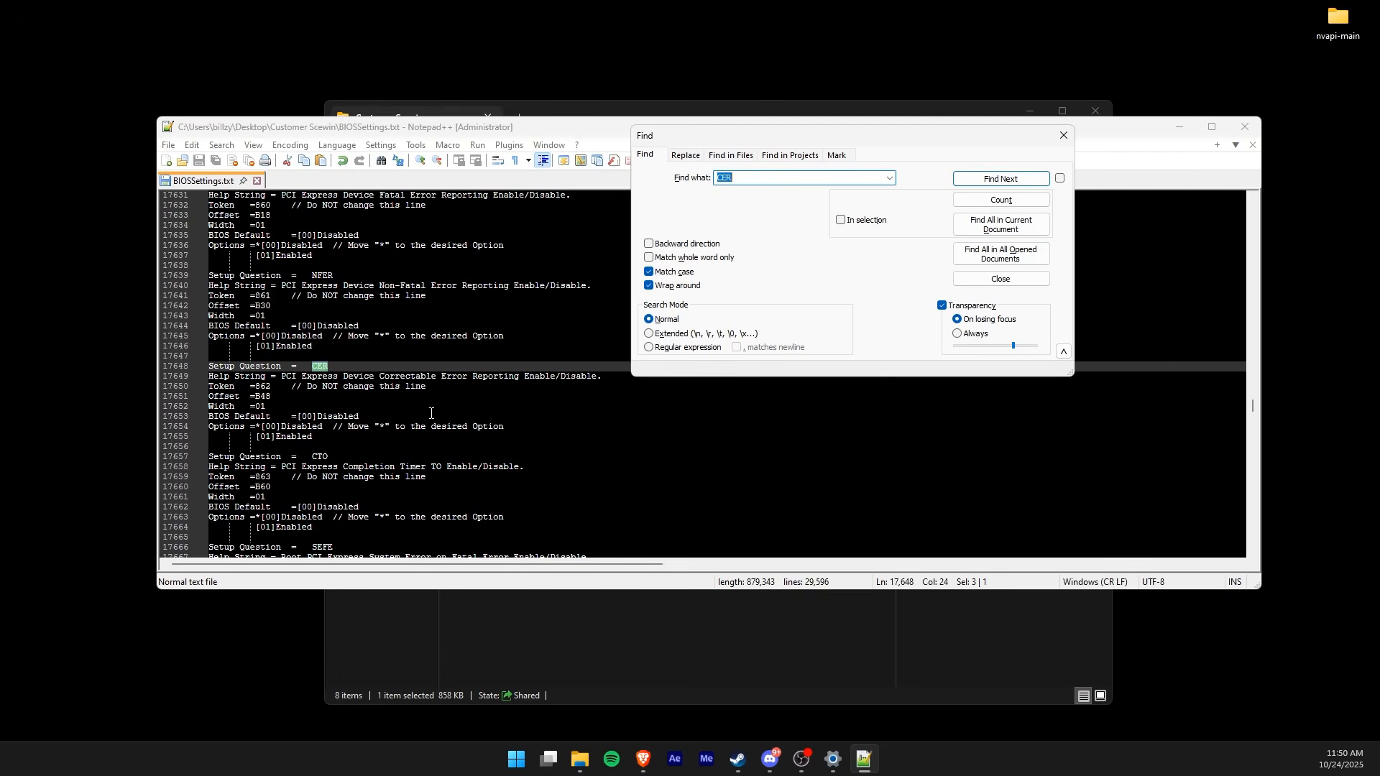
{"action": "key", "text": "Return"}
{"action": "key", "text": "Return"}
{"action": "key", "text": "Return"}
{"action": "key", "text": "Return"}
{"action": "key", "text": "Return"}
{"action": "key", "text": "Return"}
{"action": "key", "text": "Return"}
{"action": "key", "text": "Return"}
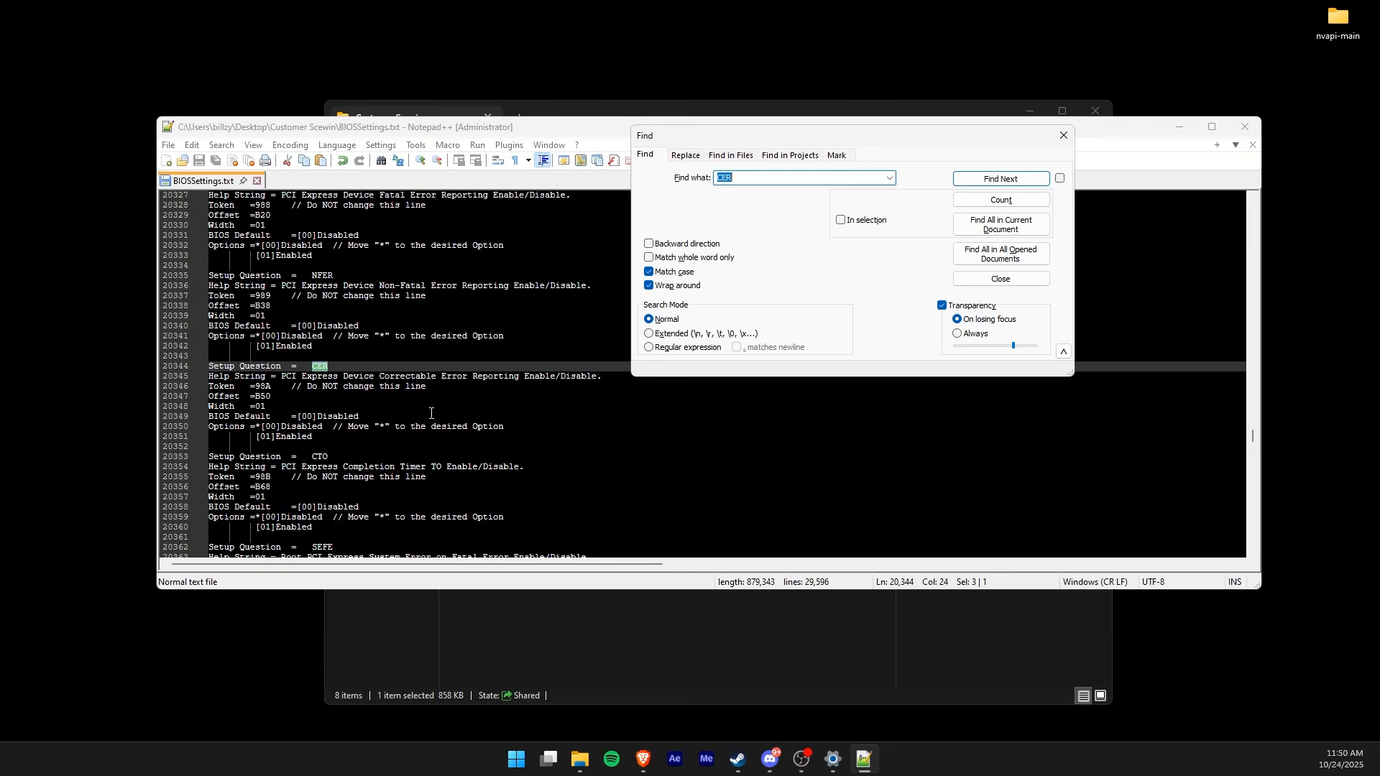
{"action": "key", "text": "Return"}
{"action": "key", "text": "Return"}
{"action": "key", "text": "Return"}
{"action": "key", "text": "Return"}
Step: Search for CTO and go through its Completion Timer entries, checking the option selected in each
{"action": "key", "text": "alt+Tab"}
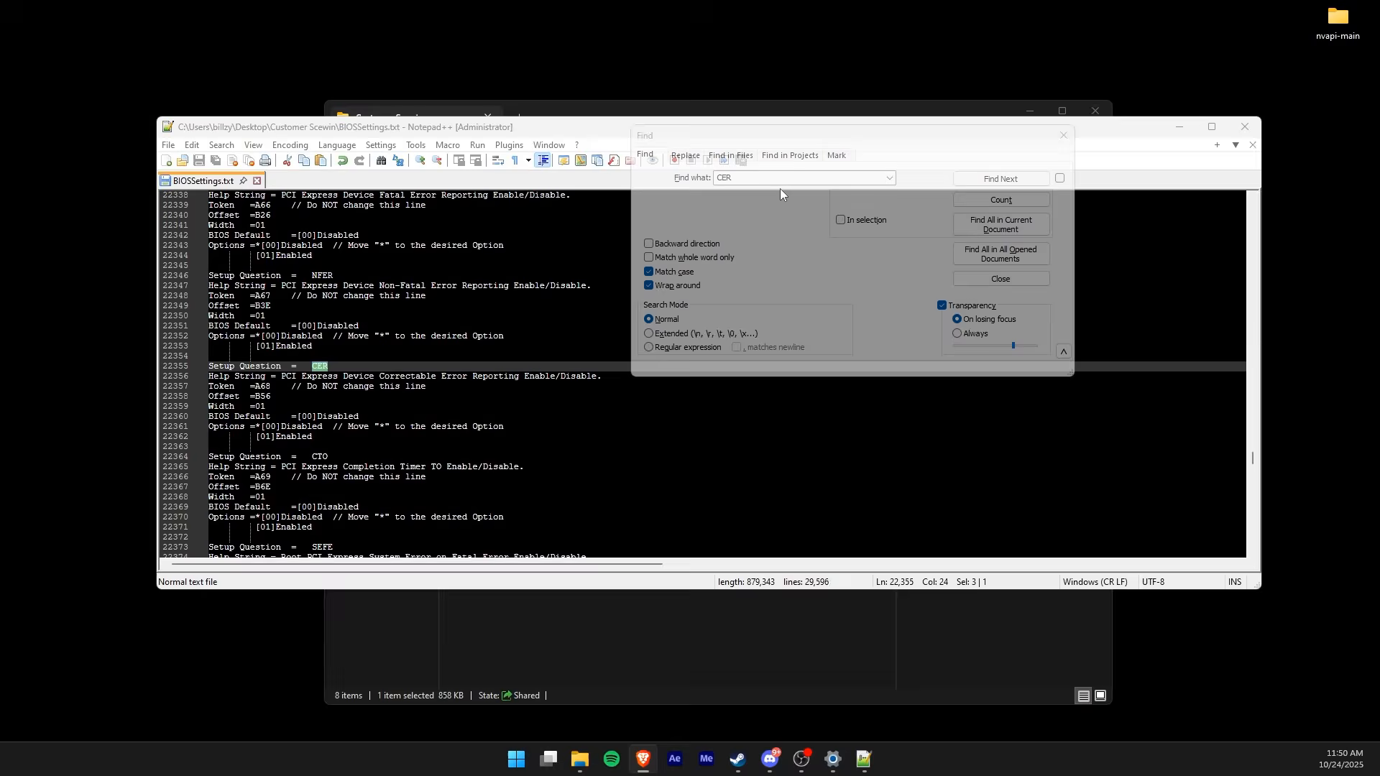
{"action": "key", "text": "alt+Tab"}
{"action": "type", "text": "CTO"}
{"action": "key", "text": "Return"}
{"action": "scroll", "coordinate": [468, 371], "scroll_direction": "down", "scroll_amount": 1}
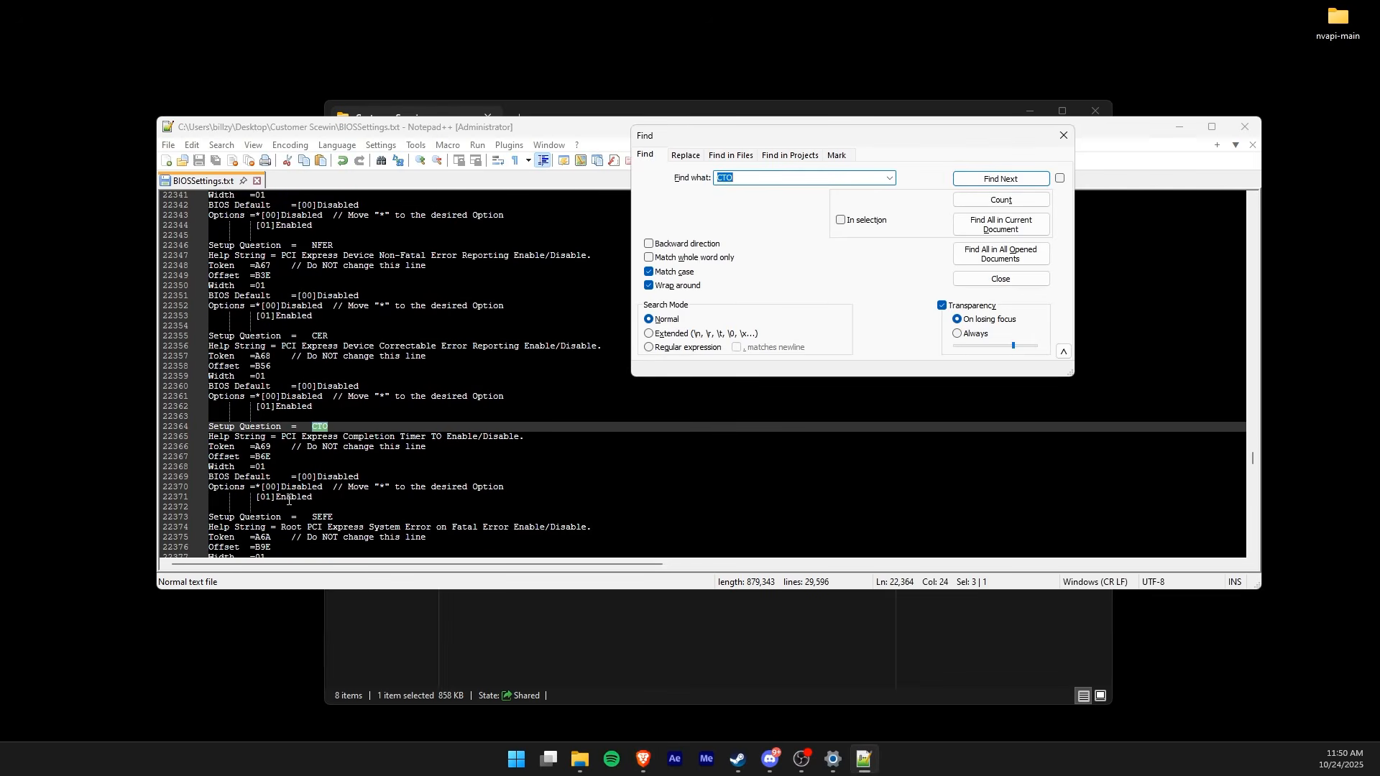
{"action": "key", "text": "Return"}
{"action": "key", "text": "Return"}
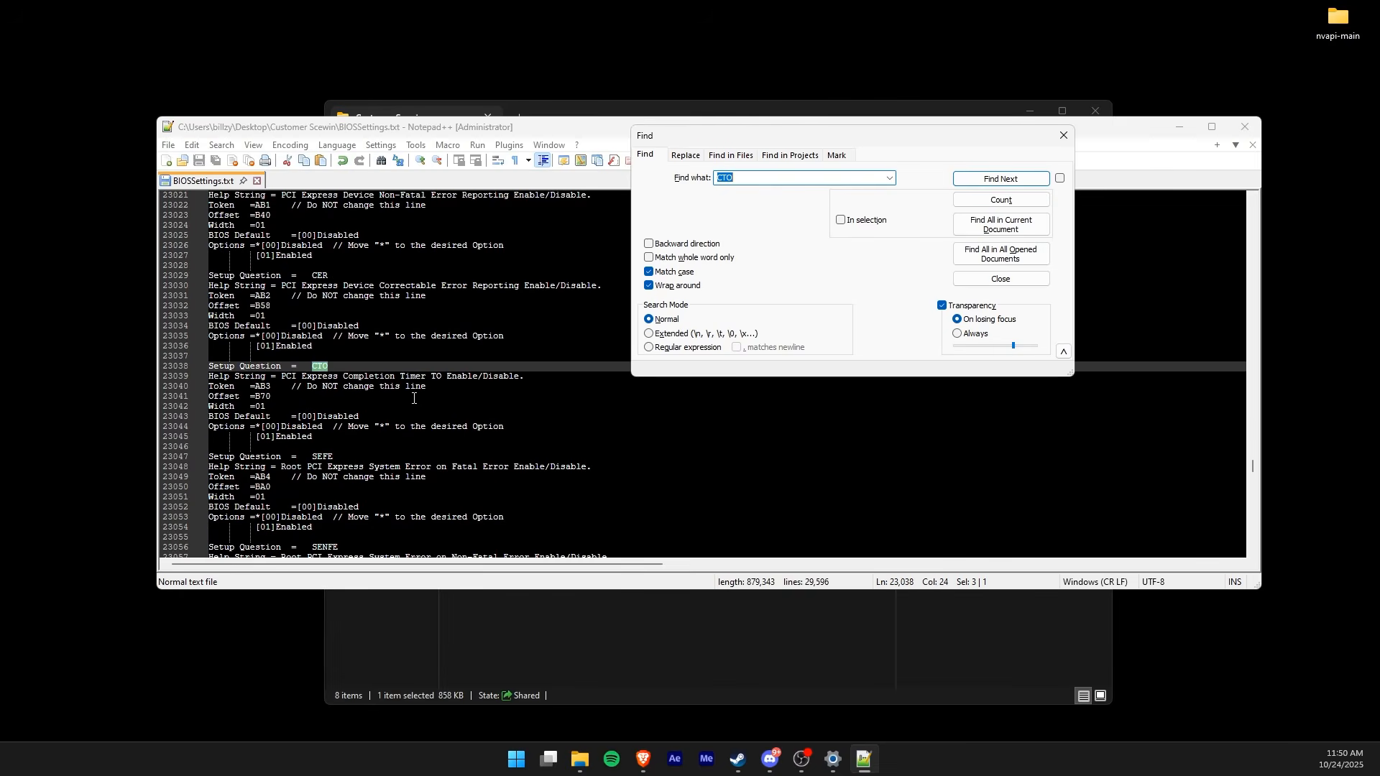
{"action": "key", "text": "Return"}
{"action": "key", "text": "Return"}
{"action": "key", "text": "Return"}
{"action": "key", "text": "Return"}
{"action": "key", "text": "Return"}
{"action": "key", "text": "Return"}
{"action": "key", "text": "Return"}
{"action": "key", "text": "Return"}
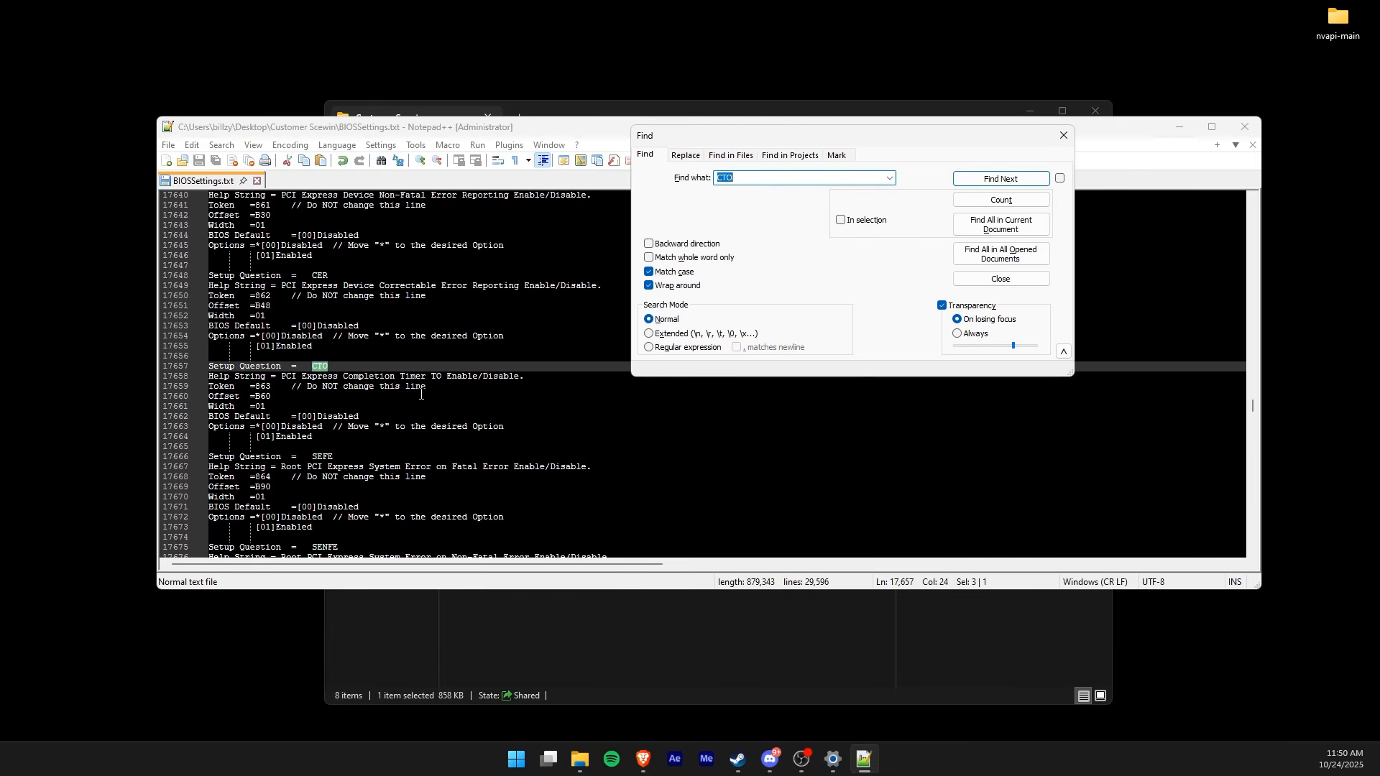
{"action": "key", "text": "Return"}
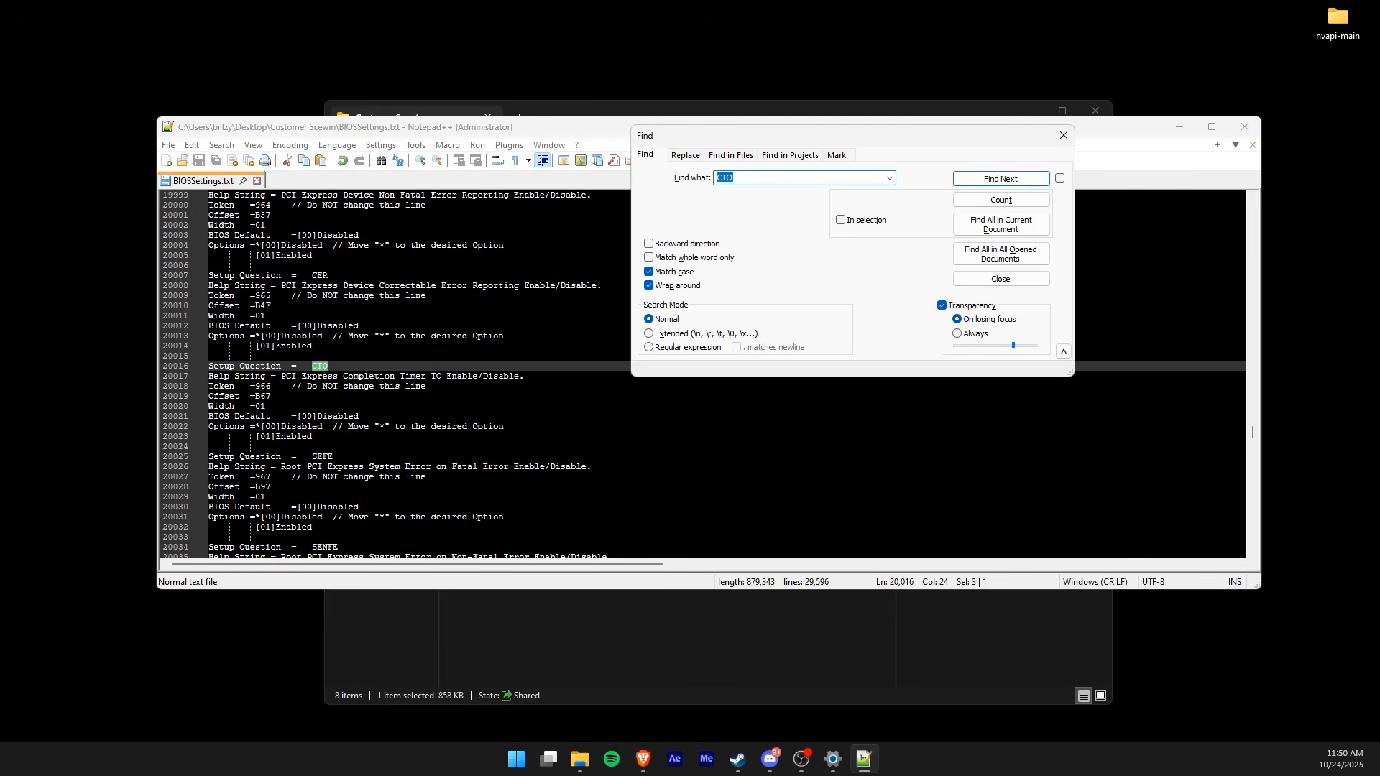
Step: Search for PEP and review the selected option in its entries, from PEP CPU through the SATA and NVM constraints
{"action": "key", "text": "alt+Tab"}
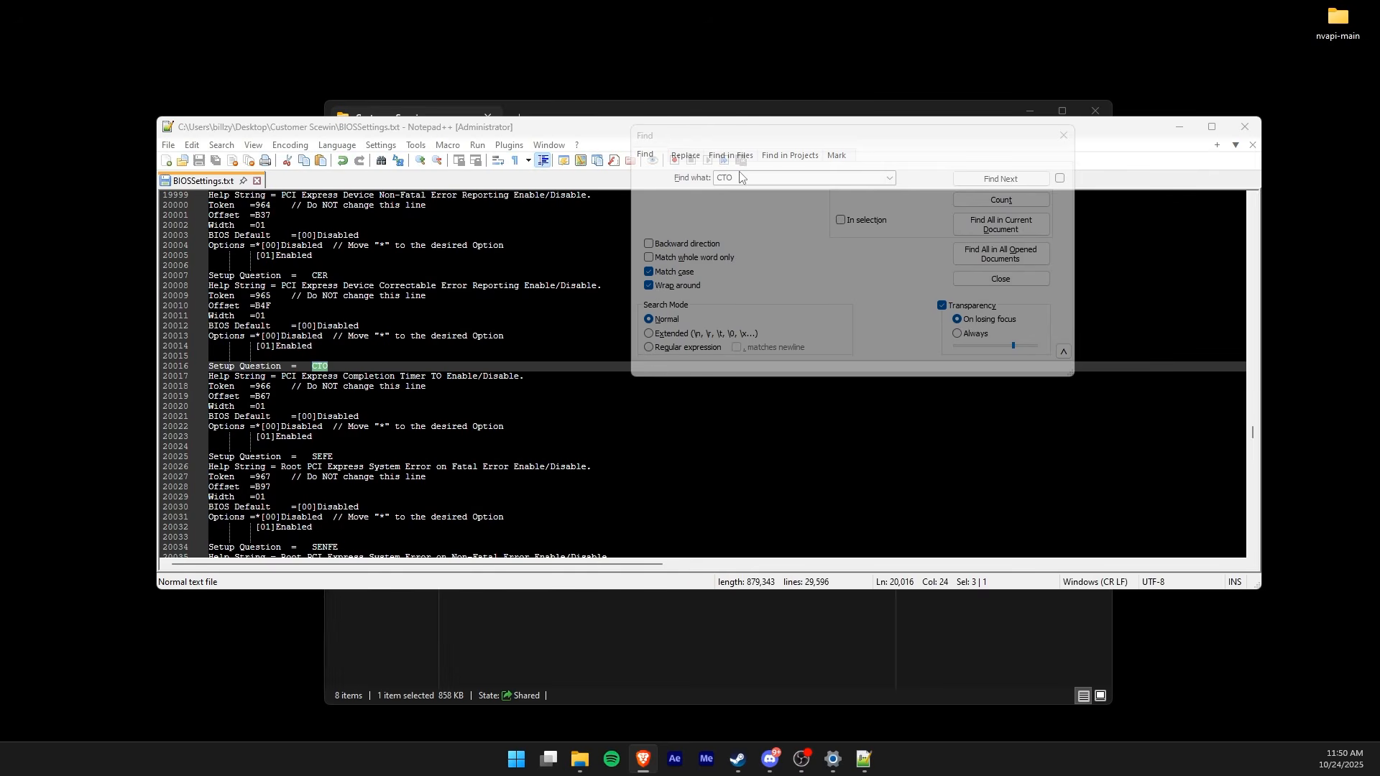
{"action": "left_click", "coordinate": [708, 186]}
{"action": "type", "text": "PEP"}
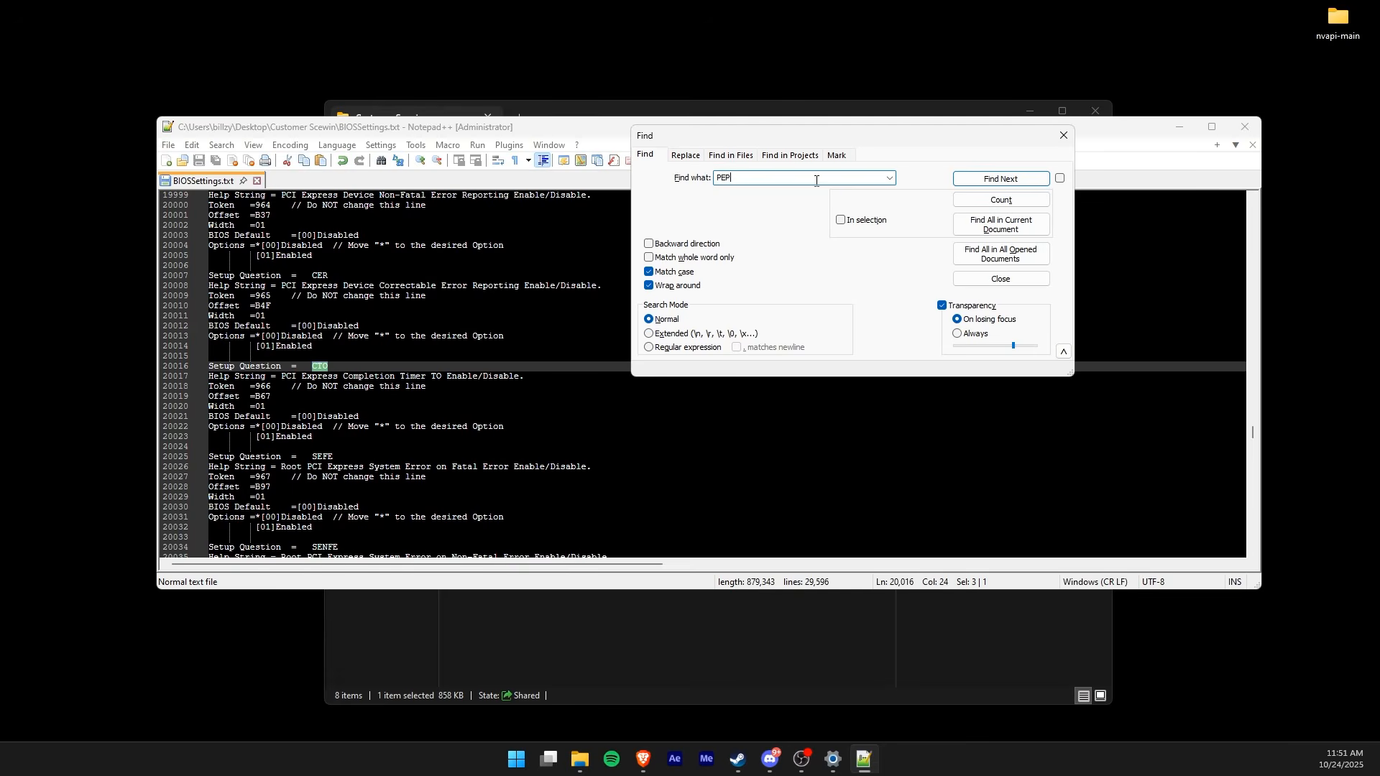
{"action": "key", "text": "Return"}
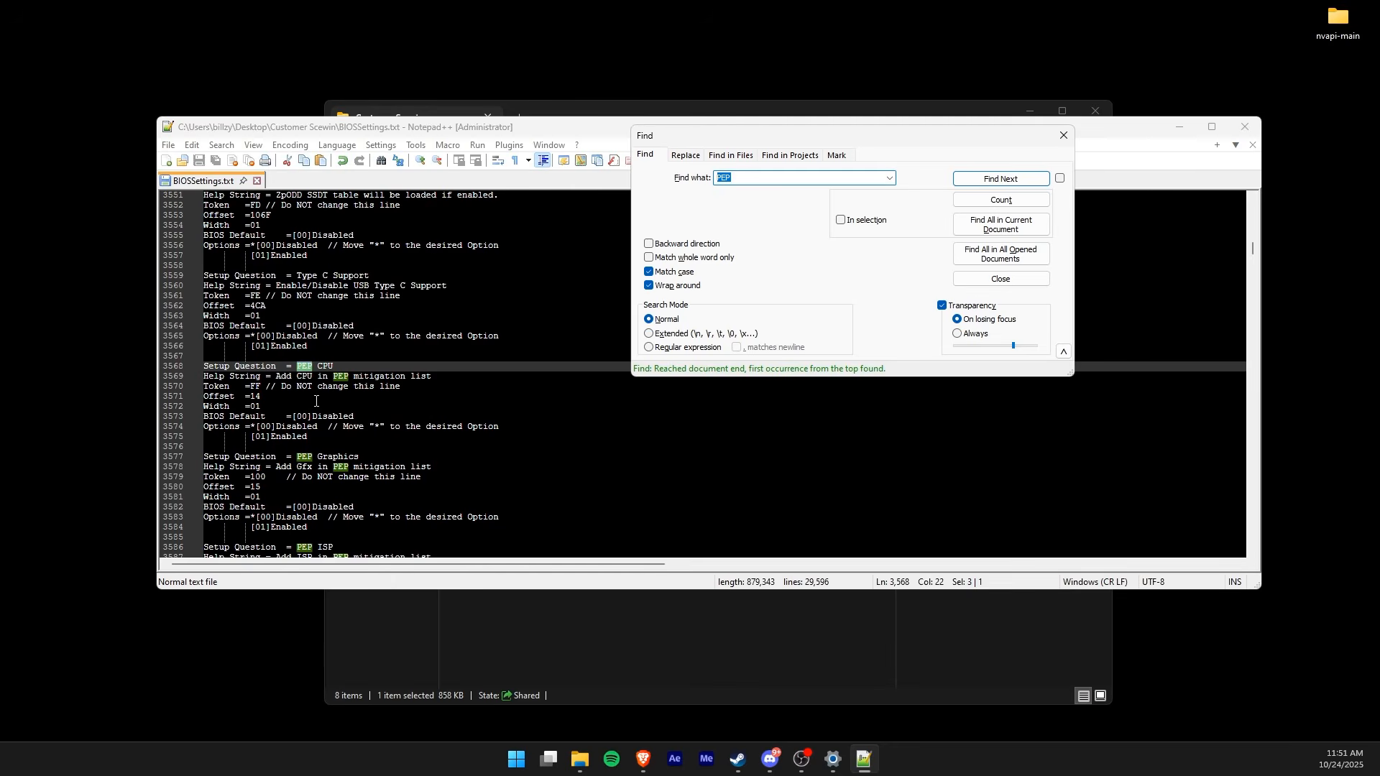
{"action": "scroll", "coordinate": [317, 441], "scroll_direction": "down", "scroll_amount": 2}
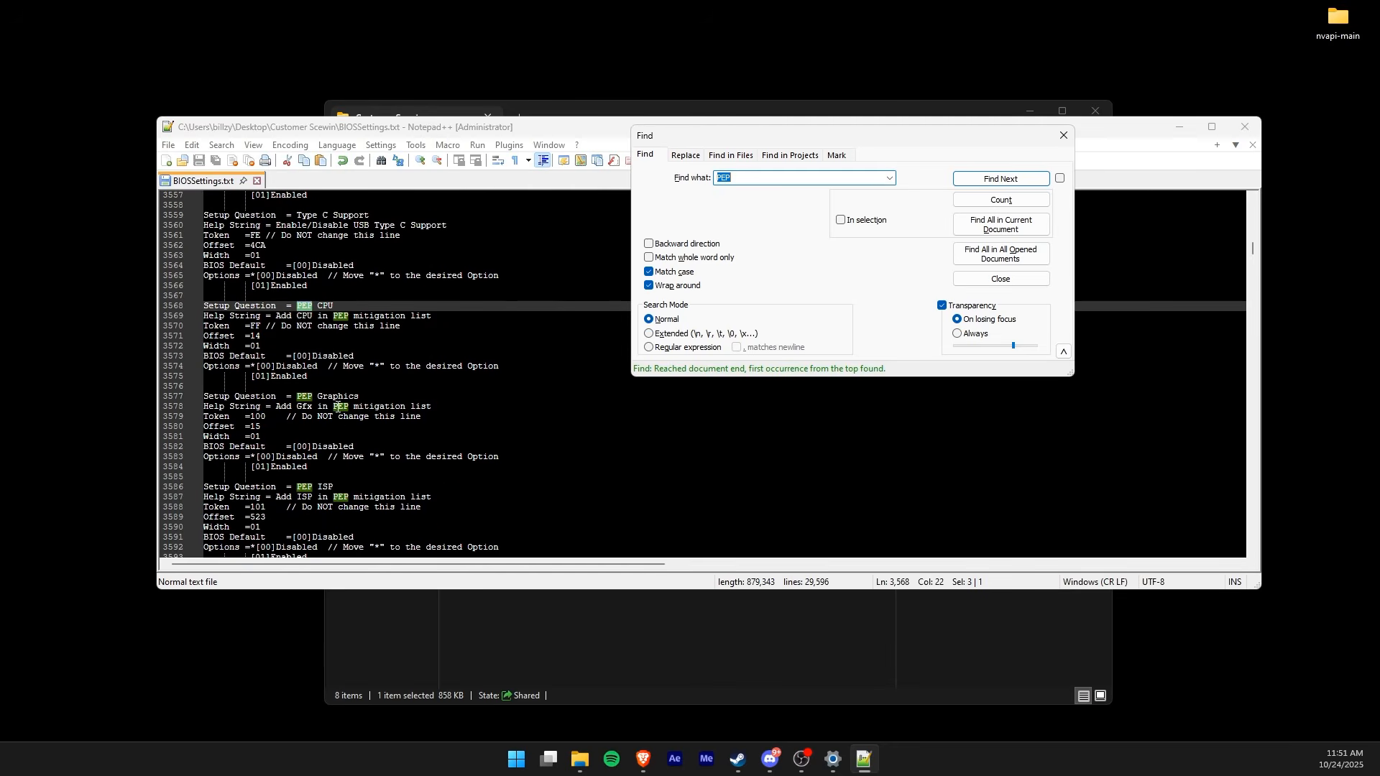
{"action": "scroll", "coordinate": [323, 450], "scroll_direction": "down", "scroll_amount": 3}
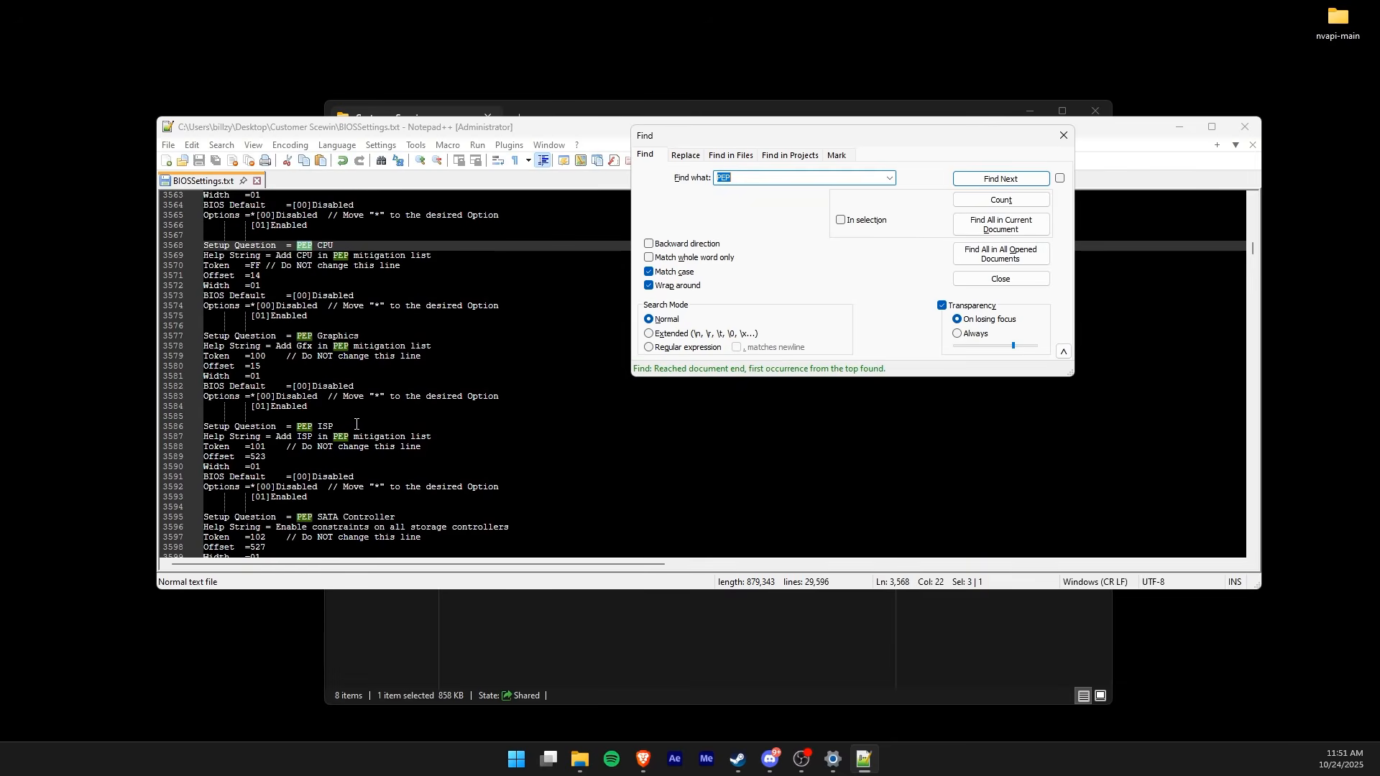
{"action": "scroll", "coordinate": [302, 437], "scroll_direction": "down", "scroll_amount": 1}
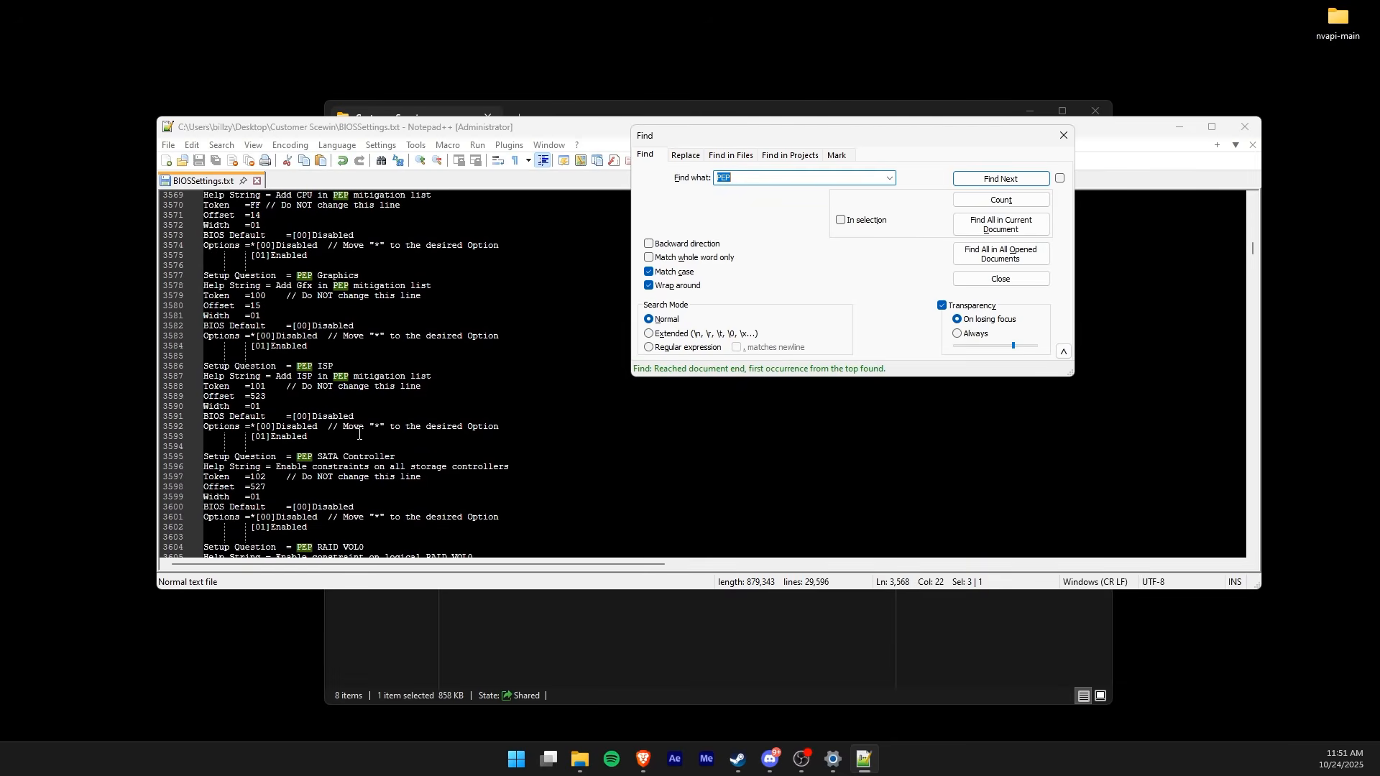
{"action": "scroll", "coordinate": [359, 435], "scroll_direction": "down", "scroll_amount": 1}
{"action": "scroll", "coordinate": [300, 480], "scroll_direction": "down", "scroll_amount": 2}
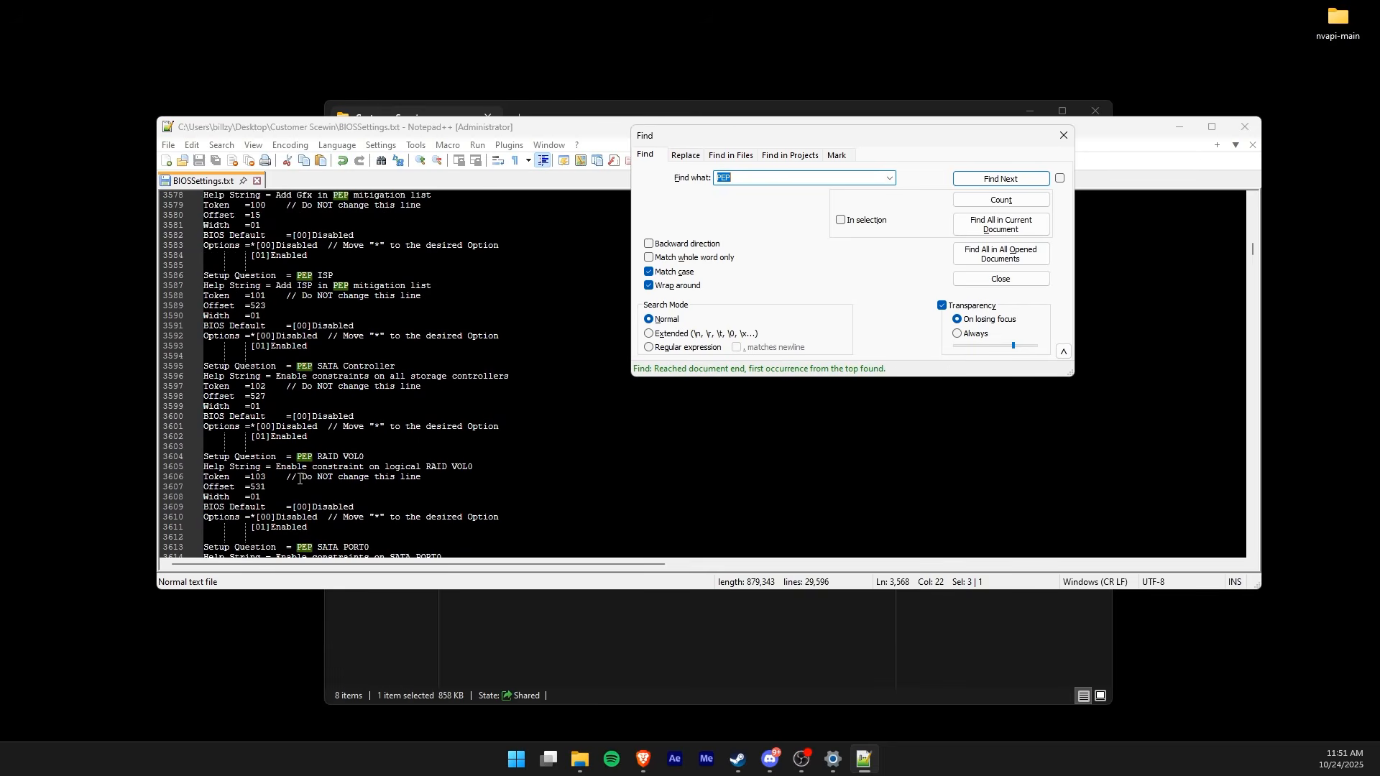
{"action": "scroll", "coordinate": [320, 443], "scroll_direction": "down", "scroll_amount": 2}
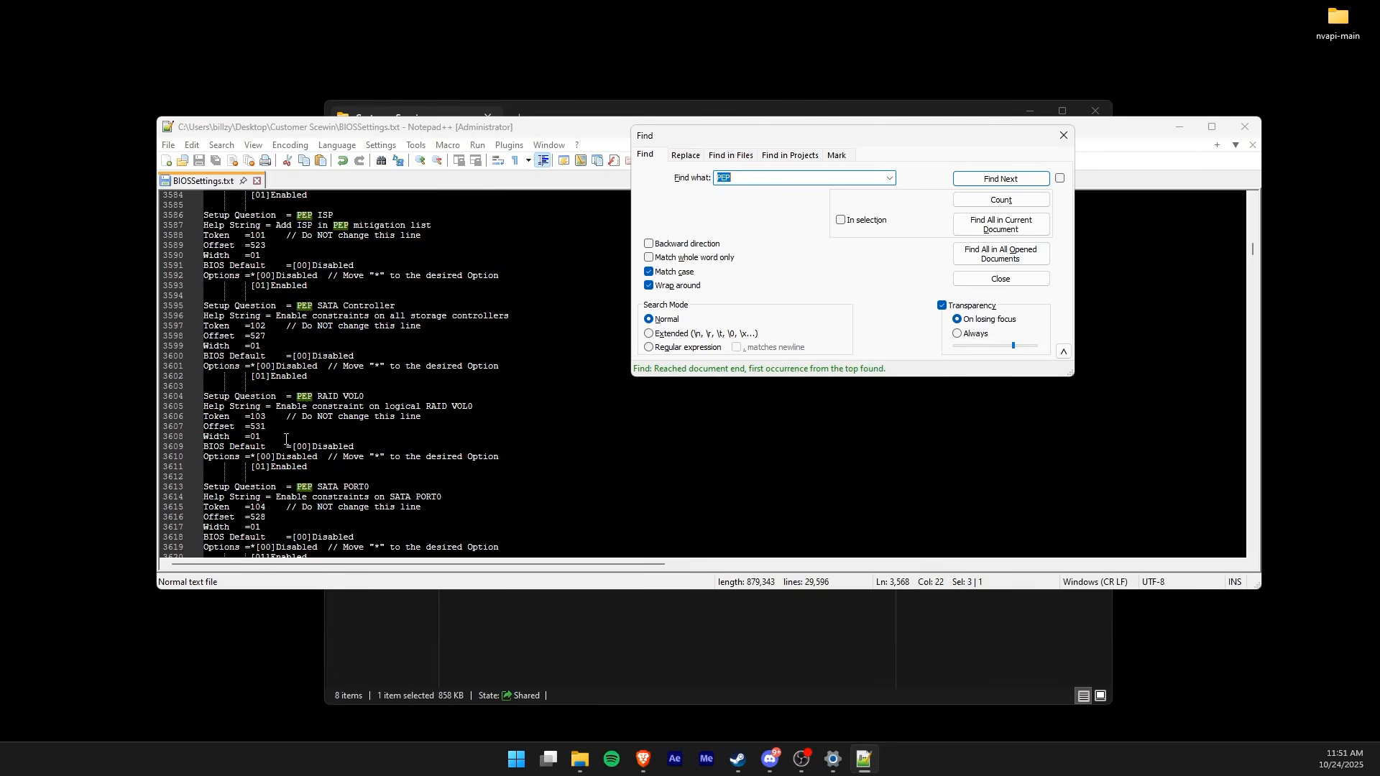
{"action": "scroll", "coordinate": [285, 438], "scroll_direction": "down", "scroll_amount": 3}
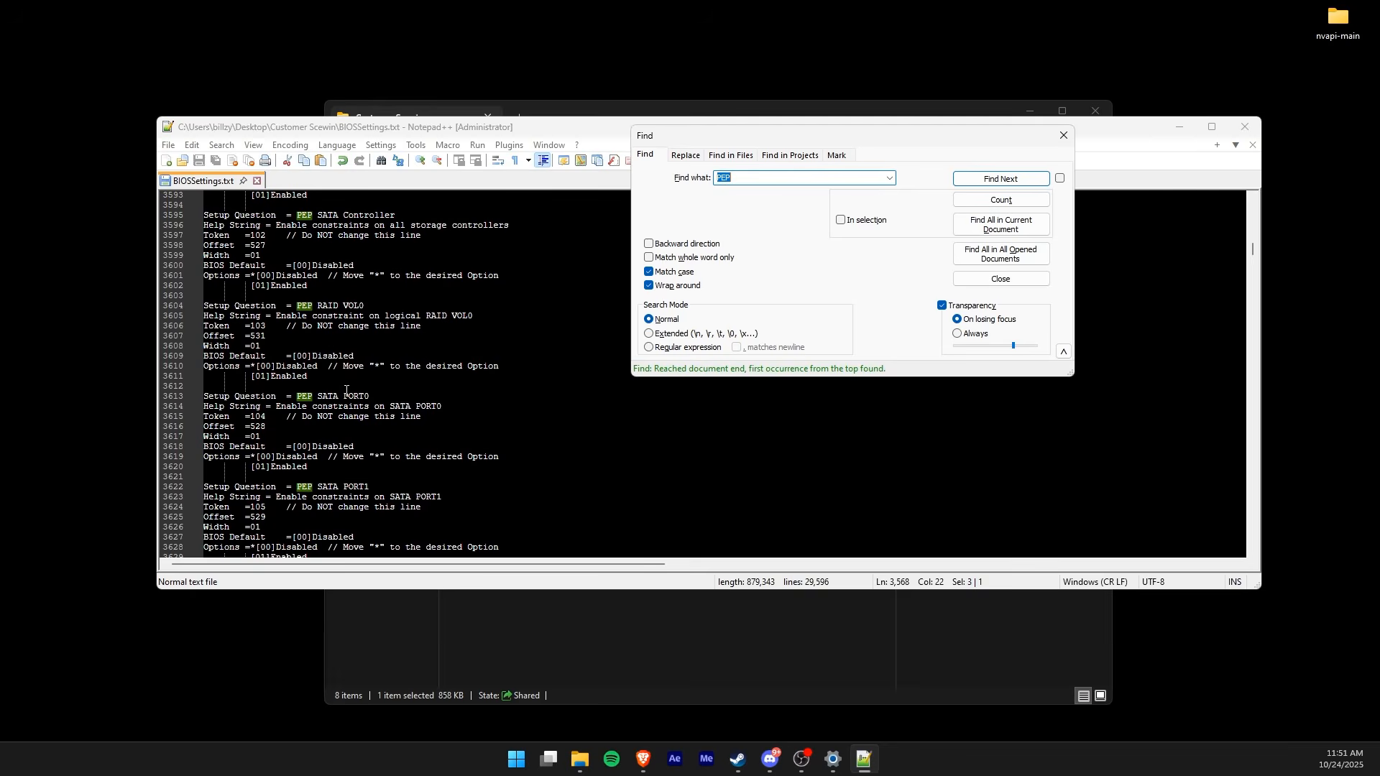
{"action": "scroll", "coordinate": [346, 390], "scroll_direction": "down", "scroll_amount": 12}
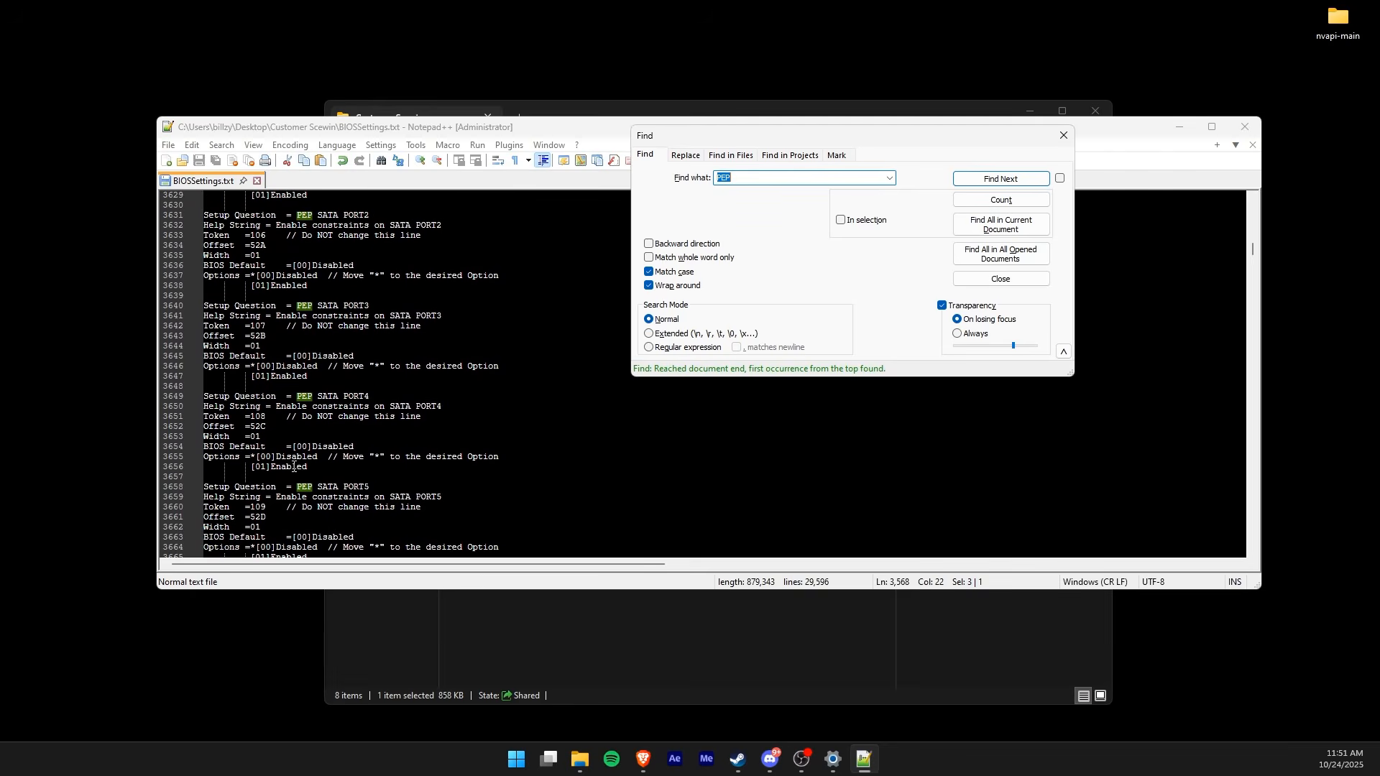
{"action": "scroll", "coordinate": [293, 467], "scroll_direction": "down", "scroll_amount": 11}
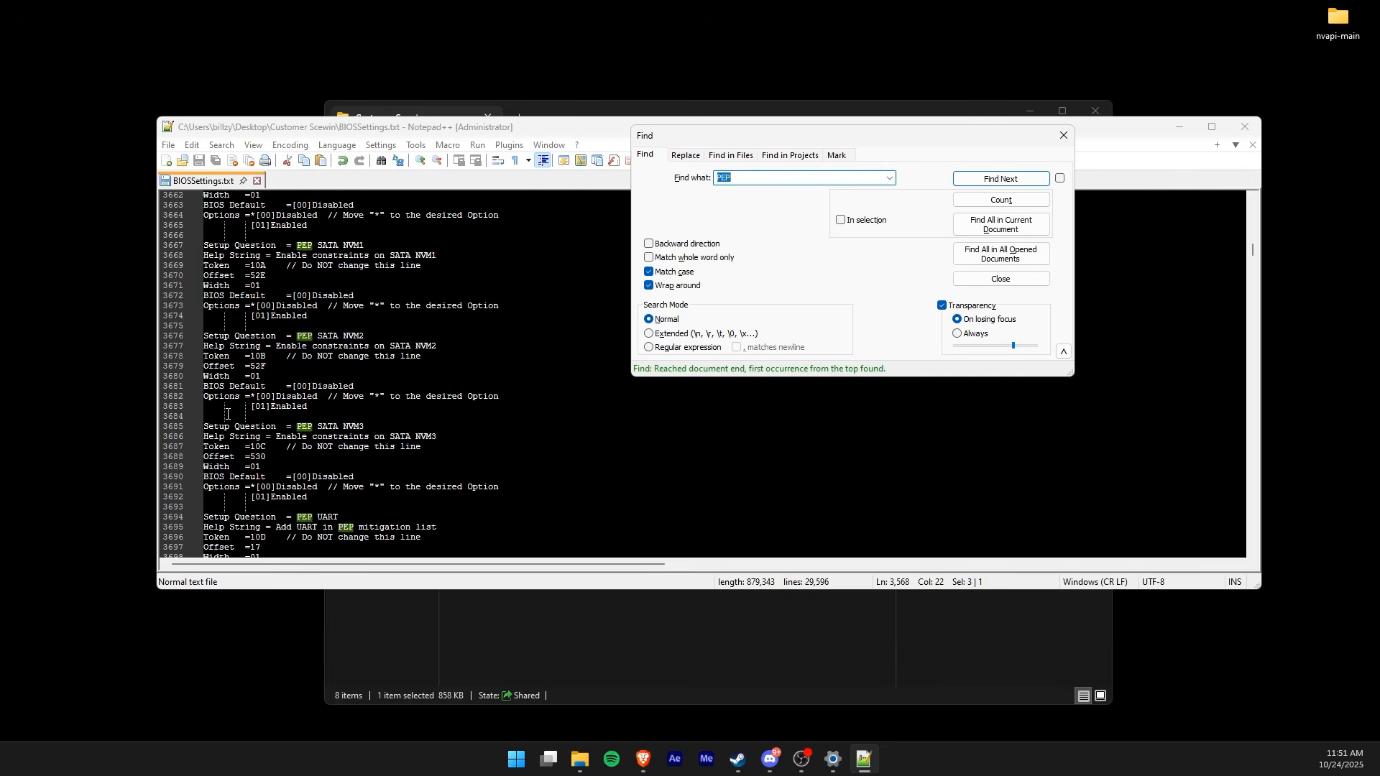
Step: Search the settings file for Boot Performance Mode
{"action": "key", "text": "alt+Tab"}
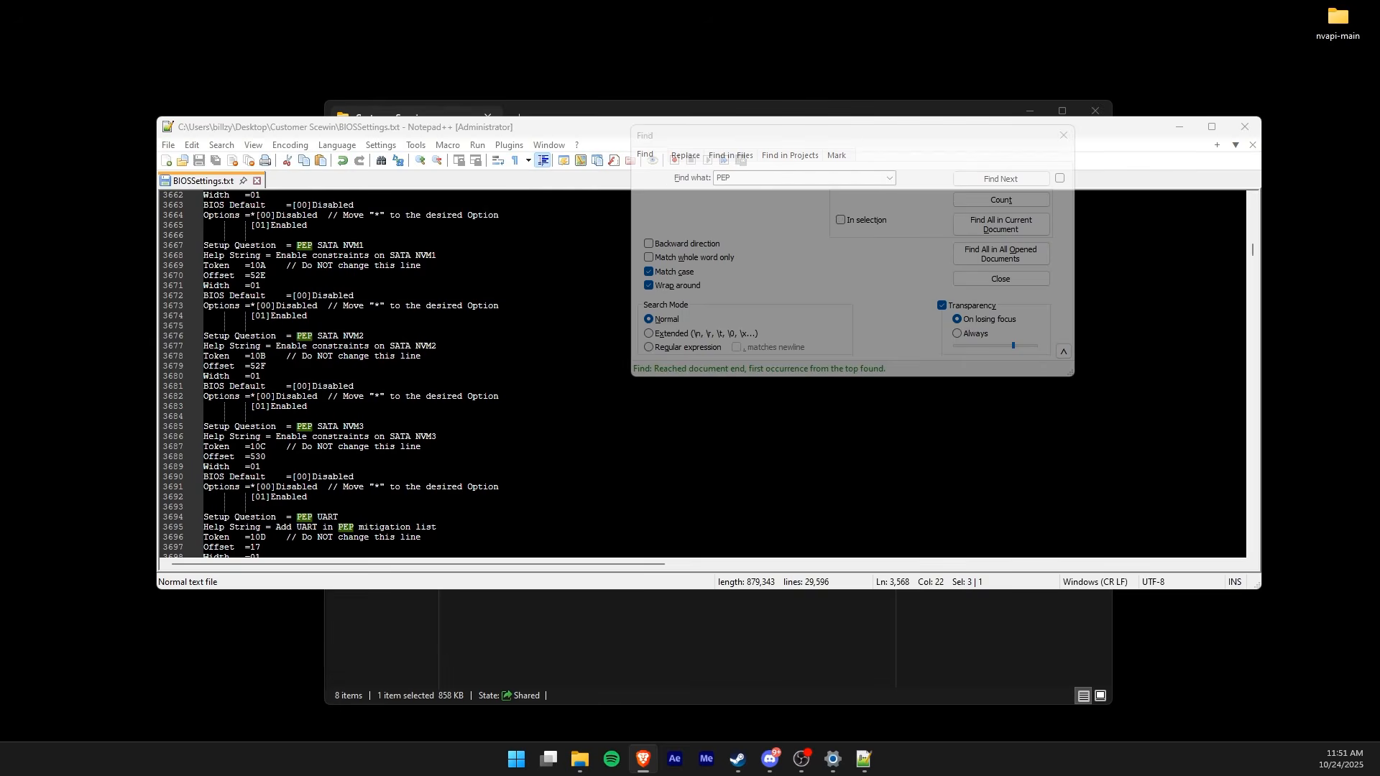
{"action": "key", "text": "alt+Tab"}
{"action": "type", "text": "Boot Performance Mode"}
{"action": "key", "text": "Return"}
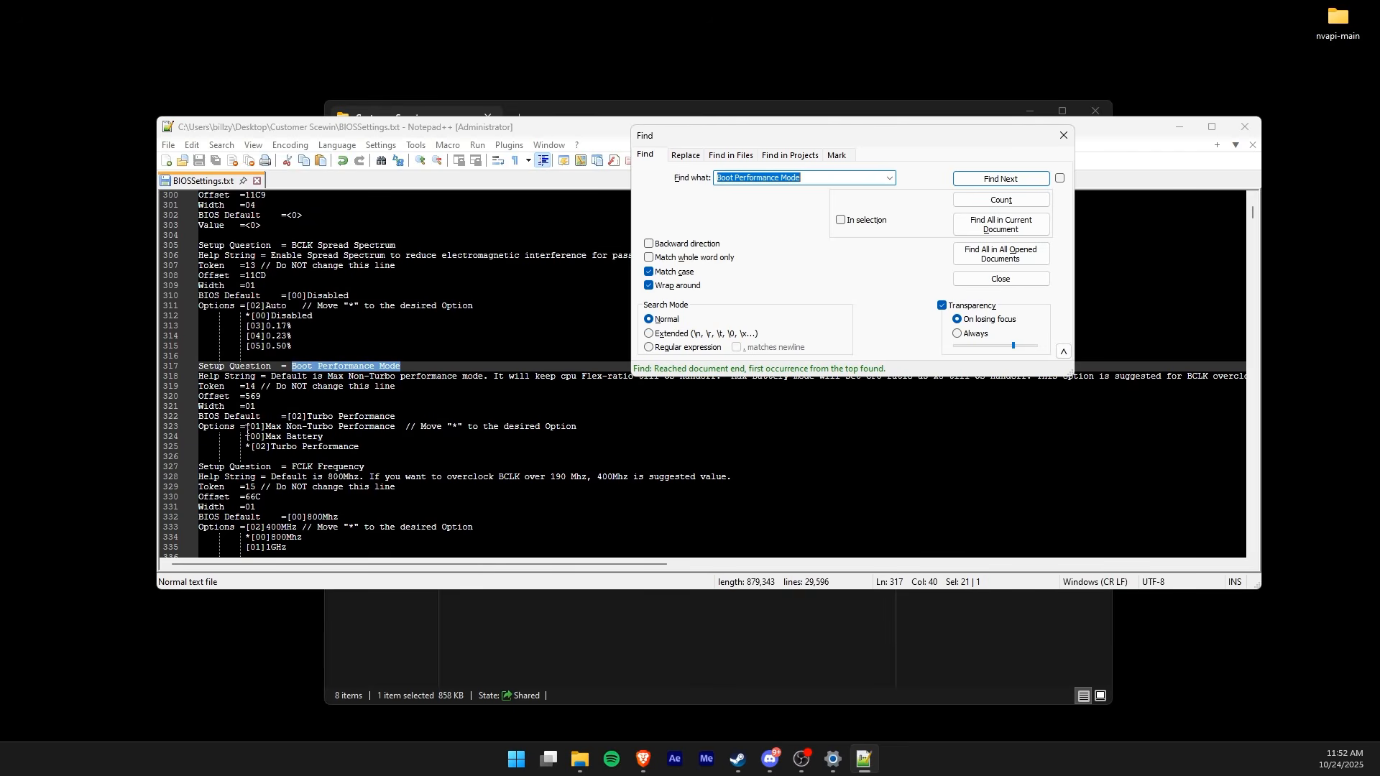
Step: Try moving the Boot Performance Mode marker to Max Non-Turbo Performance, restore it to Turbo Performance and save the file
{"action": "left_click", "coordinate": [247, 432]}
{"action": "type", "text": "*"}
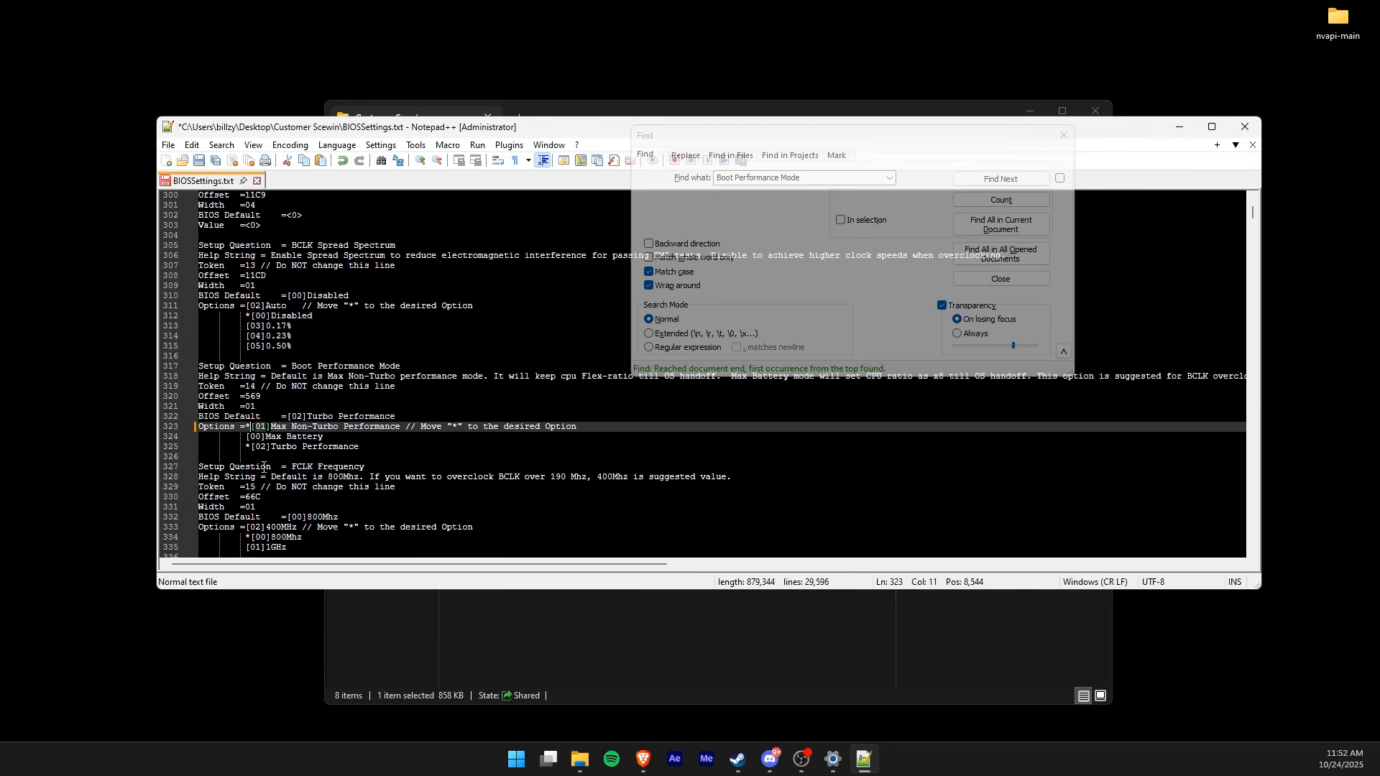
{"action": "key", "text": "Down"}
{"action": "key", "text": "Down"}
{"action": "key", "text": "BackSpace"}
{"action": "left_click_drag", "start_coordinate": [252, 427], "coordinate": [247, 428]}
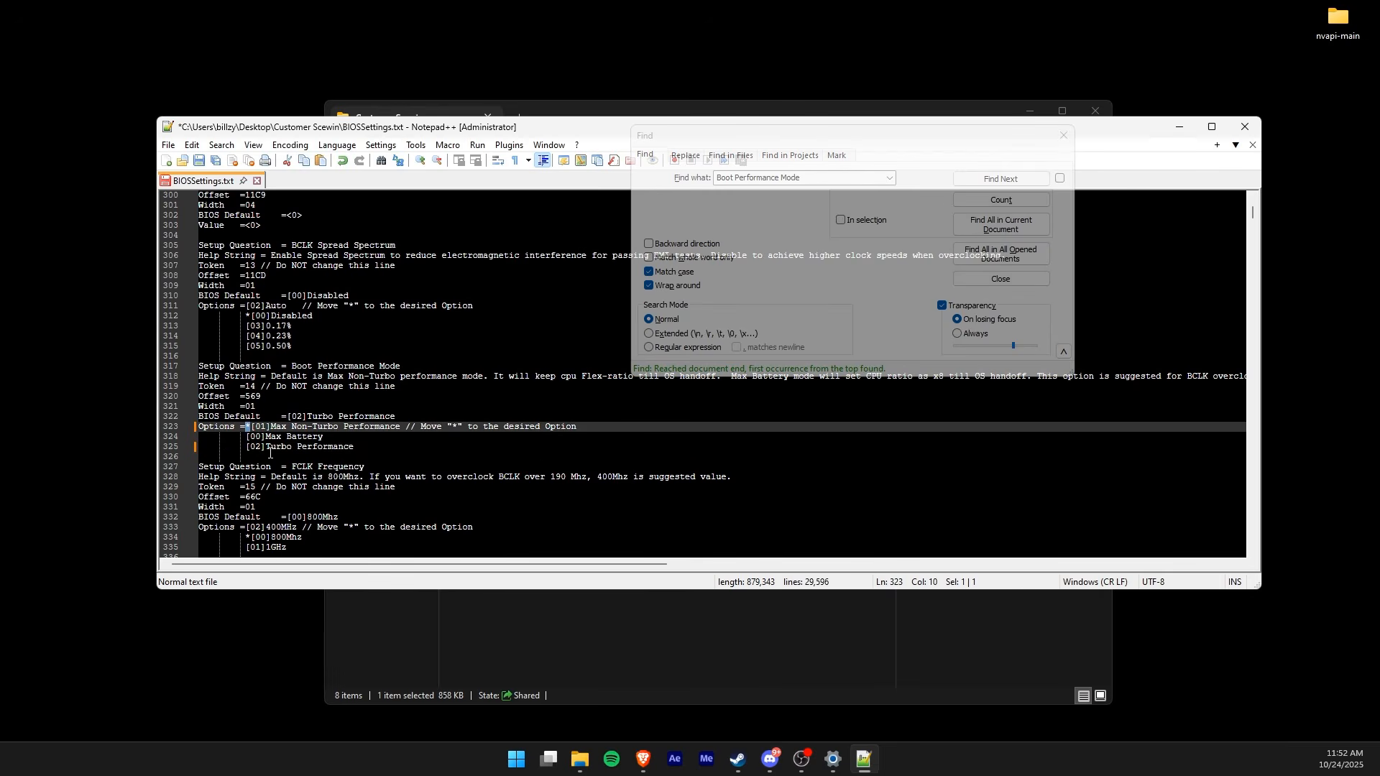
{"action": "key", "text": "BackSpace"}
{"action": "left_click", "coordinate": [247, 447]}
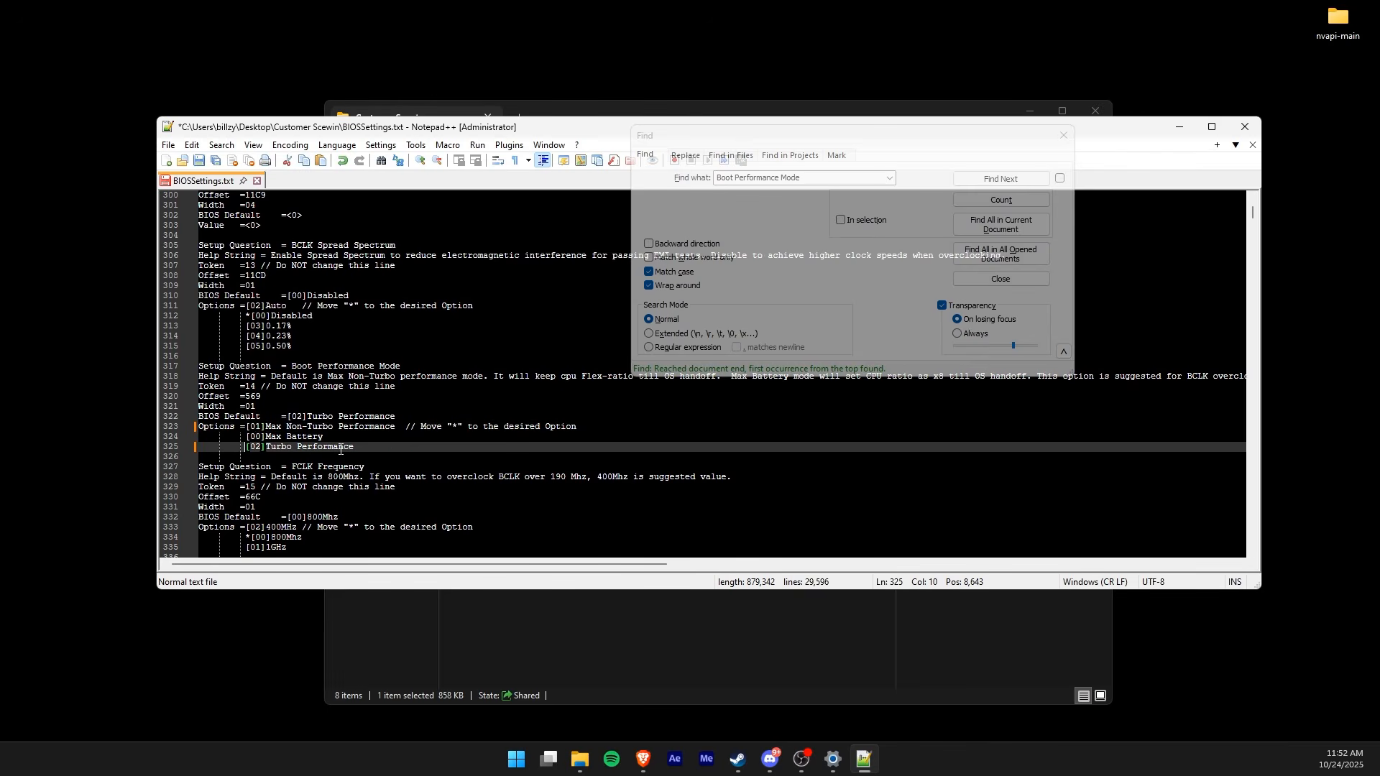
{"action": "type", "text": "*"}
{"action": "left_click", "coordinate": [389, 435]}
{"action": "key", "text": "ctrl+s"}
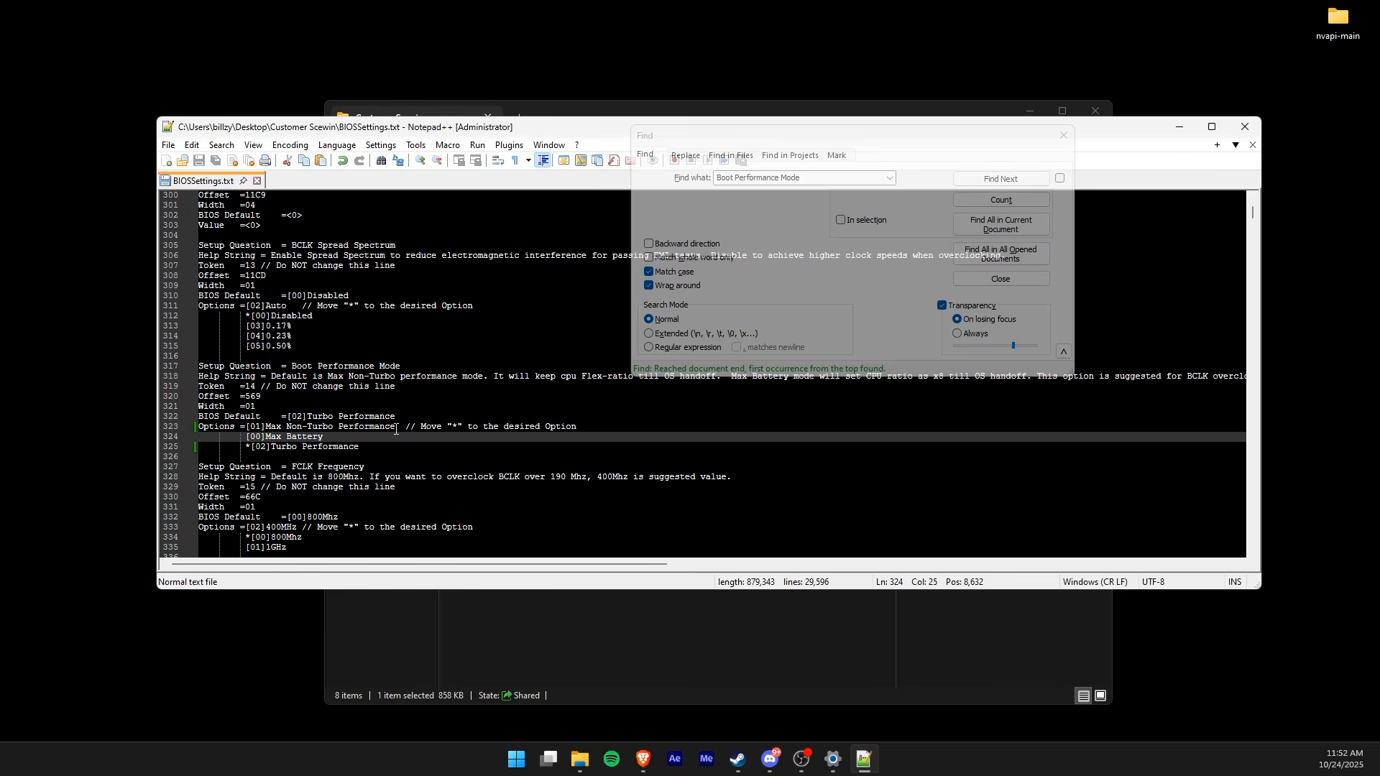
Step: Search the settings file for Interrupt Redirection Mode
{"action": "left_click", "coordinate": [643, 758]}
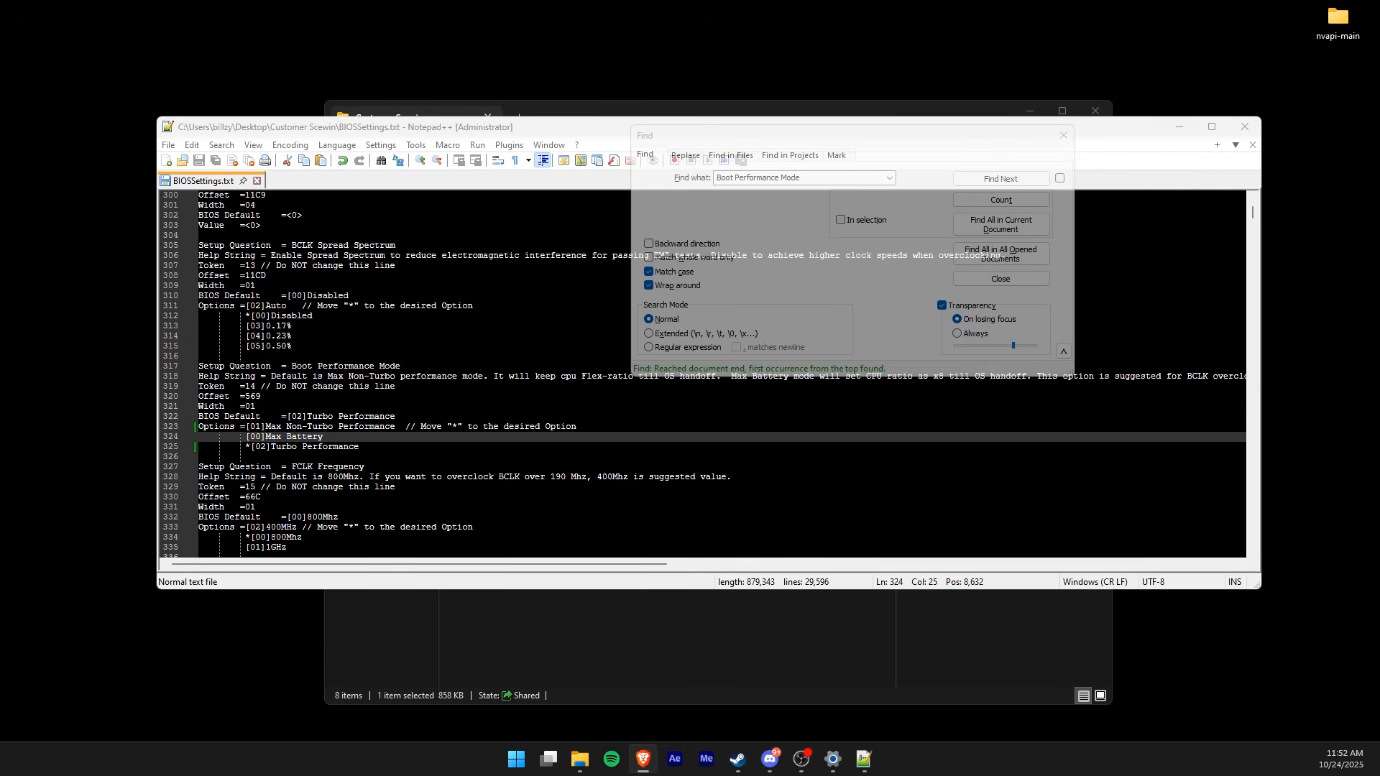
{"action": "left_click", "coordinate": [687, 235]}
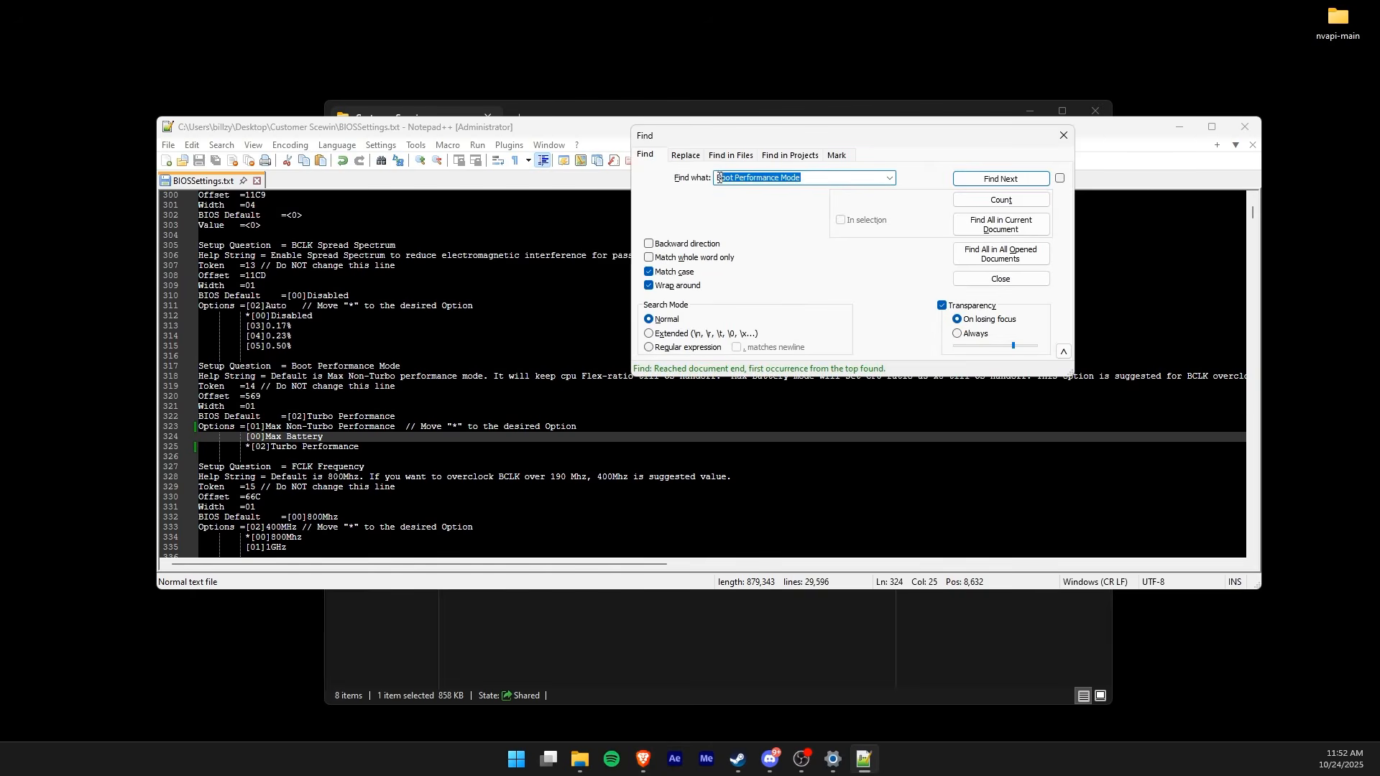
{"action": "type", "text": "Interrupt Redirection Mode"}
{"action": "key", "text": "Return"}
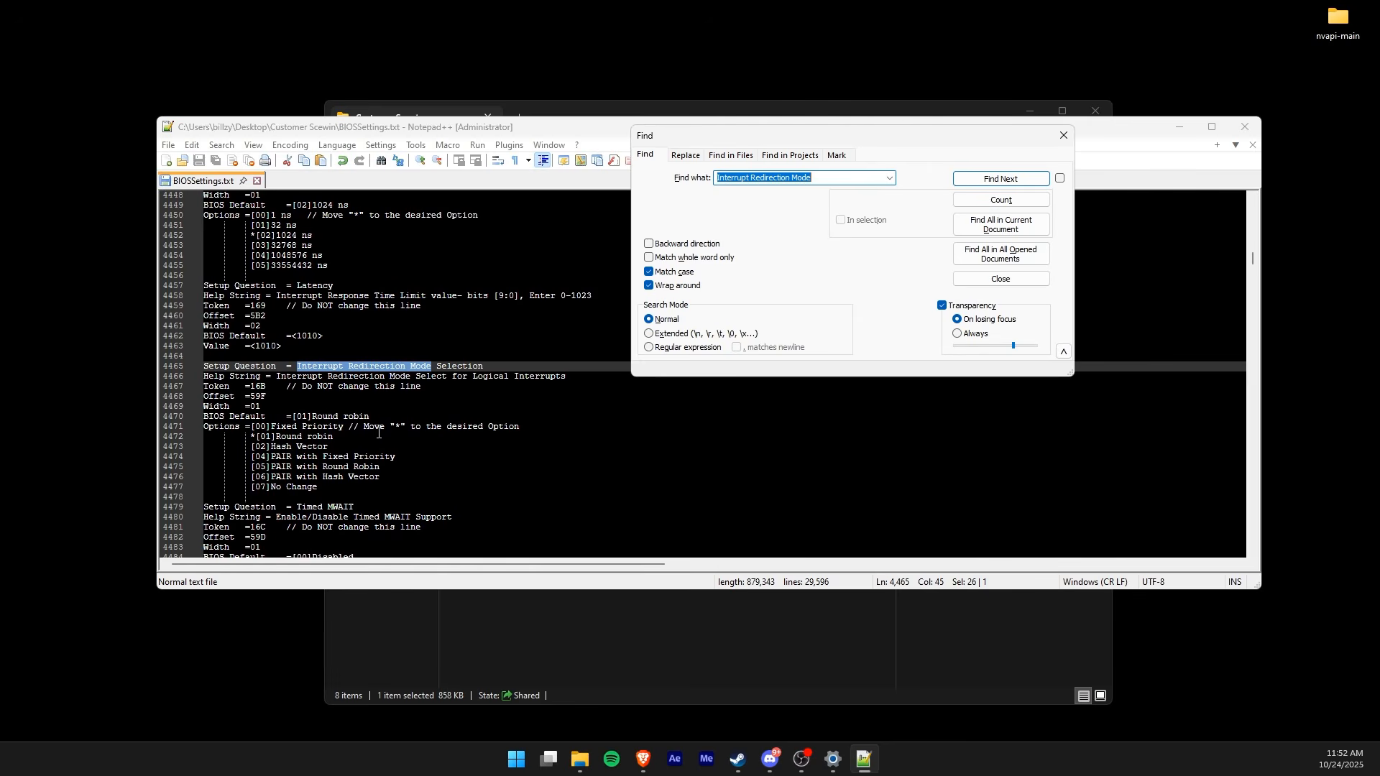
Step: Try moving the Interrupt Redirection Mode Selection marker to Fixed Priority and put it back on Round robin
{"action": "left_click_drag", "start_coordinate": [250, 436], "coordinate": [256, 437]}
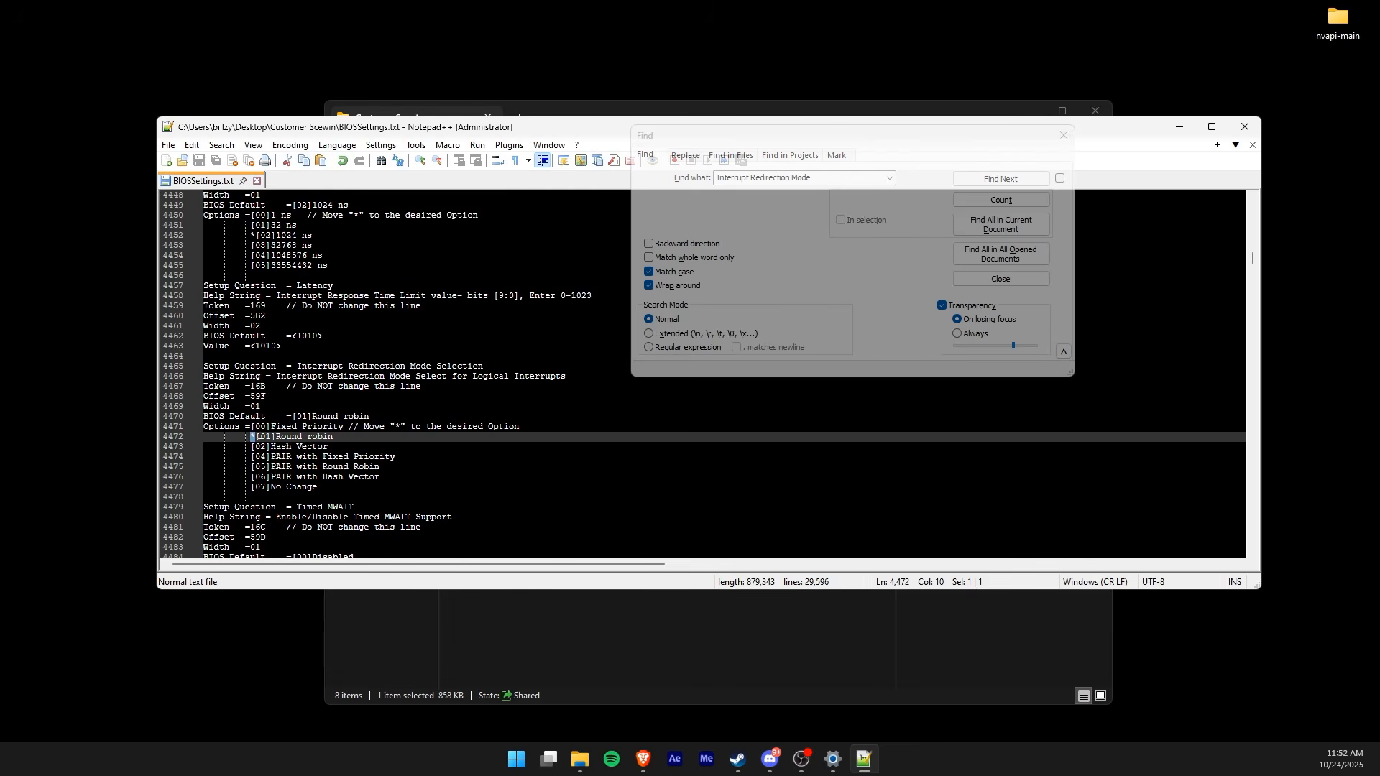
{"action": "key", "text": "ctrl+x"}
{"action": "left_click", "coordinate": [251, 427]}
{"action": "key", "text": "ctrl+v"}
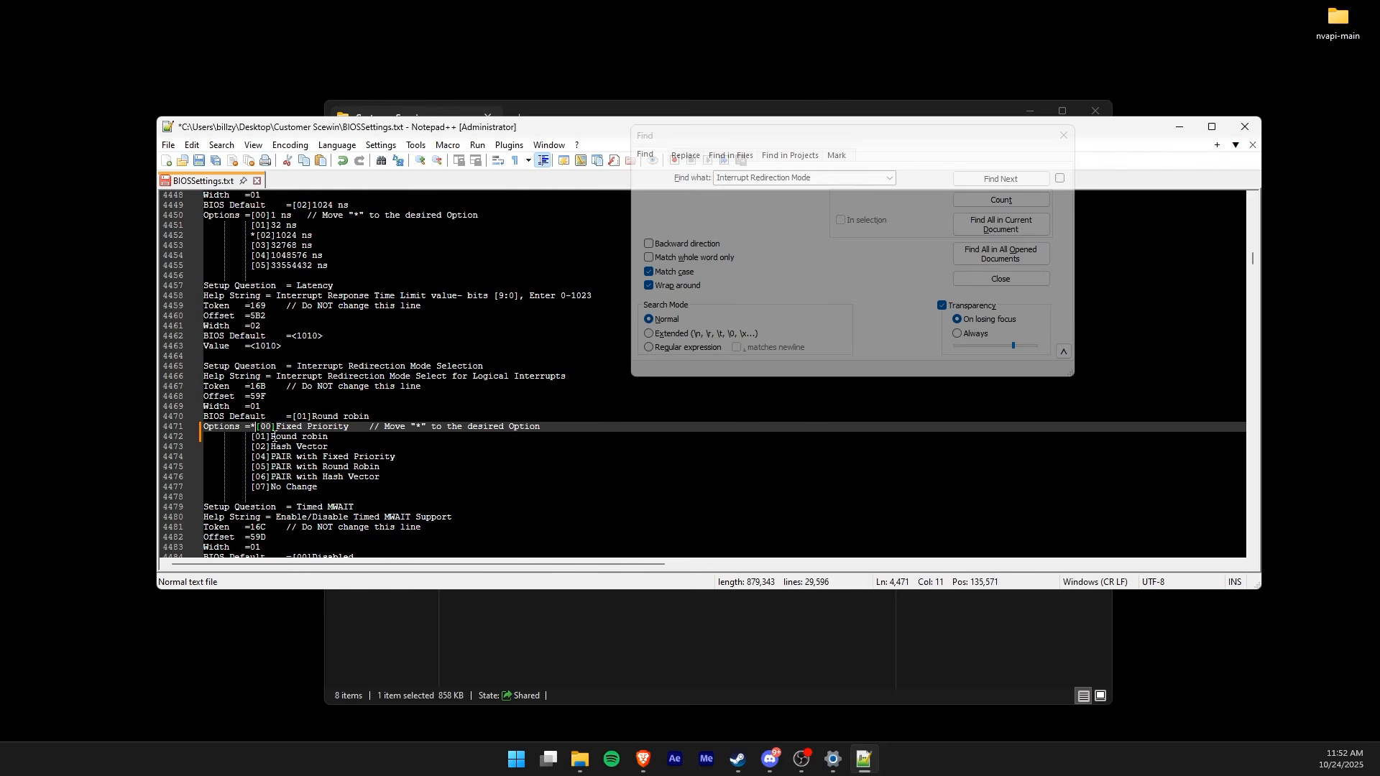
{"action": "key", "text": "ctrl+z"}
{"action": "left_click", "coordinate": [251, 437]}
{"action": "key", "text": "ctrl+v"}
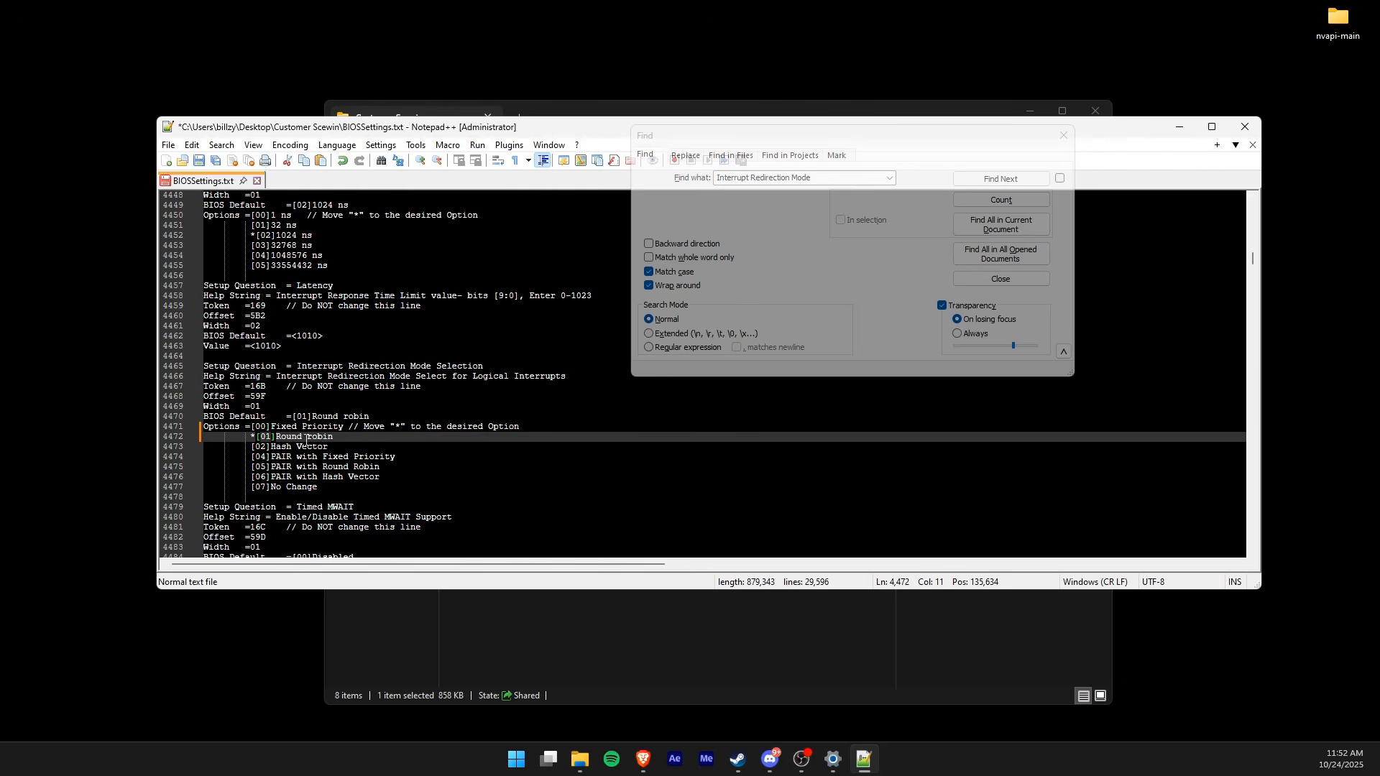
Step: Check for another Interrupt Redirection Mode match, save the settings file and close the search dialog
{"action": "left_click", "coordinate": [1000, 179]}
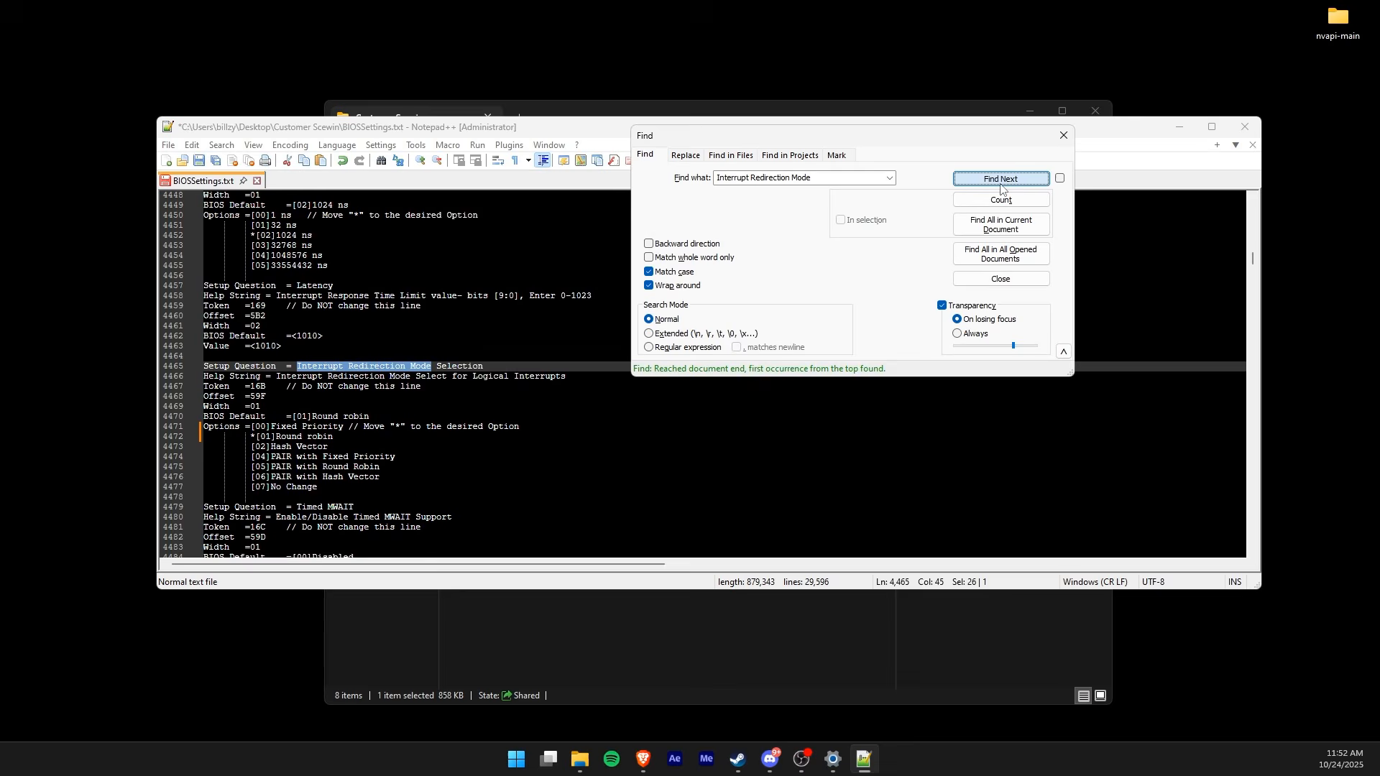
{"action": "left_click", "coordinate": [502, 398]}
{"action": "key", "text": "ctrl+s"}
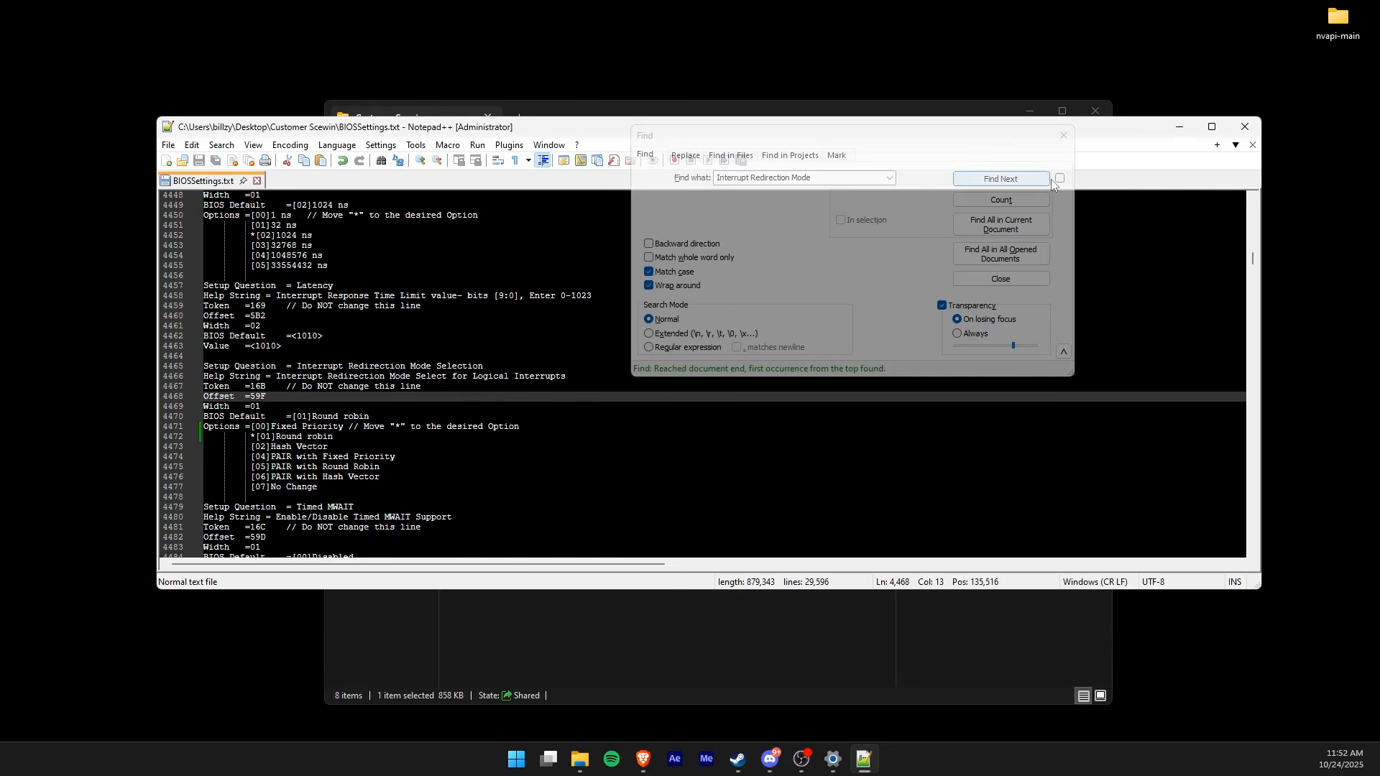
{"action": "left_click", "coordinate": [1063, 135]}
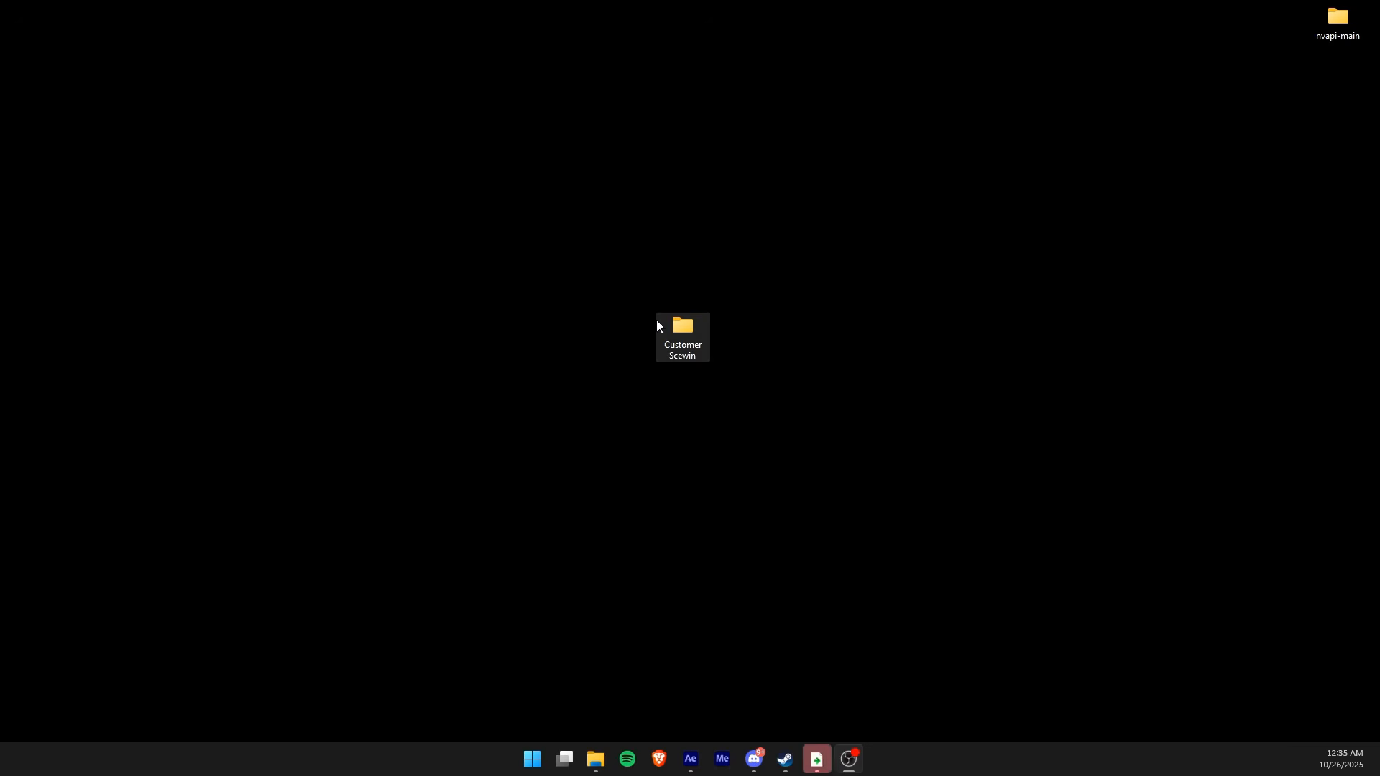
Step: Open the Customer Scewin folder from the desktop and show the actions available for Import.bat
{"action": "double_click", "coordinate": [657, 321]}
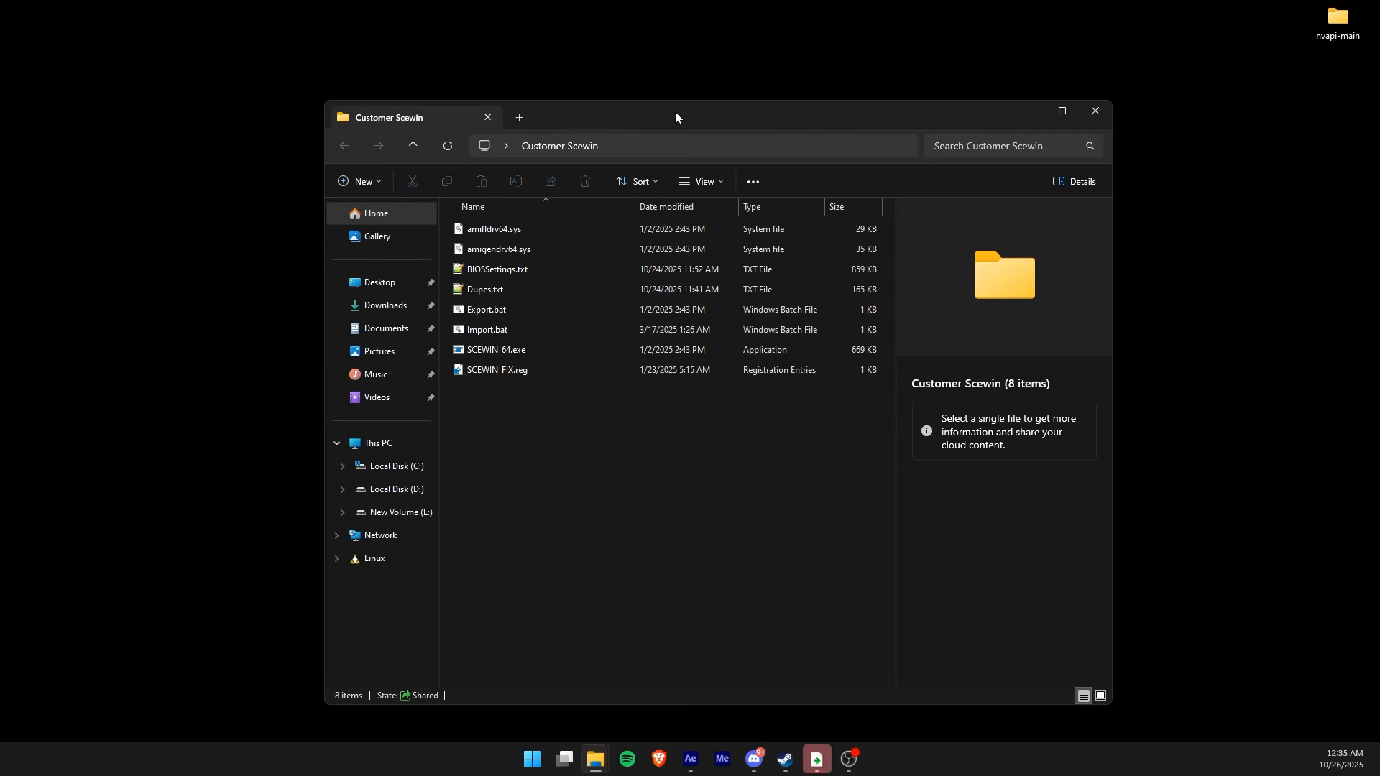
{"action": "left_click_drag", "start_coordinate": [675, 110], "coordinate": [717, 97]}
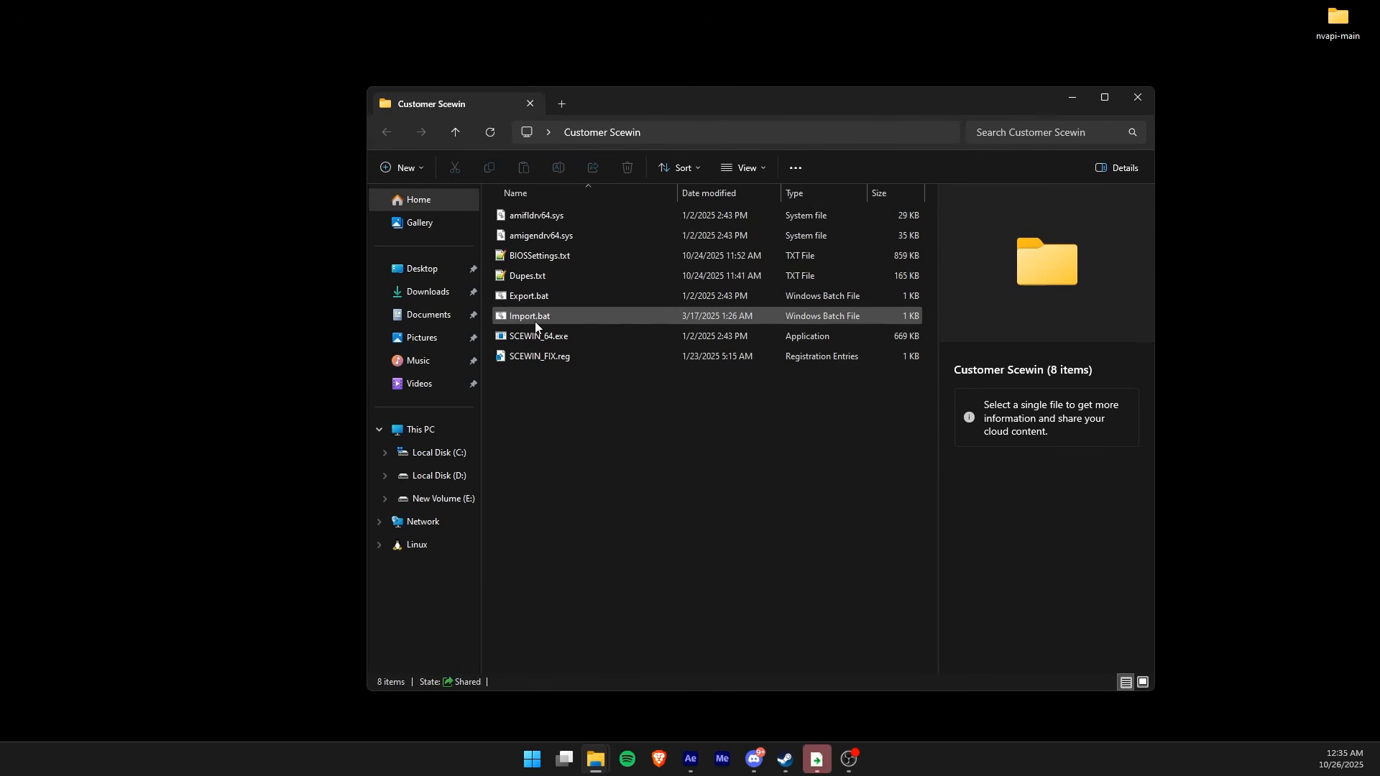
{"action": "left_click", "coordinate": [542, 319]}
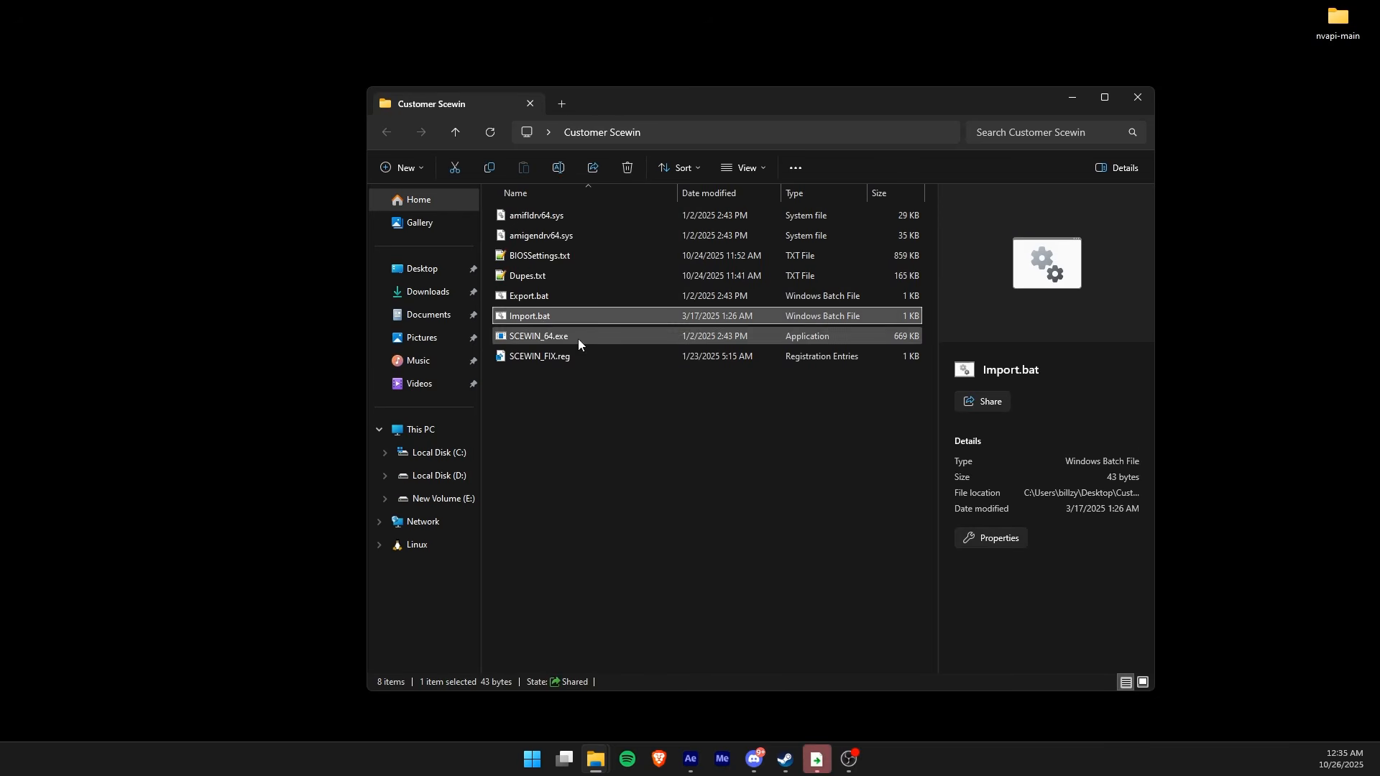
{"action": "right_click", "coordinate": [538, 318]}
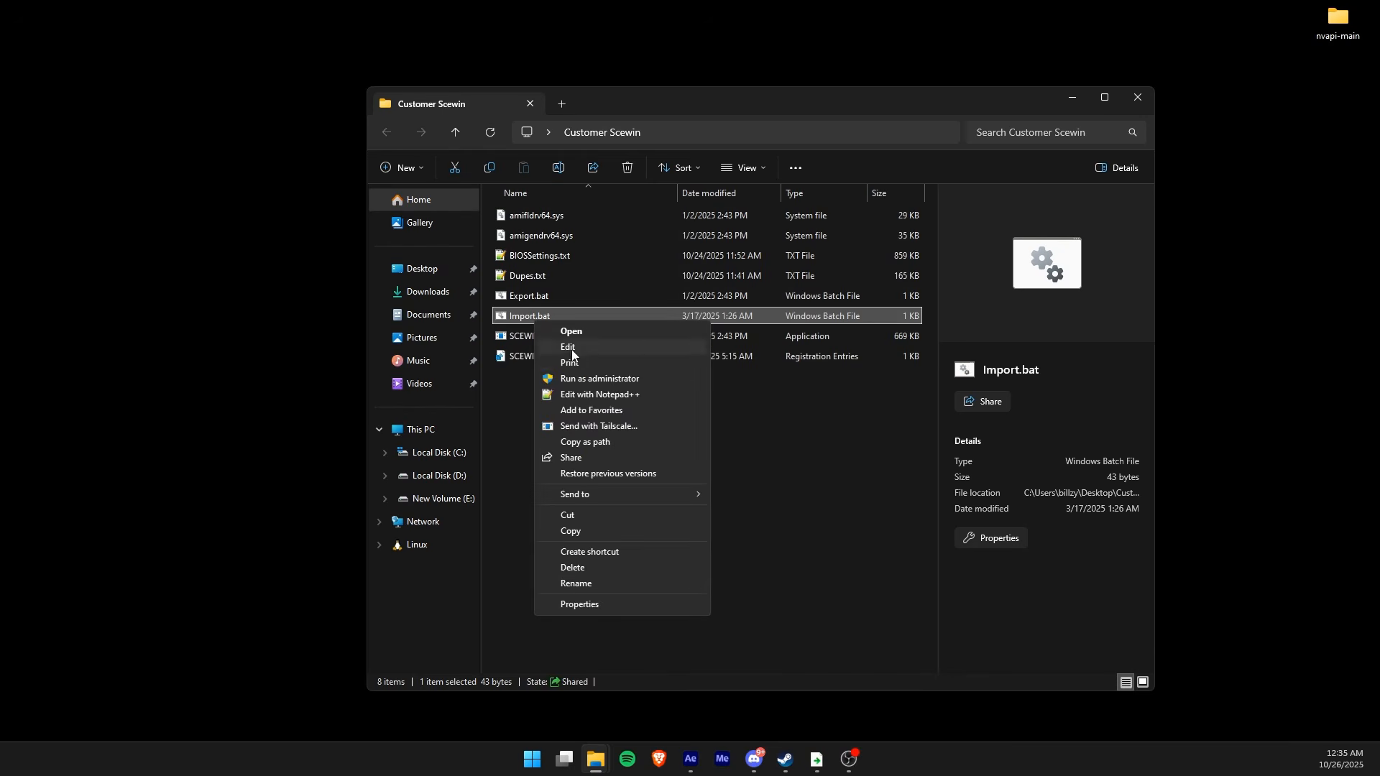
{"action": "left_click", "coordinate": [754, 404]}
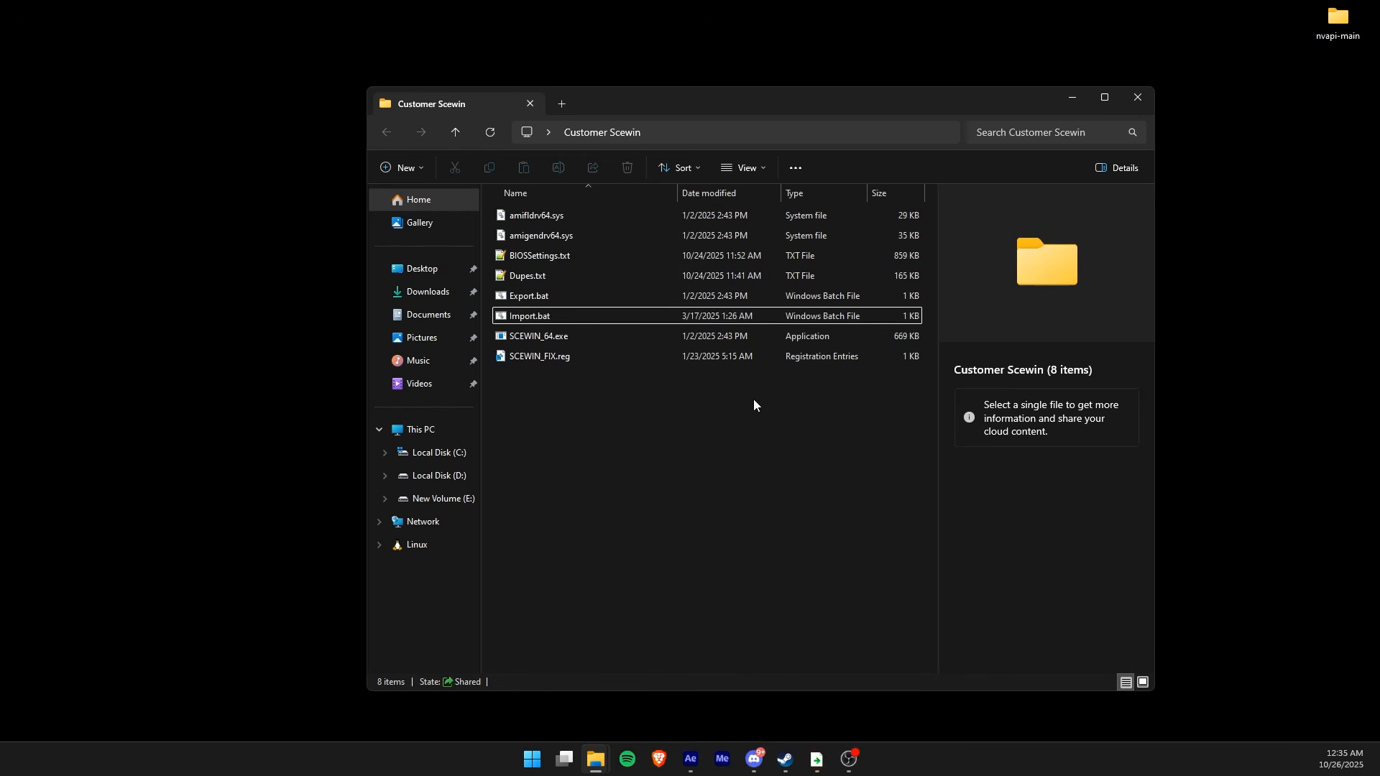